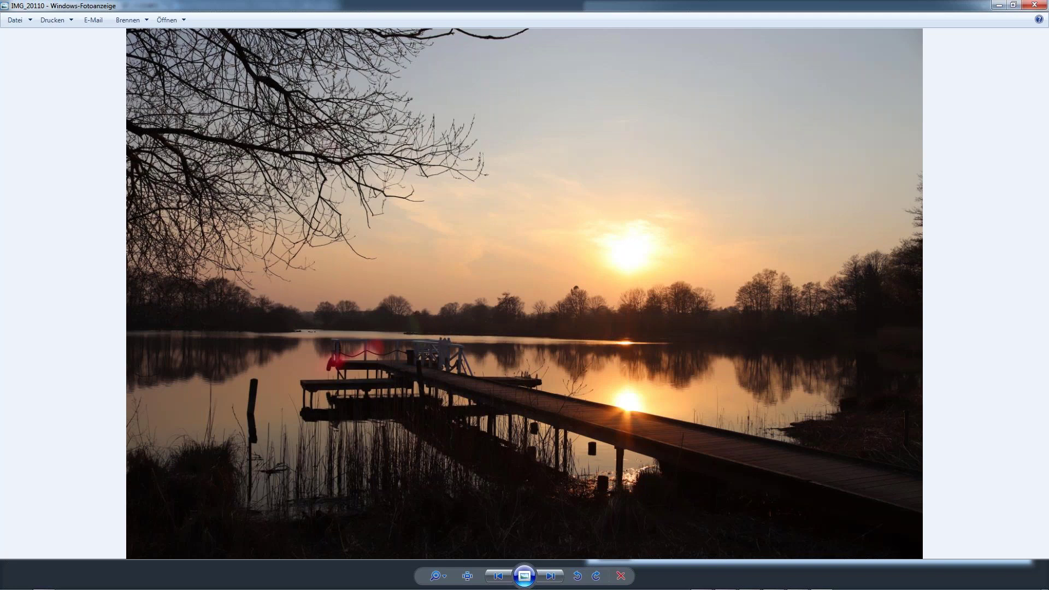
Compare the differently exposed lake photos, including IMG_20110, IMG_20112 and IMG_8936, in the photo viewer, and close it.
key("Right")
key("Left")
key("Right")
key("Left")
key("Right")
key("Left")
key("Left")
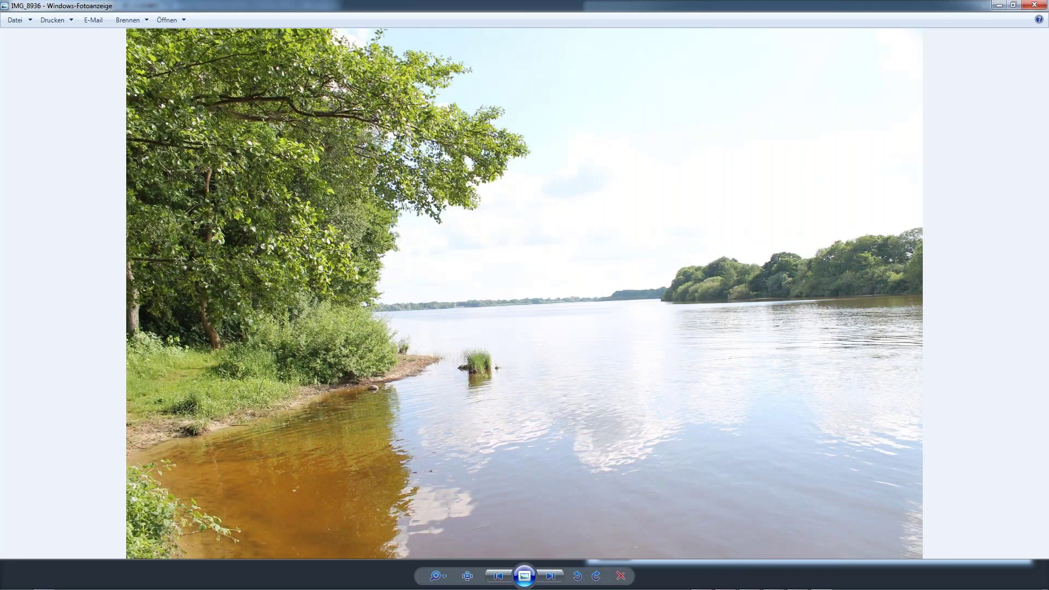
key("Right")
key("Right")
key("Left")
key("Right")
key("Left")
key("Right")
key("Left")
key("Right")
key("Right")
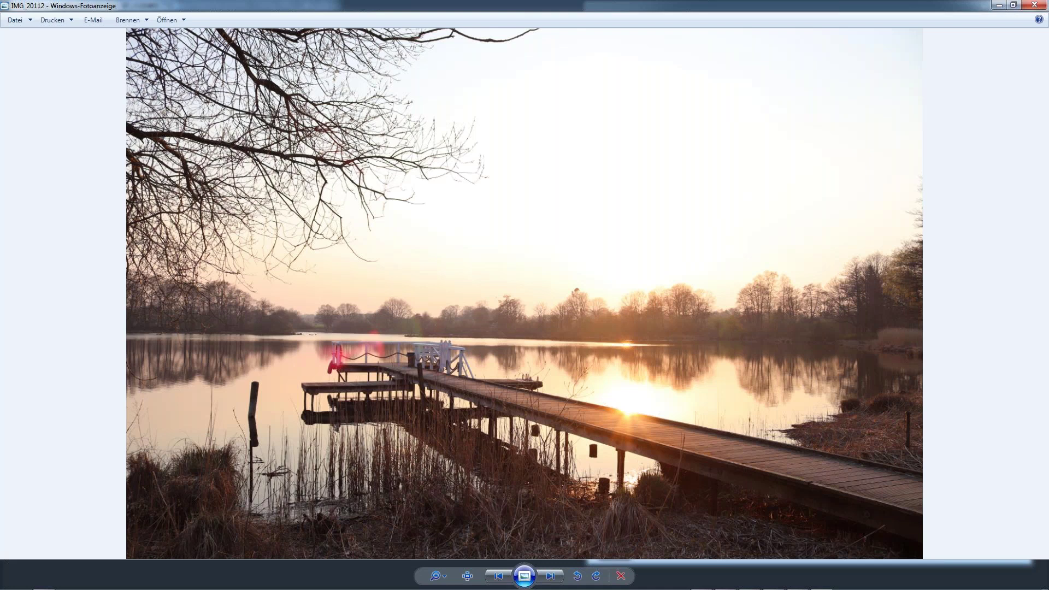
left_click(1035, 6)
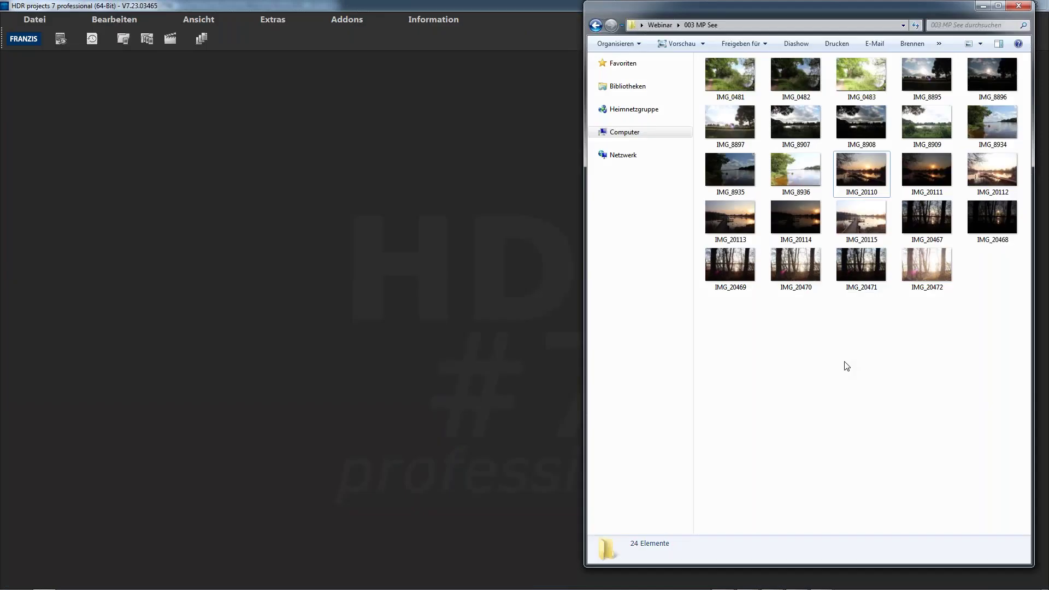
Load the three sunset exposures IMG_20110, IMG_20111 and IMG_20112 from the folder into HDR projects 7 as a bracketed series.
left_click(874, 186)
left_click(992, 171, "shift")
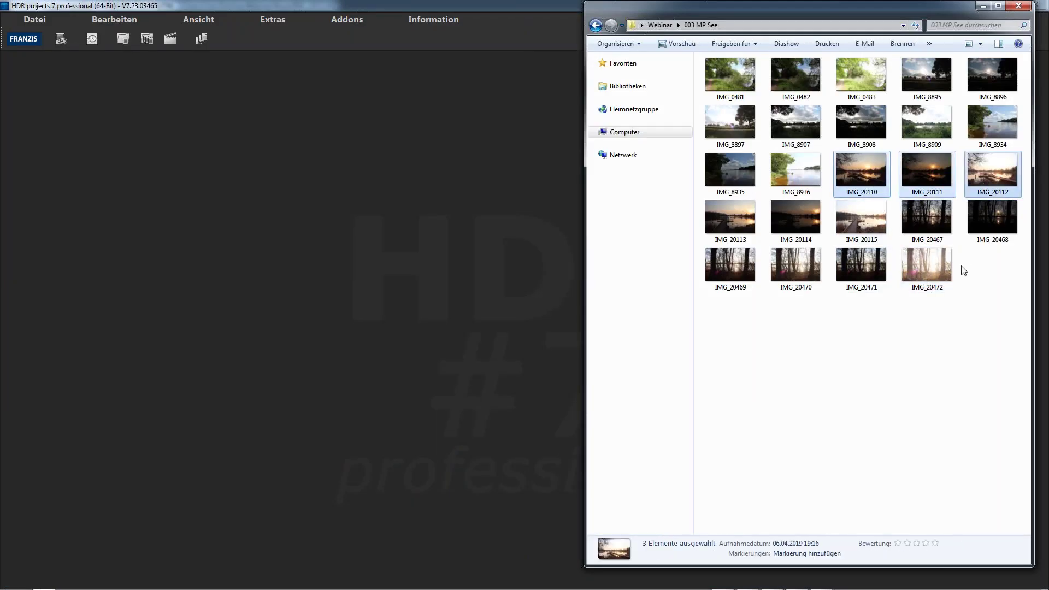
left_click_drag(869, 183, 373, 268)
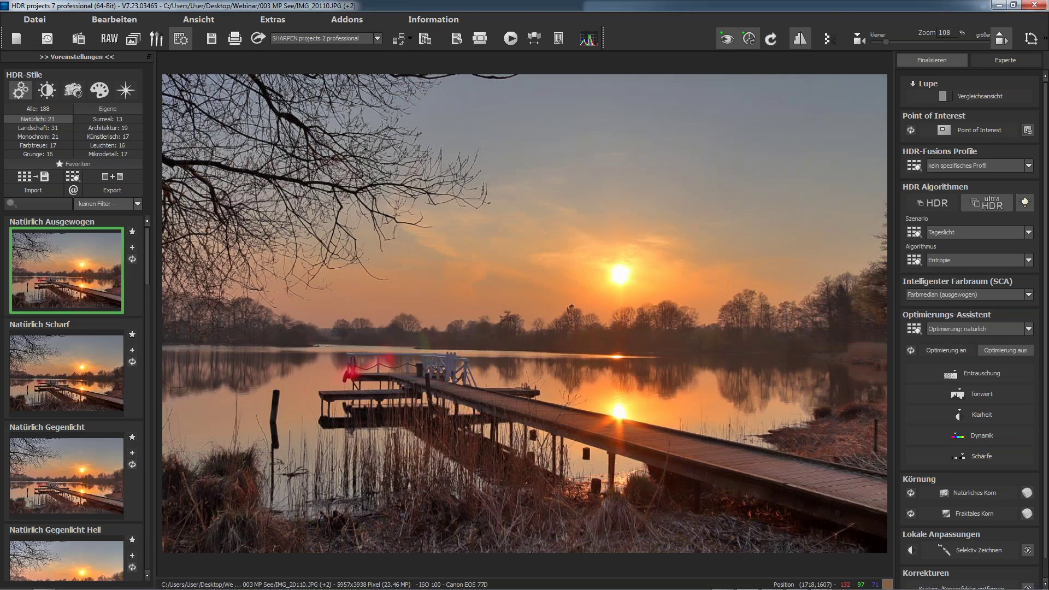
Try the Mikrodetail preset category on the sunset image and return to the Natürlich category.
left_click(106, 154)
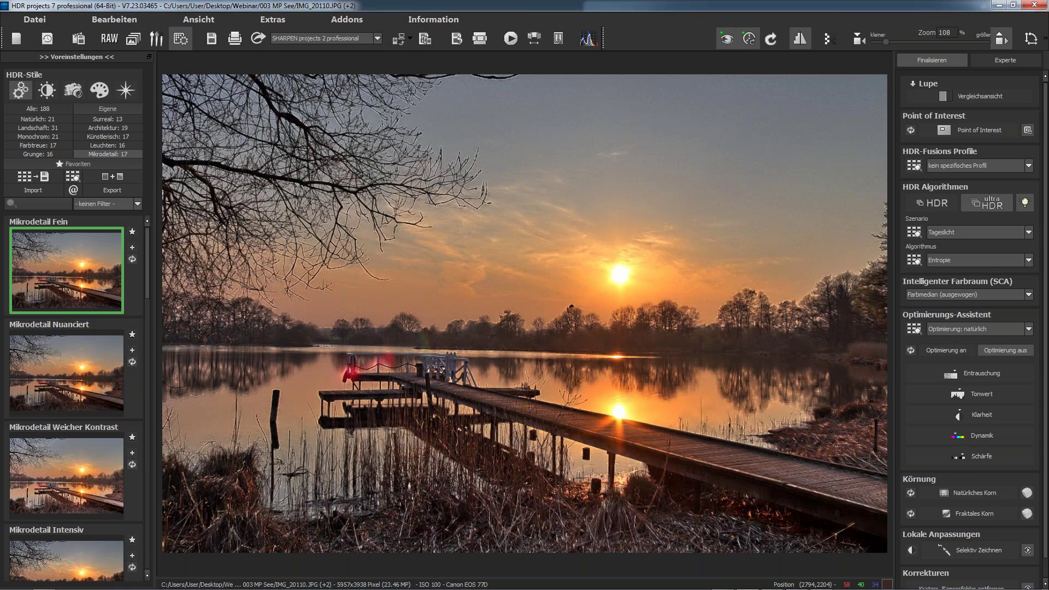
left_click(36, 119)
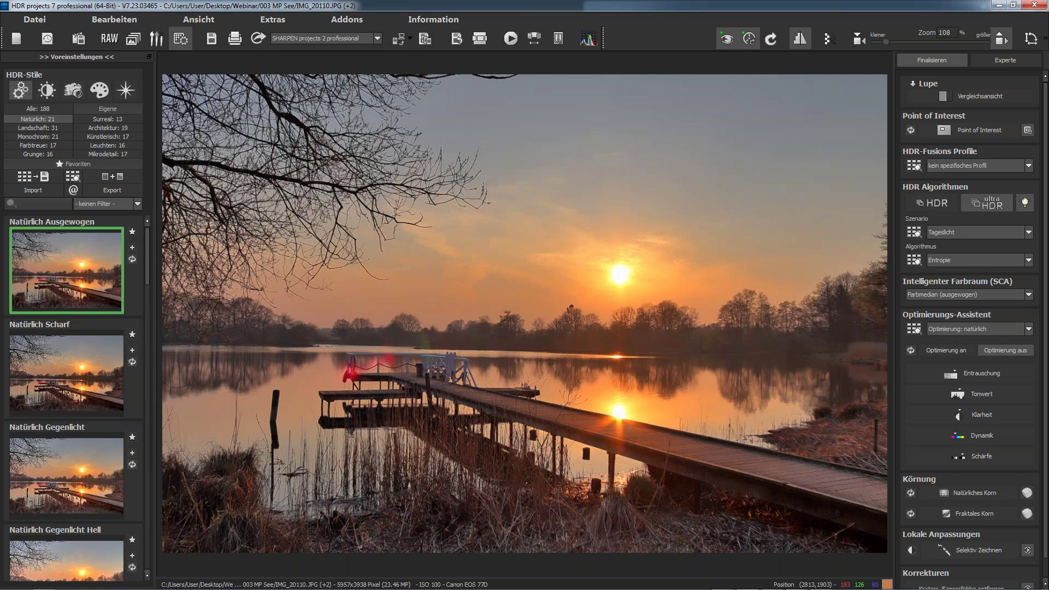
Examine the exposure sequence in the Bildsequenz-Player with Gewichtung lowered to near its minimum, scrubbing between dark and bright frames, and close the player.
left_click(510, 39)
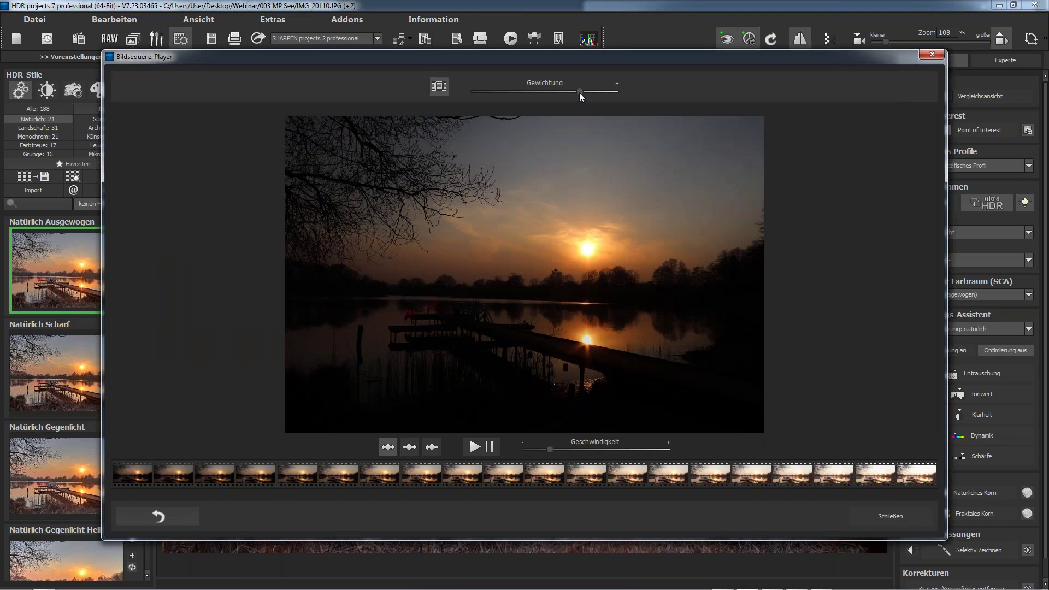
left_click_drag(579, 93, 474, 92)
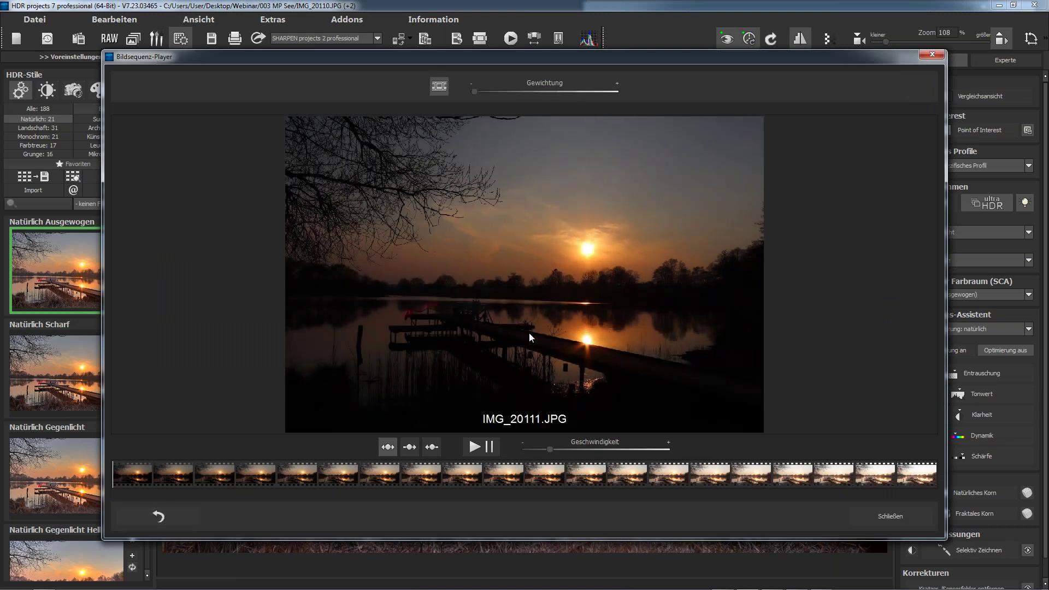
left_click(440, 87)
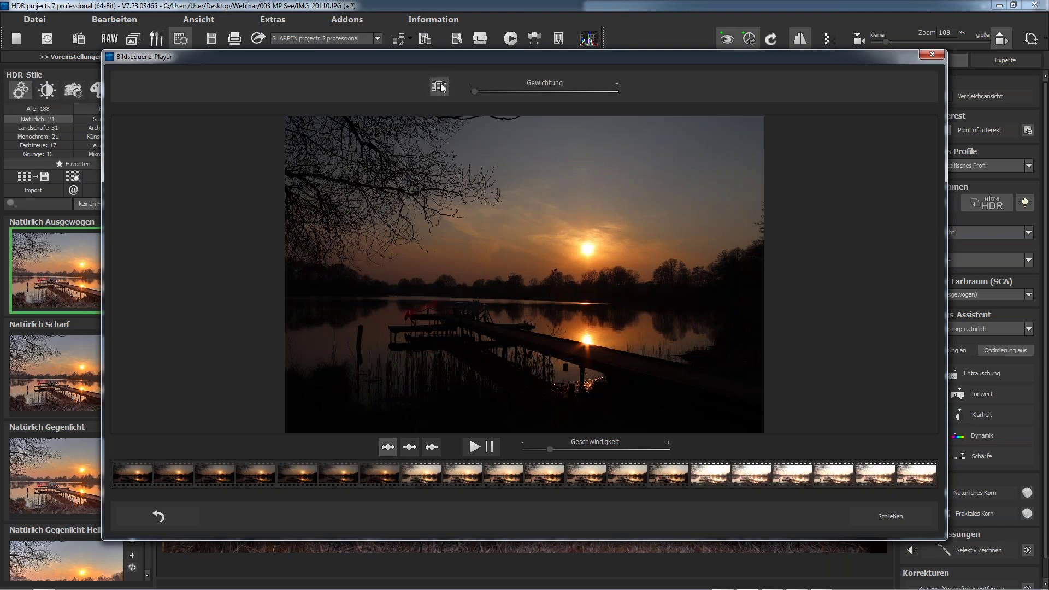
mouse_move(336, 475)
left_mouse_down()
mouse_move(795, 484)
mouse_move(257, 476)
mouse_move(752, 467)
mouse_move(587, 463)
mouse_move(654, 454)
mouse_move(643, 465)
left_mouse_up()
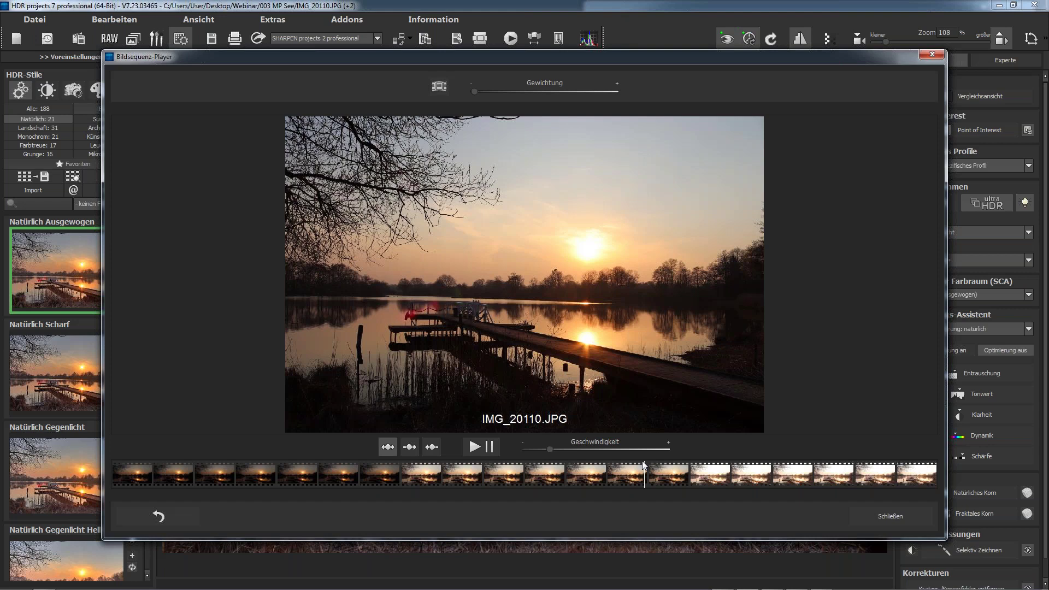
left_click_drag(636, 477, 481, 473)
left_click_drag(324, 460, 769, 474)
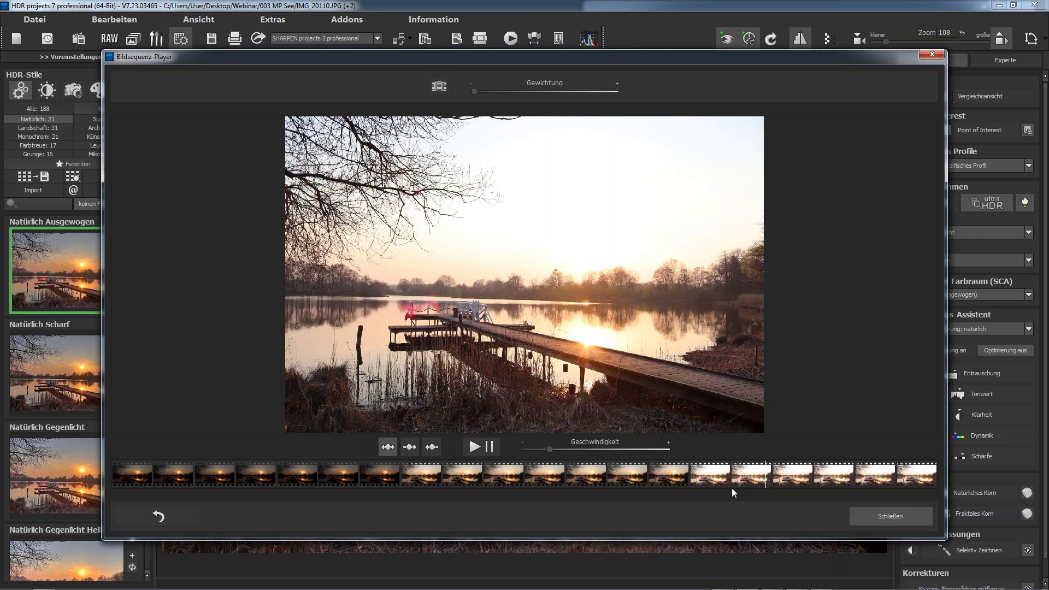
key("Escape")
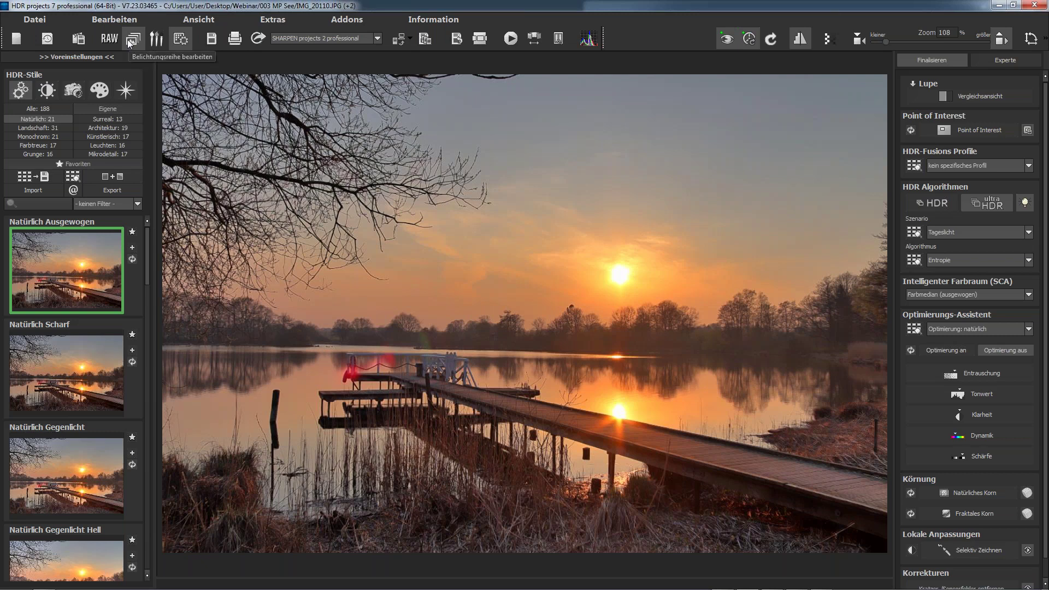
Open the exposure series for editing and examine the dark IMG_20111 around the sun, followed by the master image IMG_20110.
left_click(129, 39)
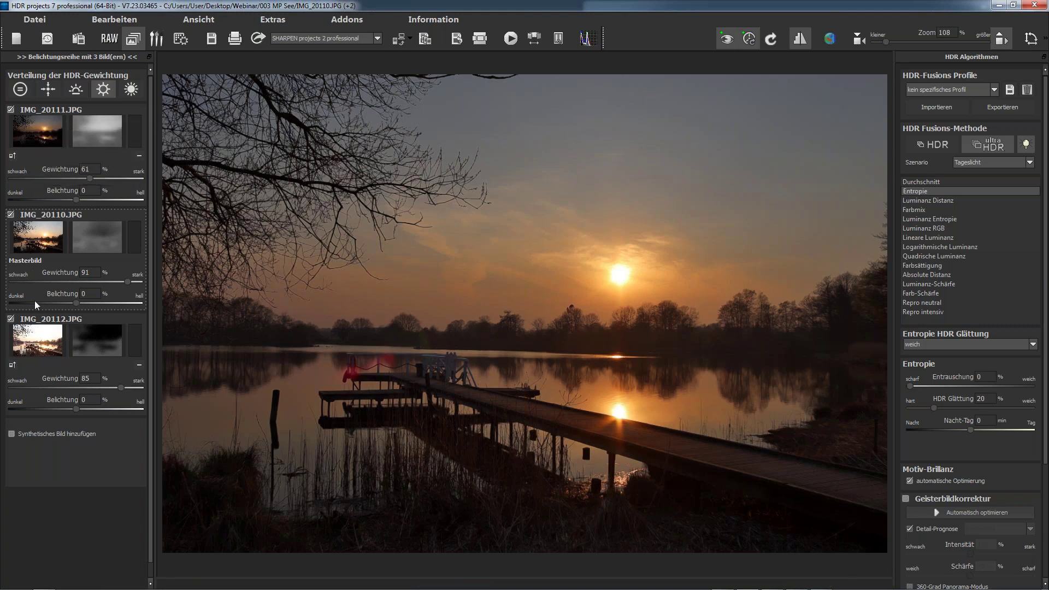
left_click(37, 136)
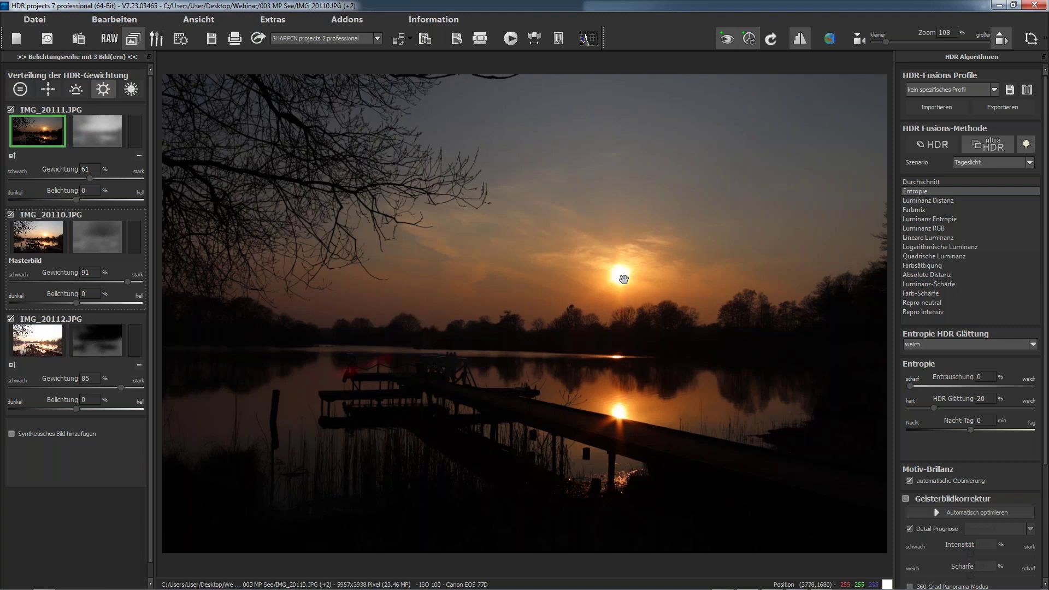
scroll(625, 281, "up", 4)
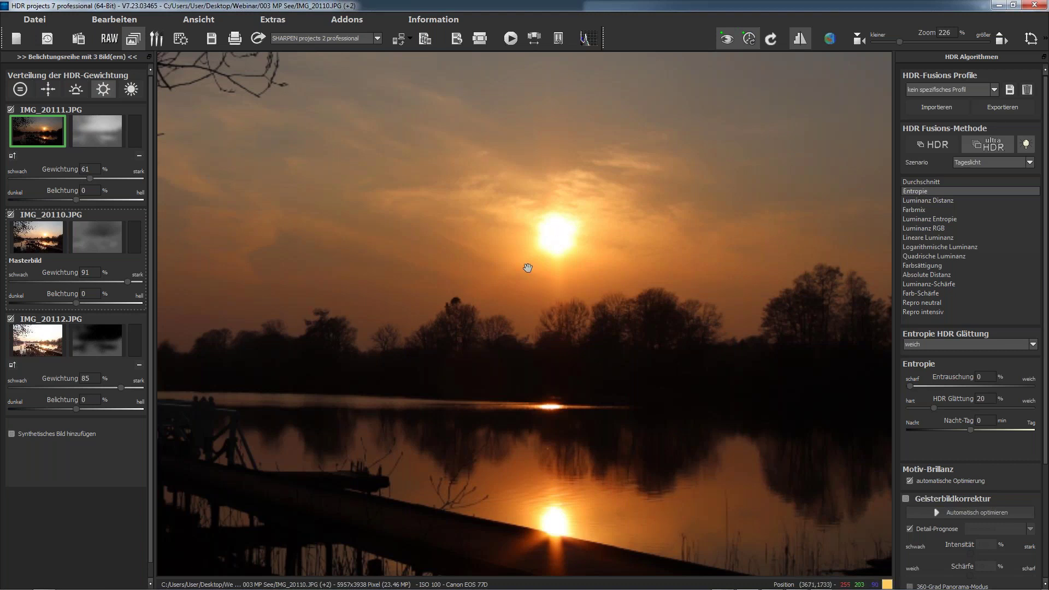
double_click(501, 286)
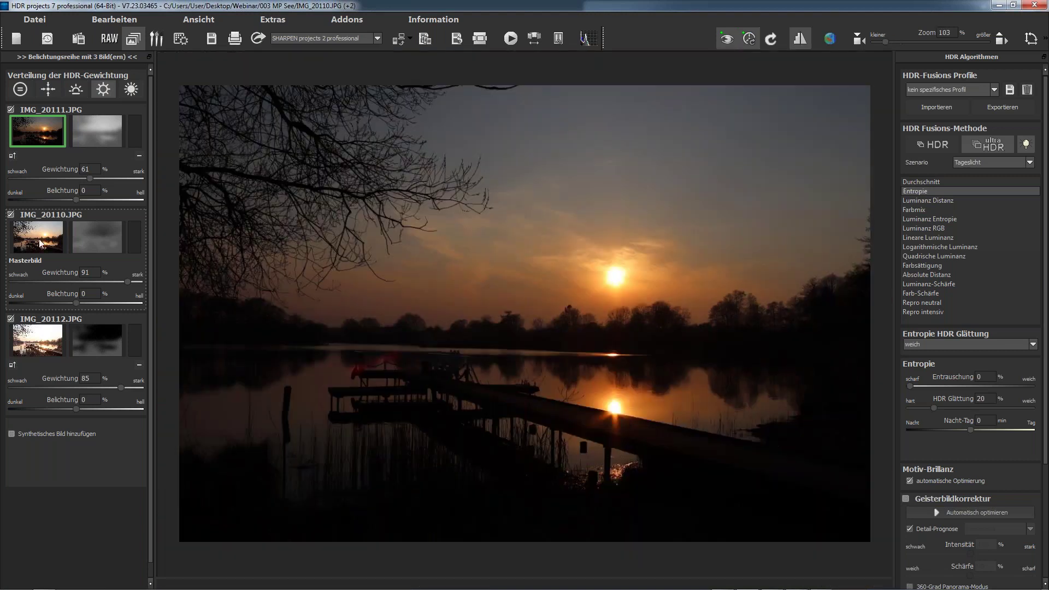
left_click(38, 238)
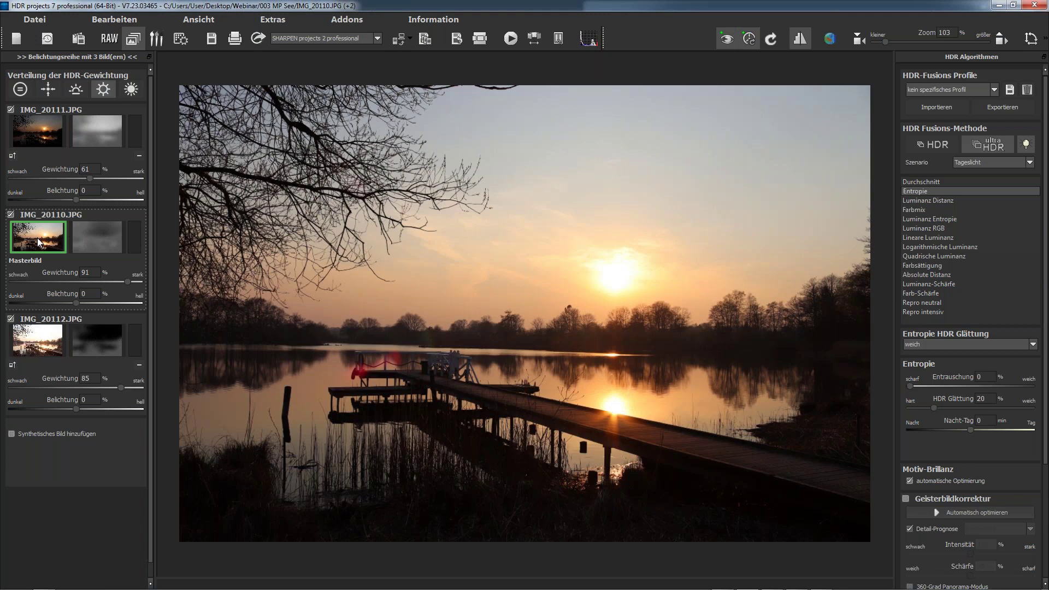
Examine the bright exposure IMG_20112 up close at the jetty and foreground reeds, and return to the full image.
left_click(35, 342)
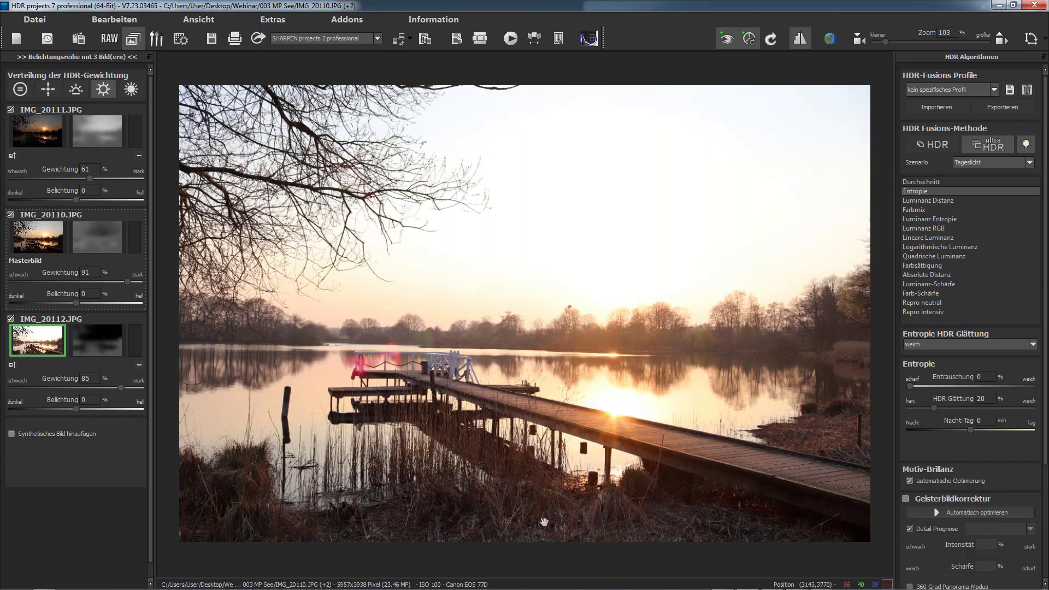
scroll(544, 521, "up", 4)
scroll(584, 458, "up", 4)
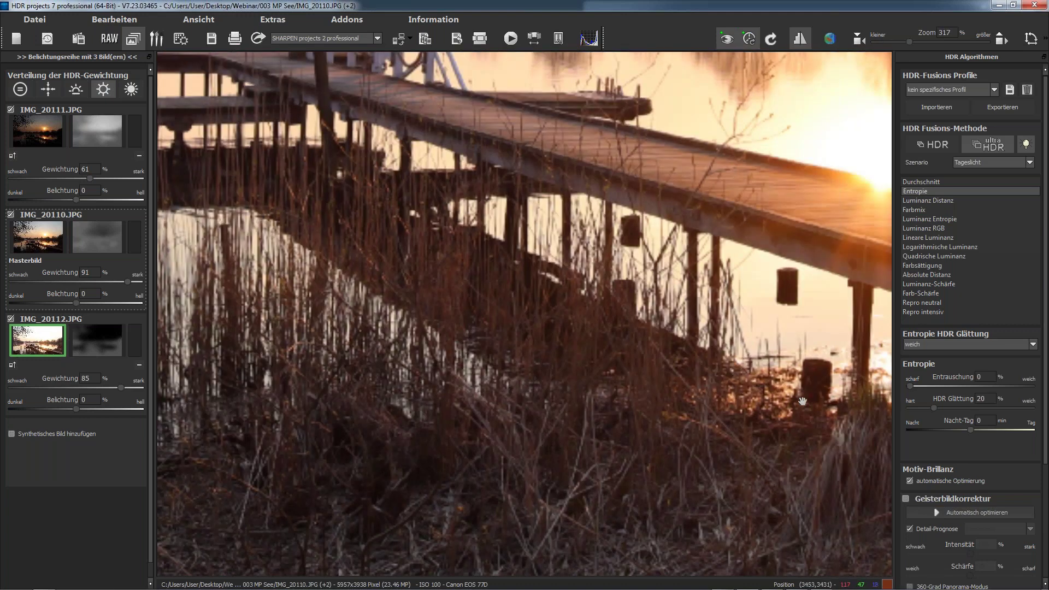
left_click_drag(821, 410, 682, 385)
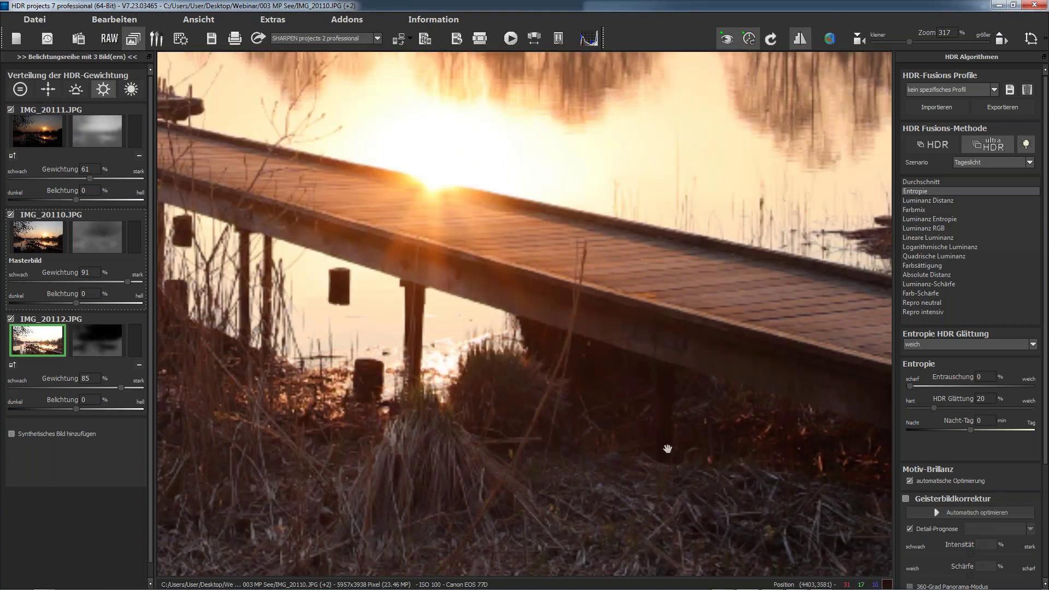
scroll(668, 449, "up", 2)
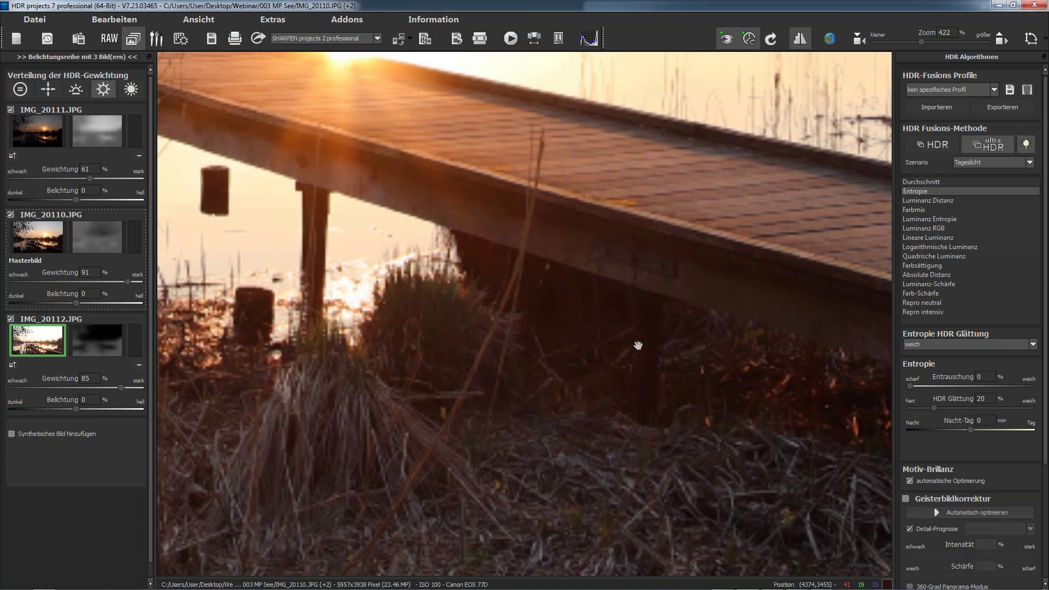
left_click(562, 362)
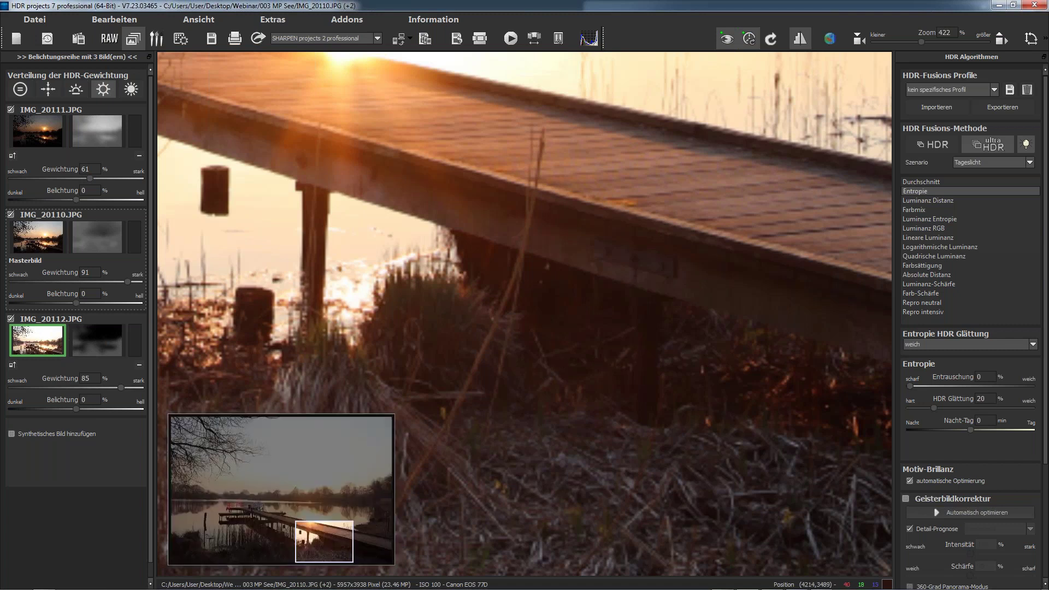
left_click(525, 399)
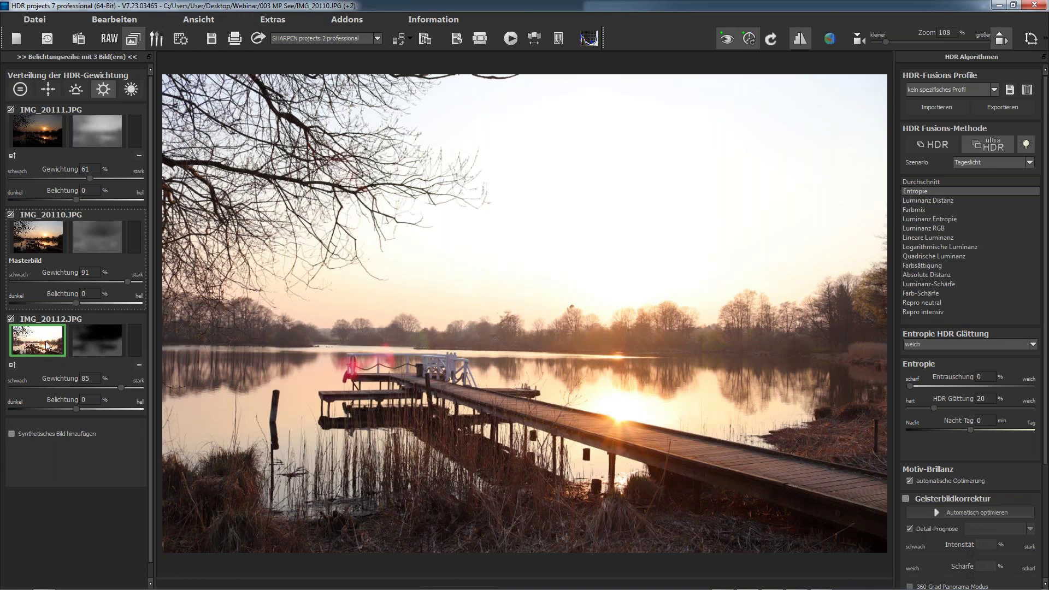
Return to the Natürlich Ausgewogen result and examine the sun, jetty and foreground up close.
mouse_move(42, 384)
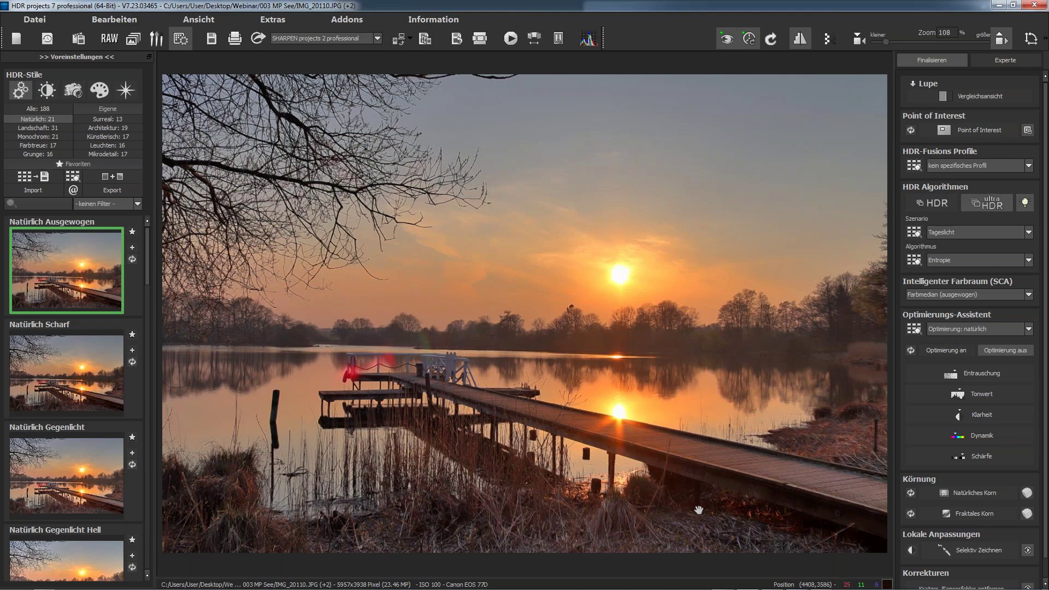
scroll(699, 509, "up", 5)
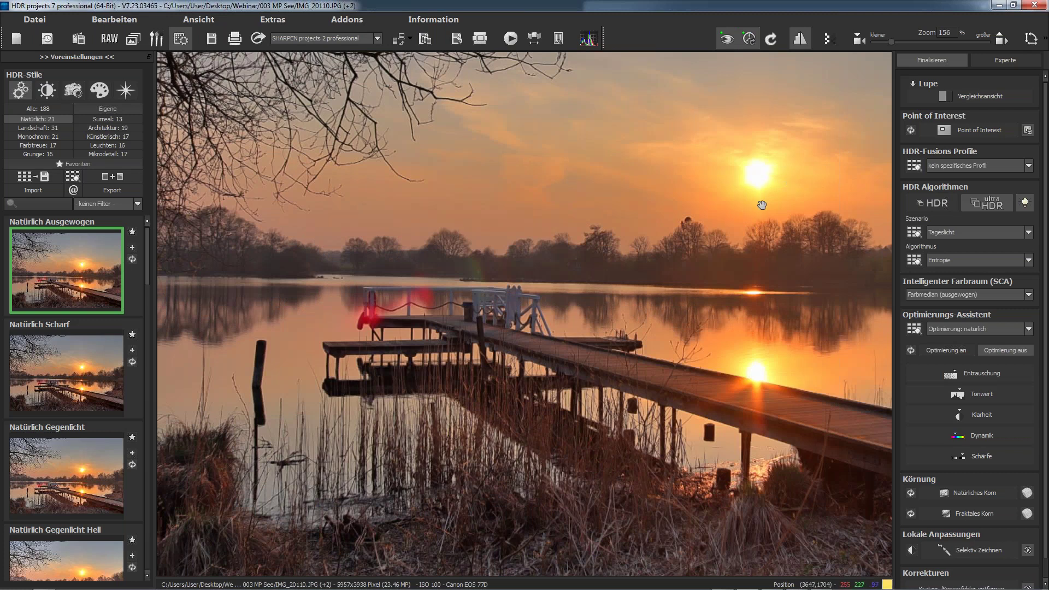
left_click_drag(745, 514, 437, 394)
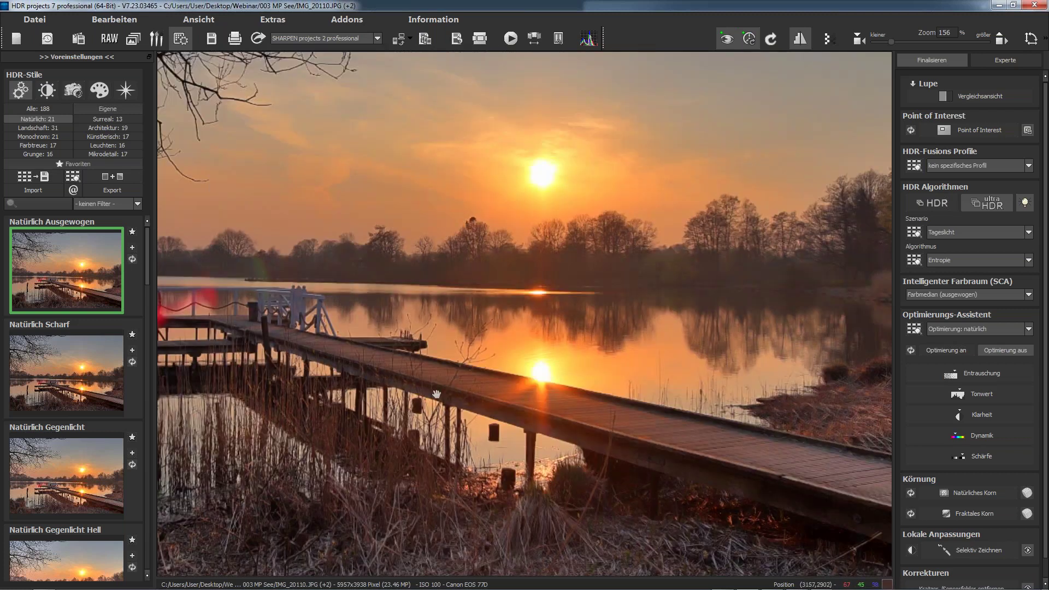
scroll(437, 394, "down", 2)
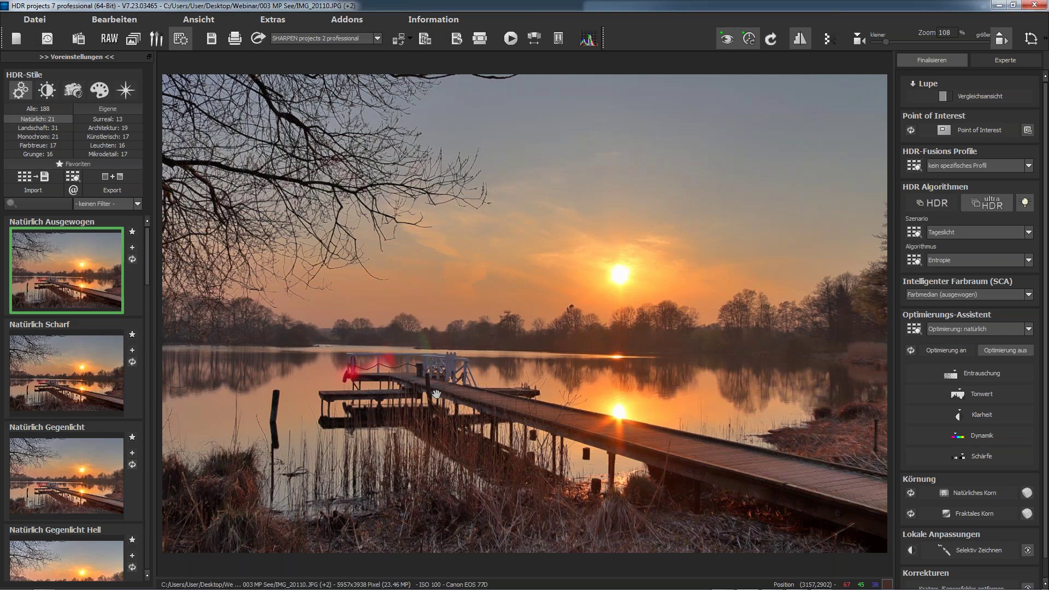
Reopen the exposure series for editing and enable "HDR-Gamma im HDR-Bild anzeigen" in the program settings.
left_click(130, 41)
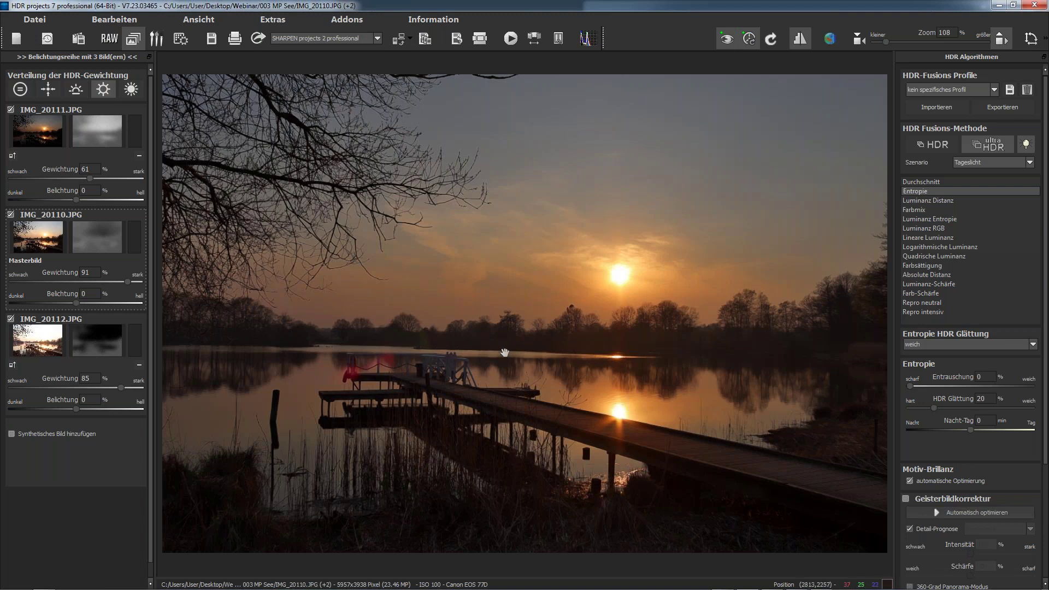
key("ctrl+e")
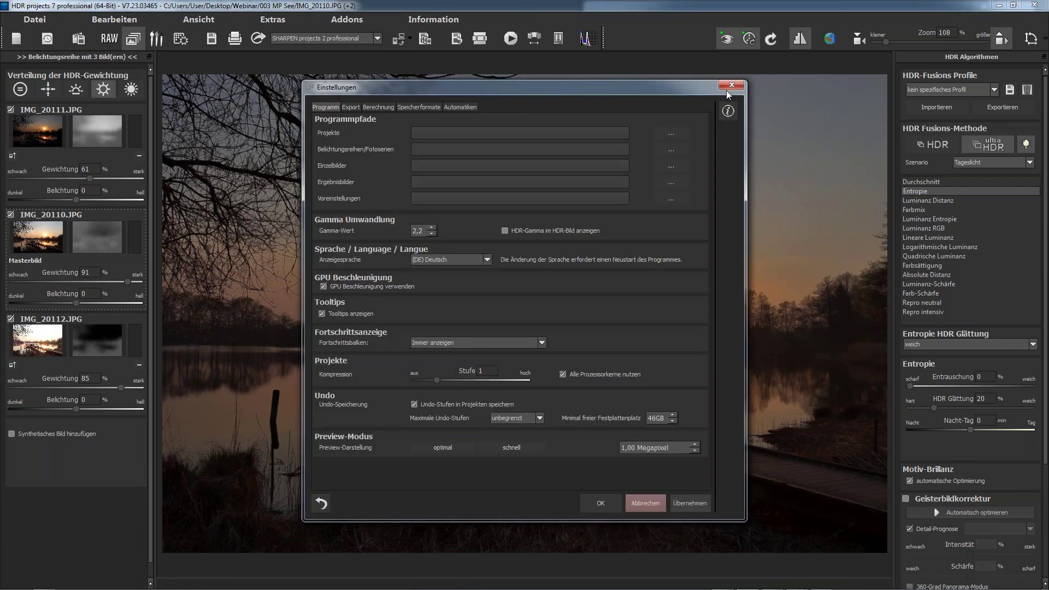
key("Escape")
left_click(272, 19)
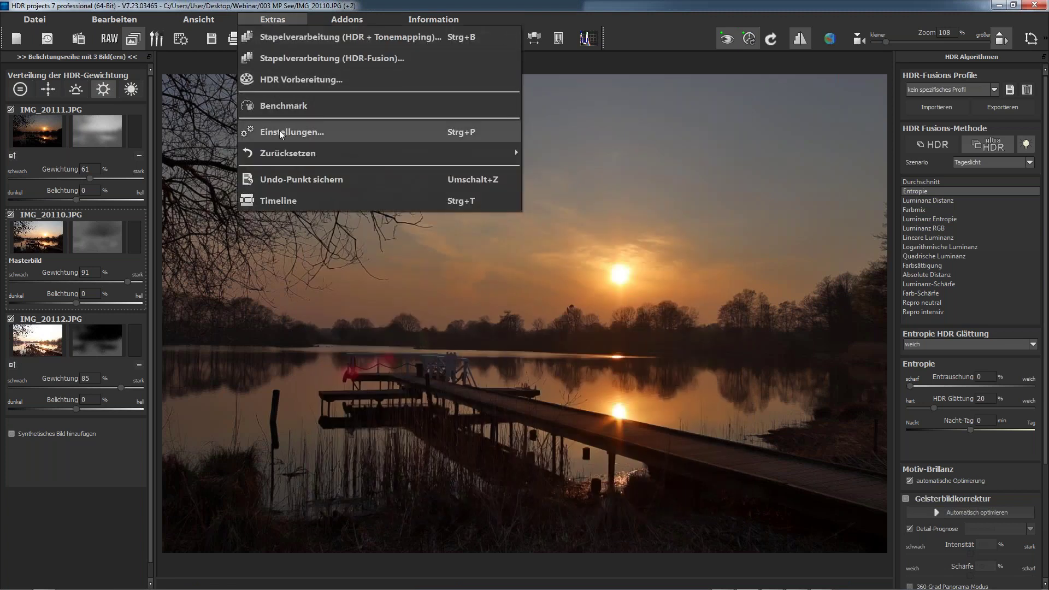
left_click(280, 130)
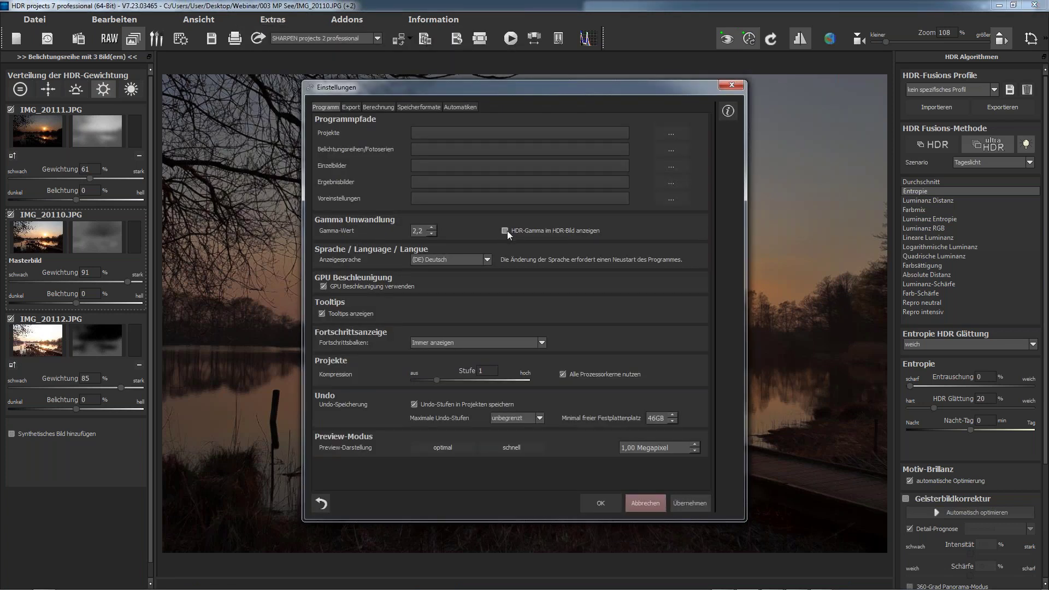
left_click(506, 230)
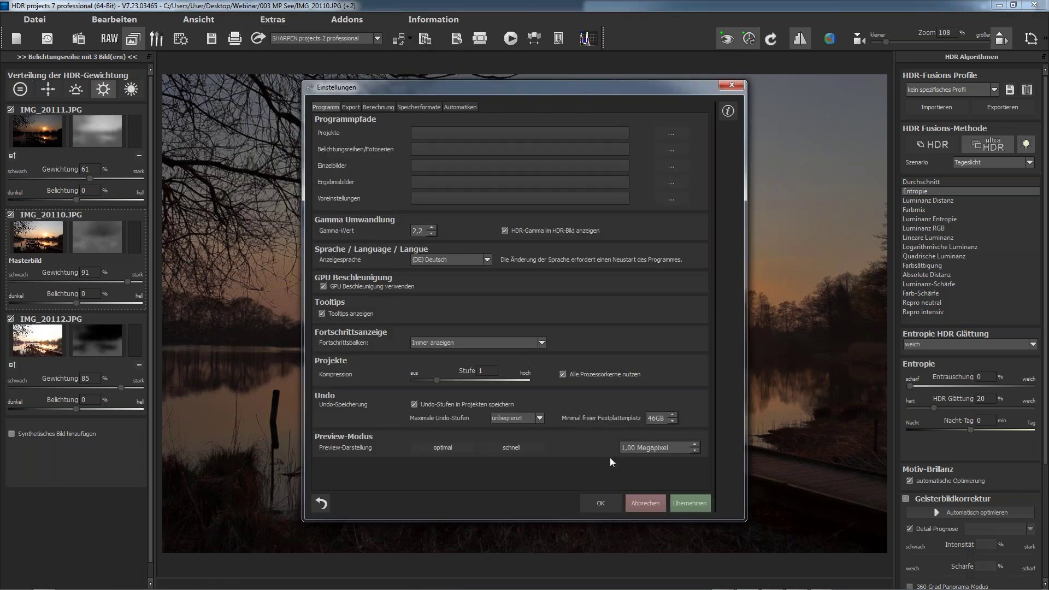
left_click(684, 500)
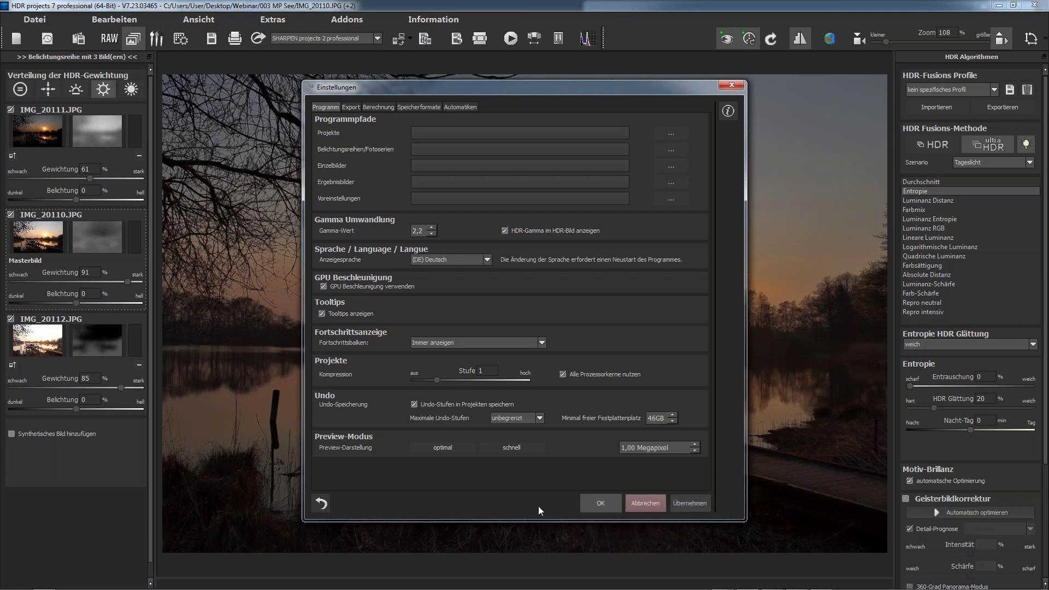
key("Return")
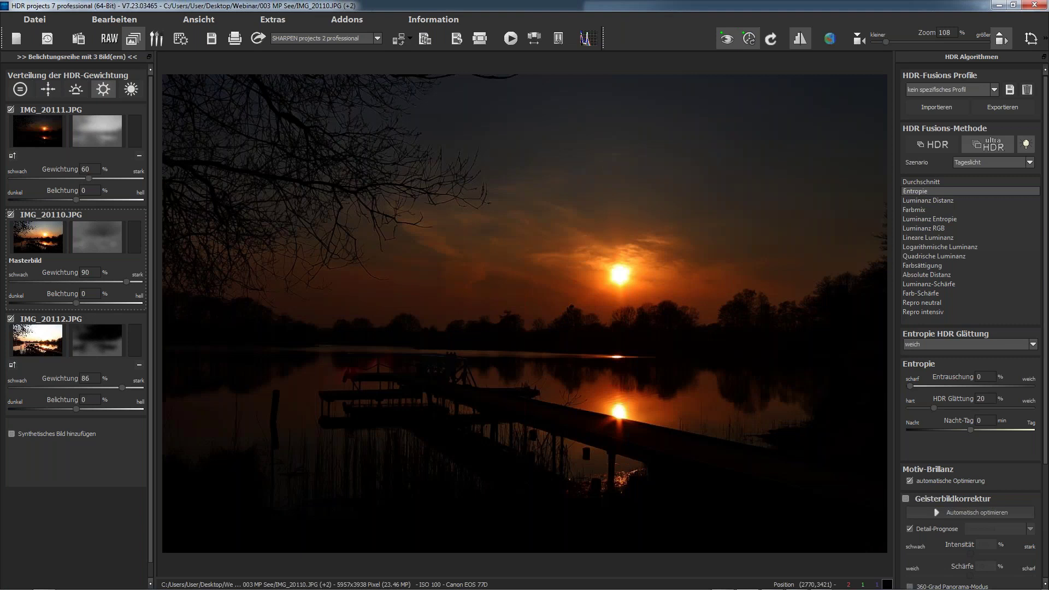
Turn off "HDR-Gamma im HDR-Bild anzeigen" in the program settings.
left_click(271, 20)
left_click(324, 143)
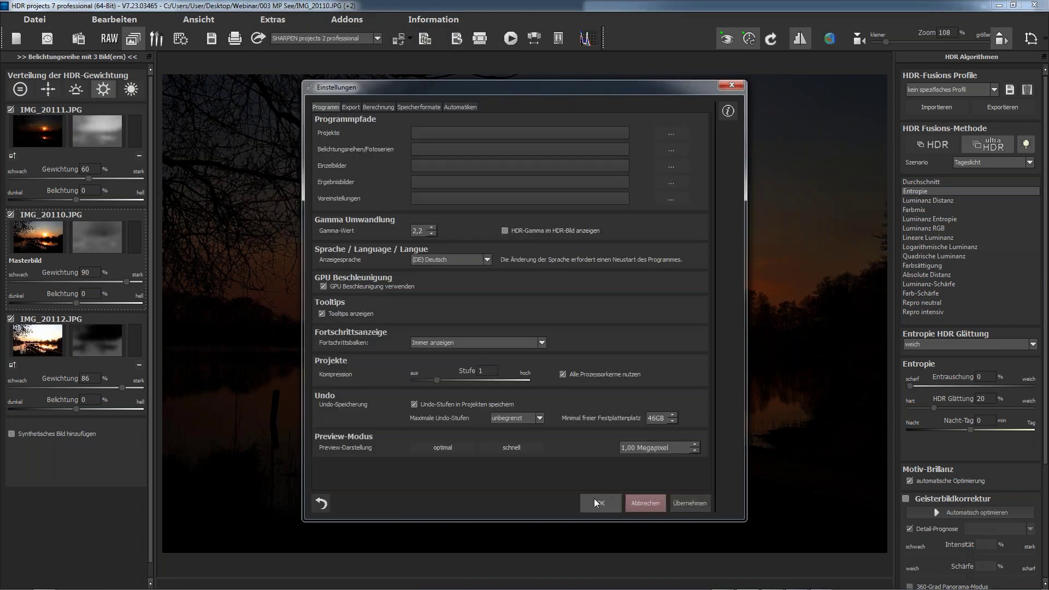
key("Escape")
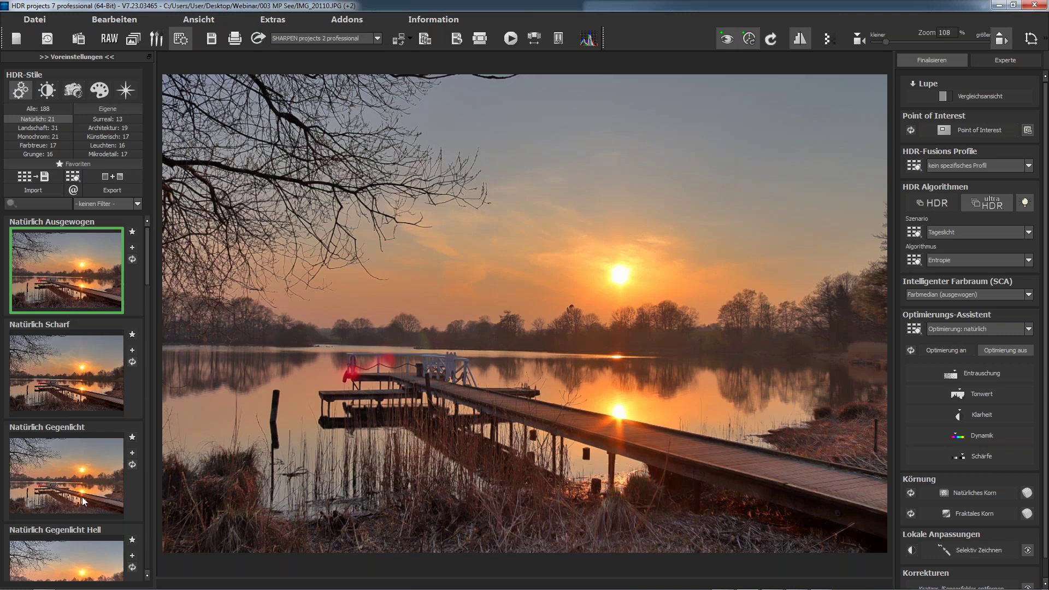
Try the Natürlich Dynamisch and Natürlich Helle Lichter presets on the sunset image, and return to Natürlich Ausgewogen.
left_click_drag(146, 263, 143, 430)
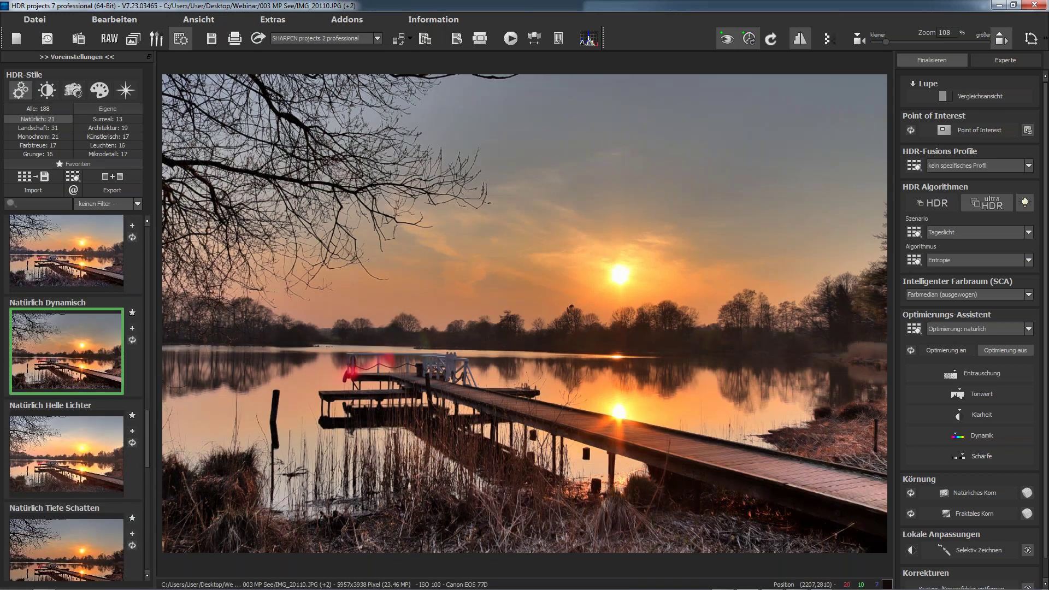
left_click(80, 436)
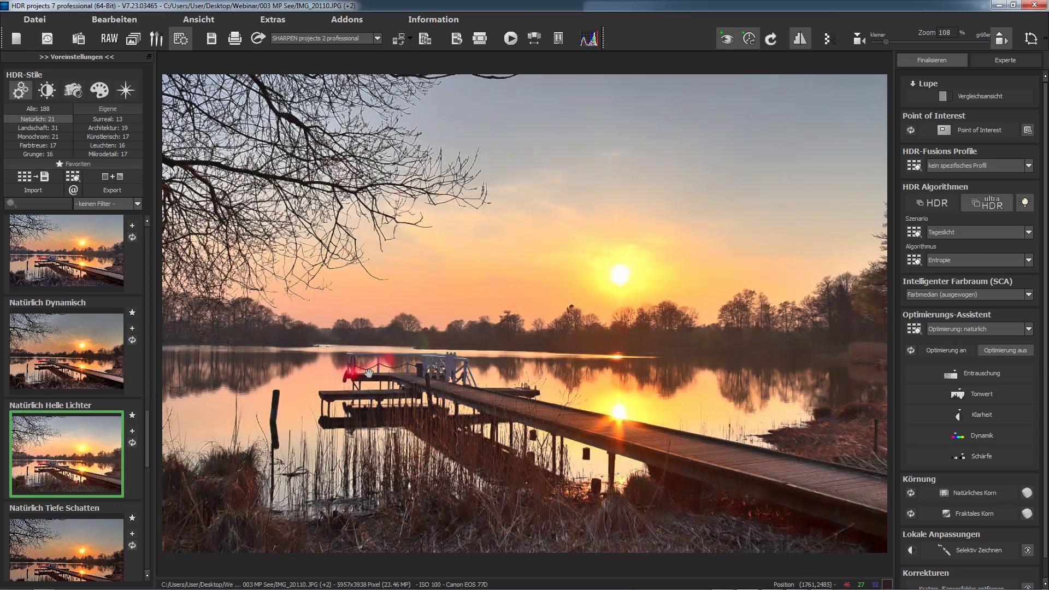
left_click_drag(145, 435, 145, 257)
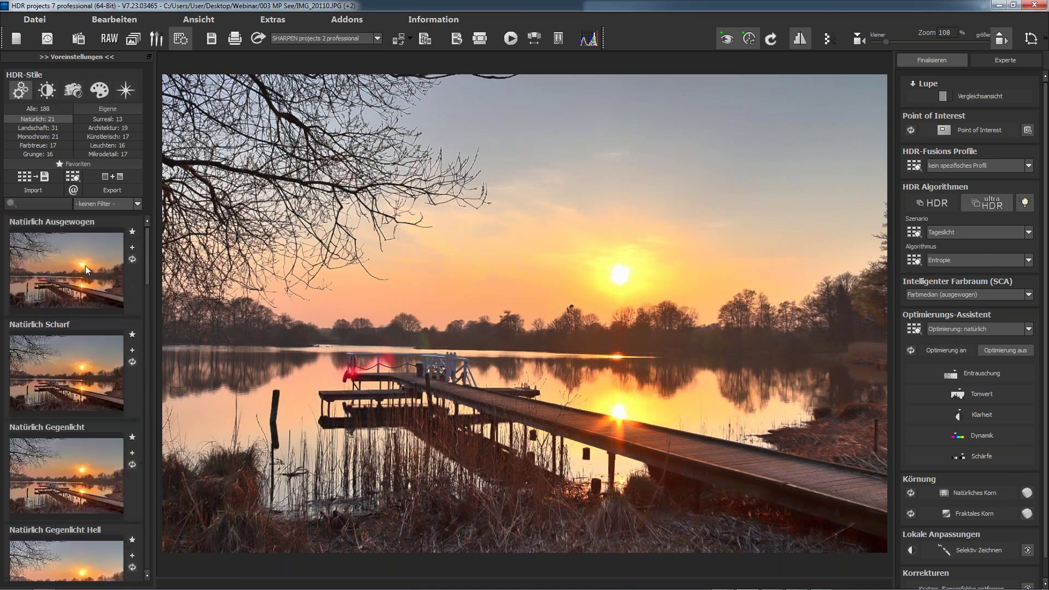
left_click(111, 300)
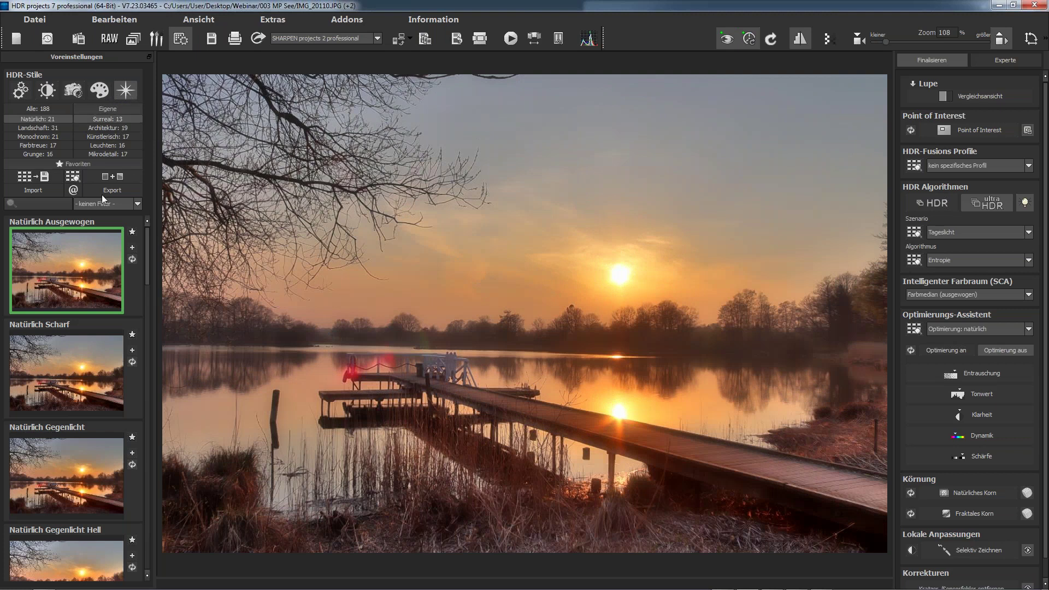
left_click_drag(148, 245, 149, 213)
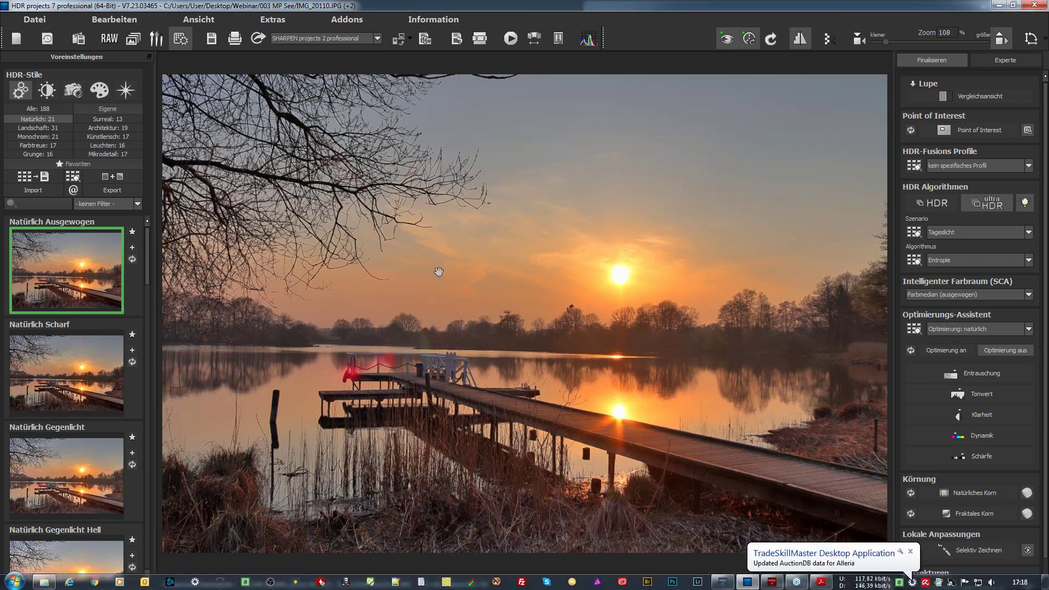
Straighten the horizon of master image IMG_20110 along the far shoreline in the RAW development, with Horizont at about -48, and apply it.
left_click(910, 552)
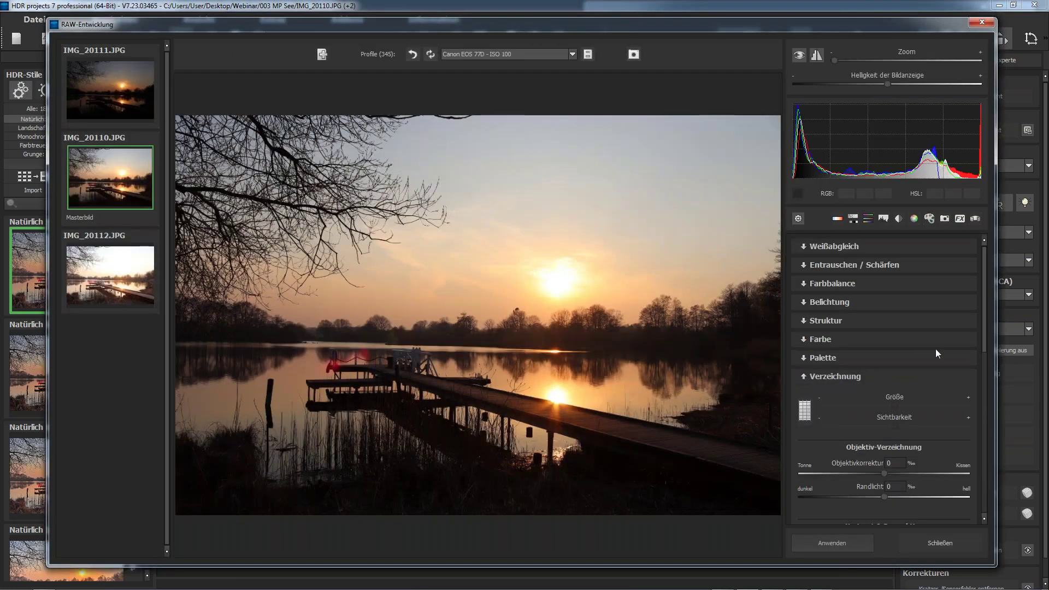
scroll(983, 289, "down", 5)
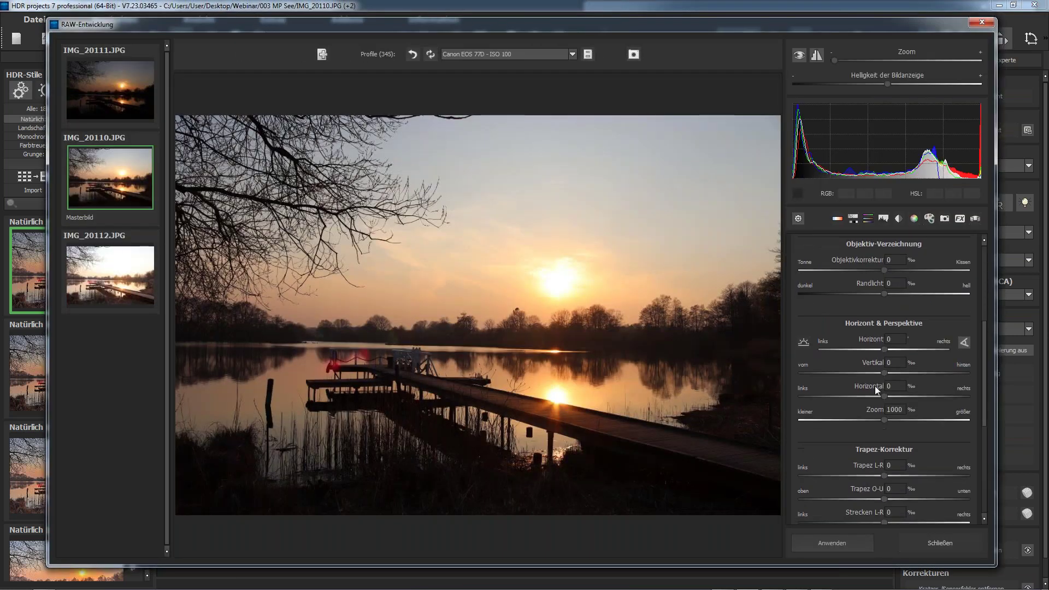
left_click(803, 343)
left_click_drag(203, 345, 713, 354)
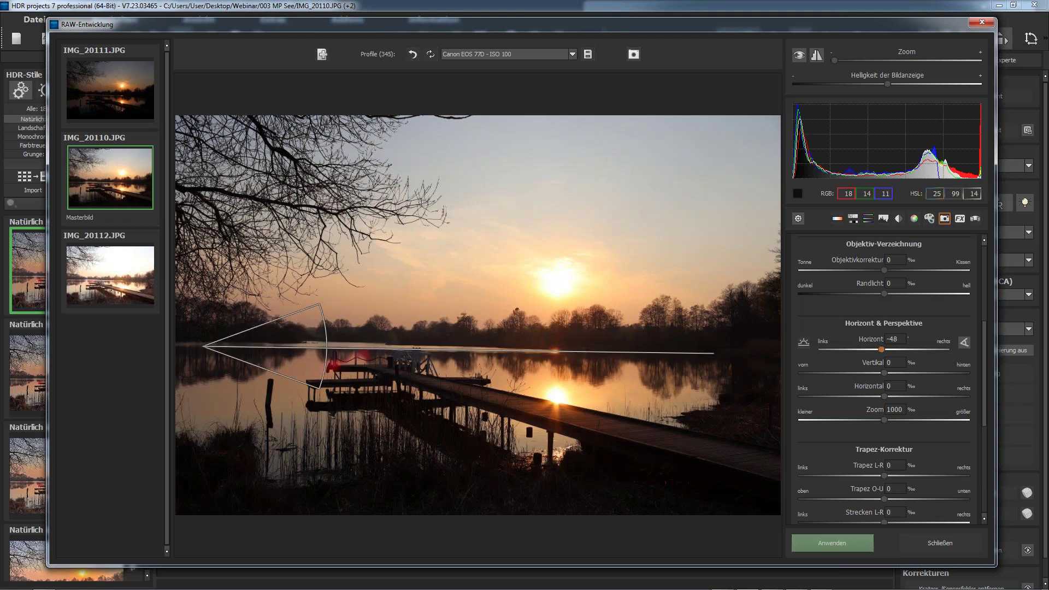
left_click(832, 543)
left_click(608, 312)
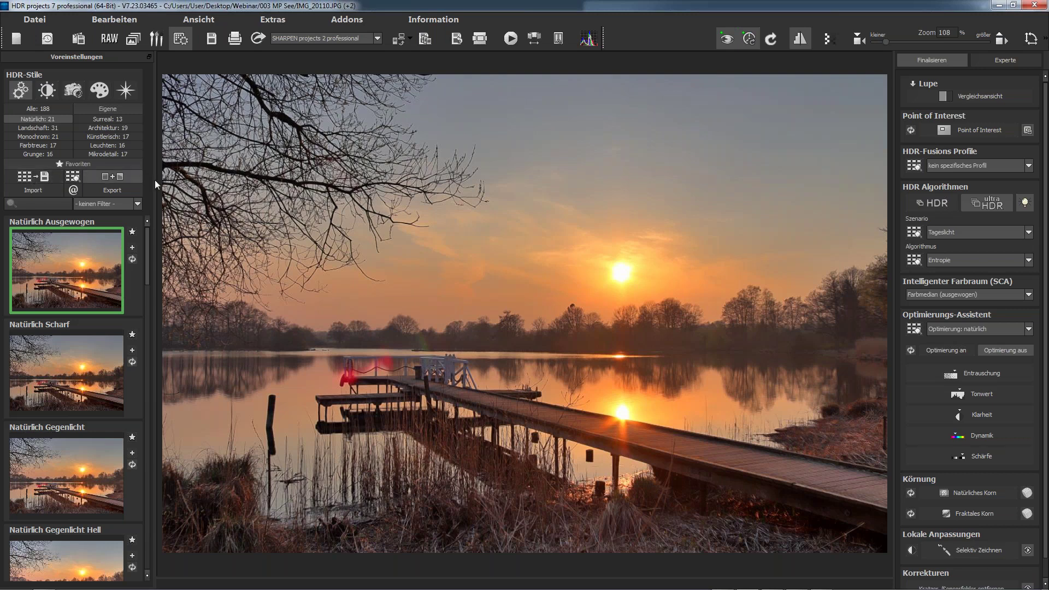
Show the expert settings and compare the selected effects of the Natürlich Scharf and Natürlich Ausgewogen presets.
left_click(998, 61)
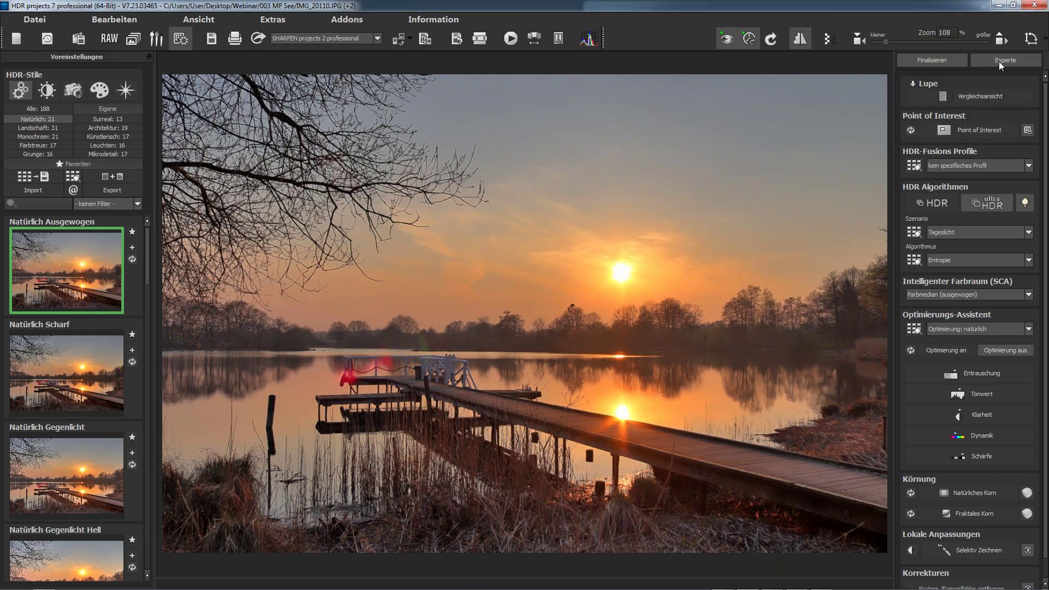
left_click_drag(1045, 159, 1043, 298)
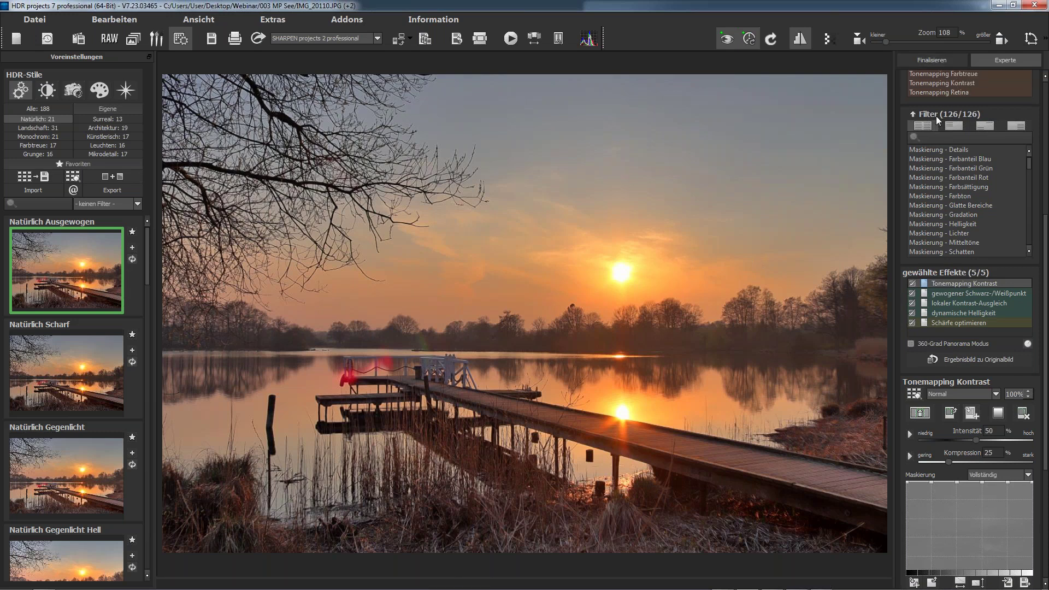
left_click(76, 369)
left_click(70, 274)
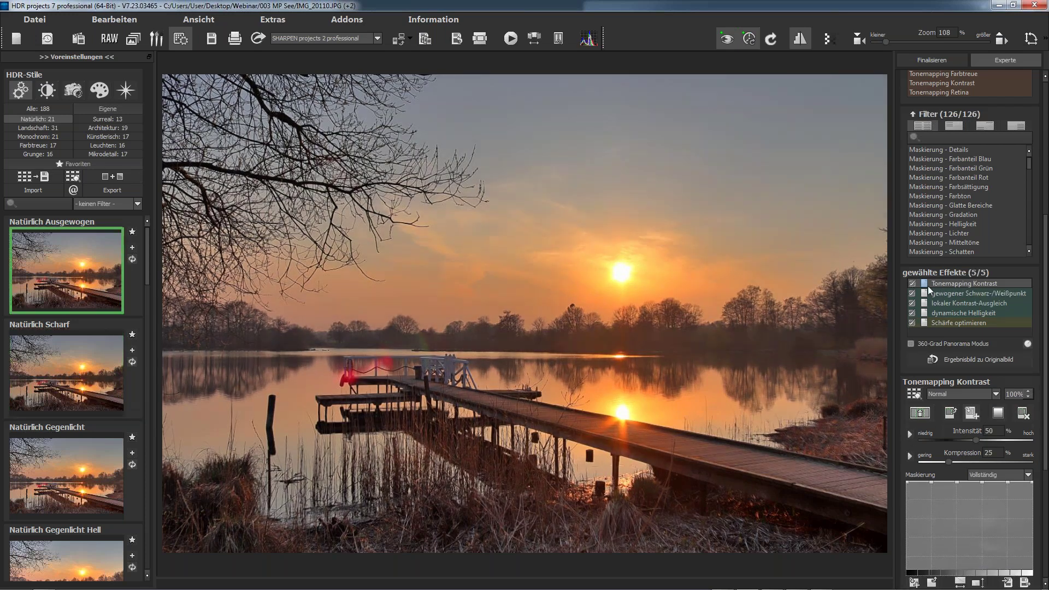
Try a Tonemapping Kontrast intensity of 65 %, and reset the Natürlich Ausgewogen preset to its original settings.
left_click(80, 362)
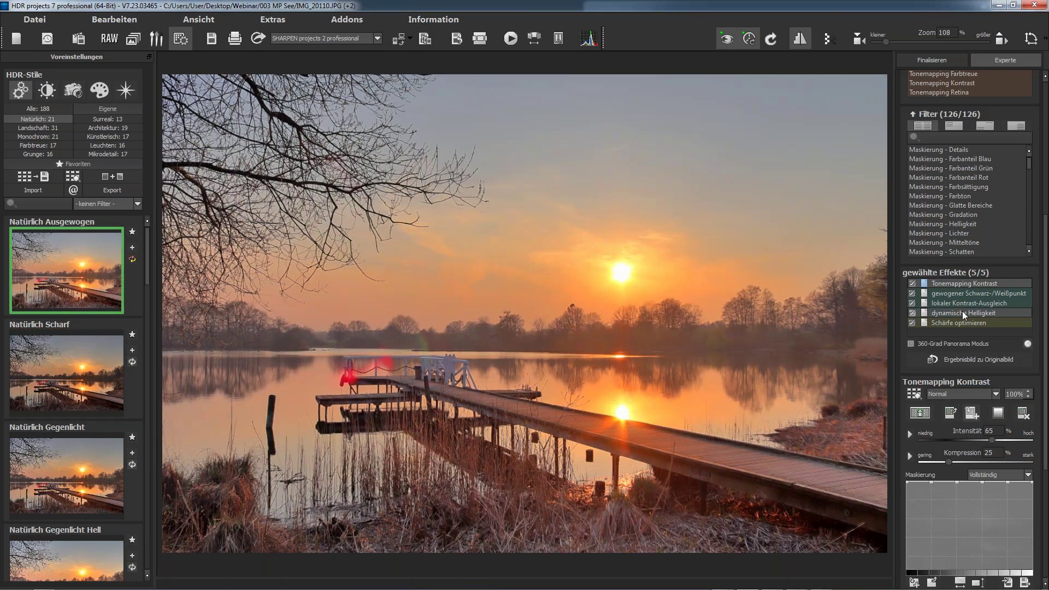
left_click(134, 260)
left_click(566, 315)
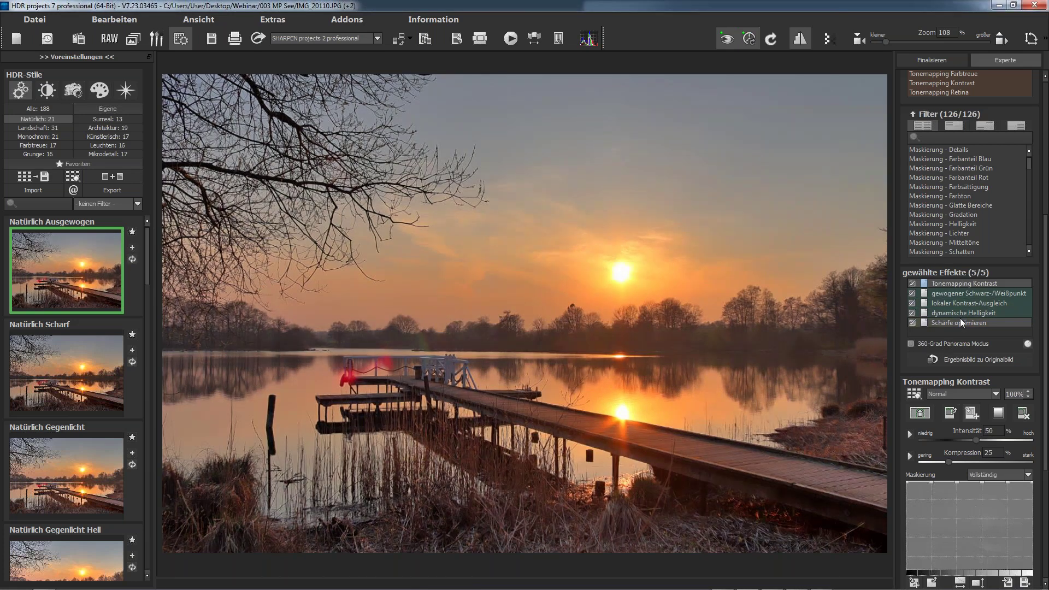
Raise the intensity of the dynamische Helligkeit effect to 65 %.
left_click(961, 313)
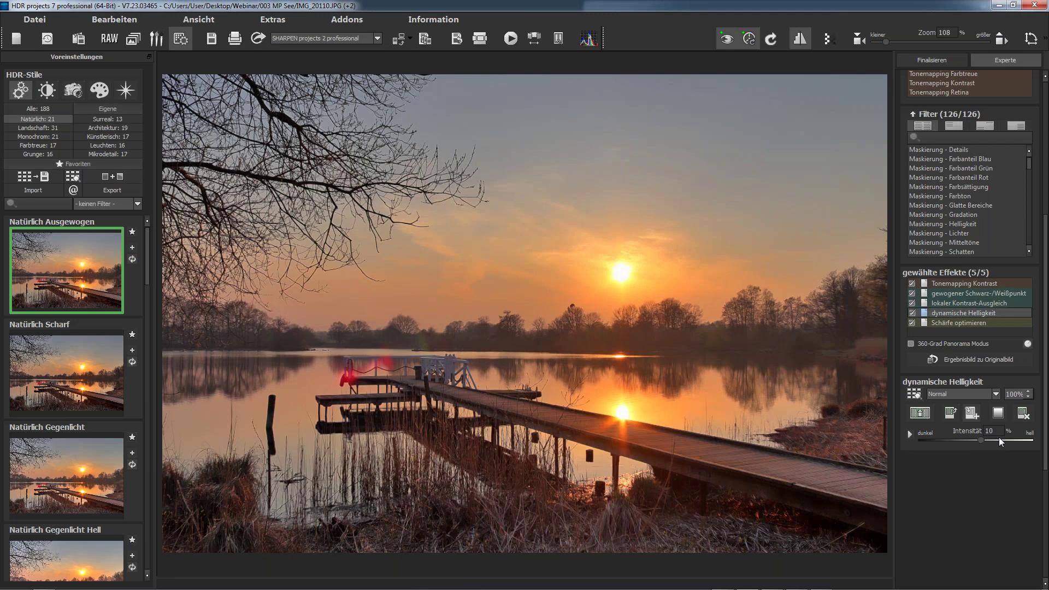
left_click_drag(998, 437, 1010, 440)
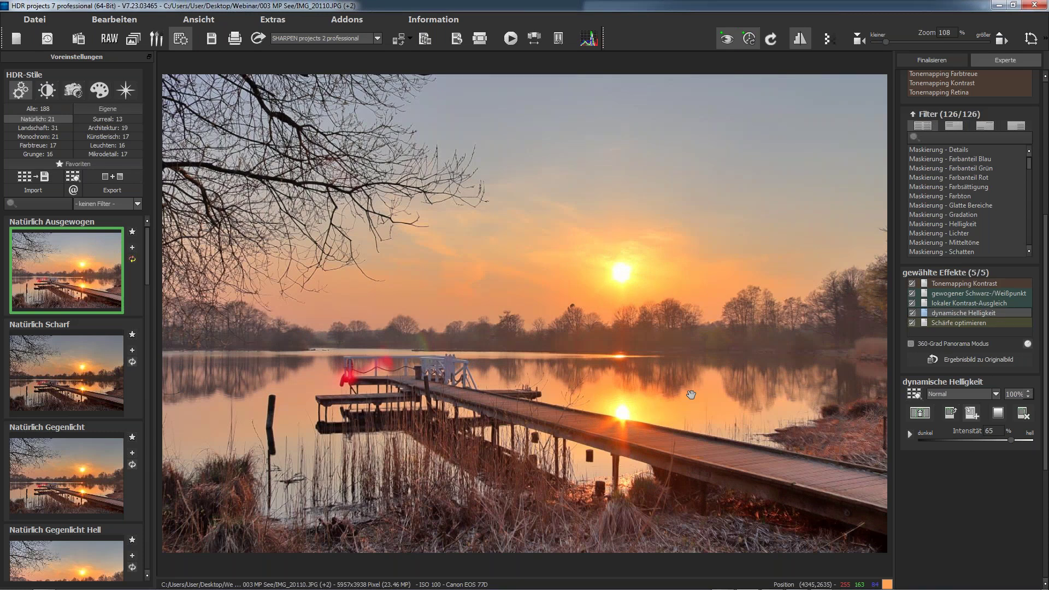
Load the exposure series IMG_0481 to IMG_0483 from the 003 MP See folder and merge it into an HDR image.
mouse_move(52, 587)
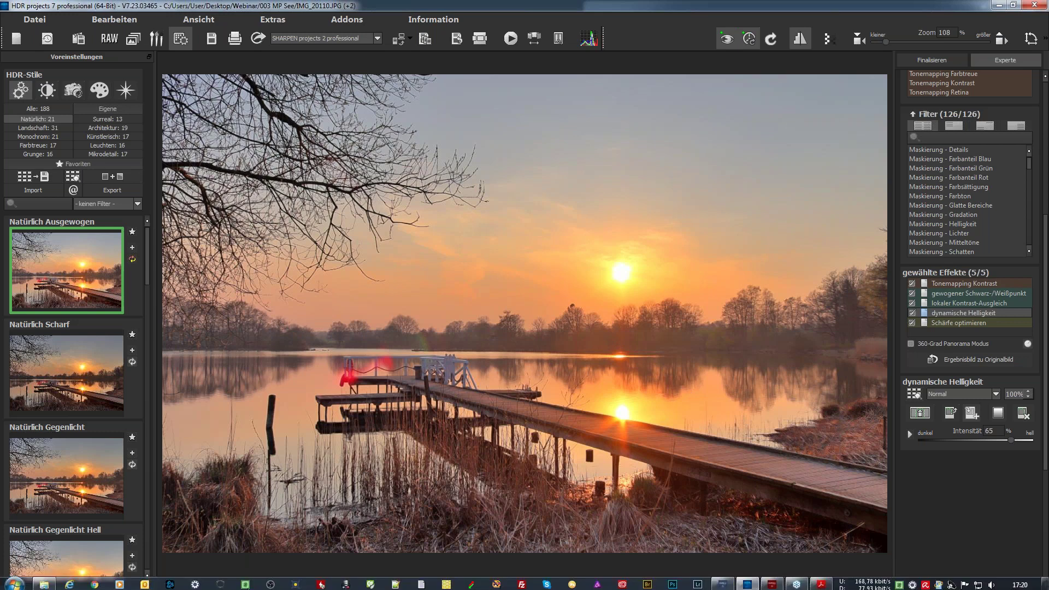
left_click(48, 583)
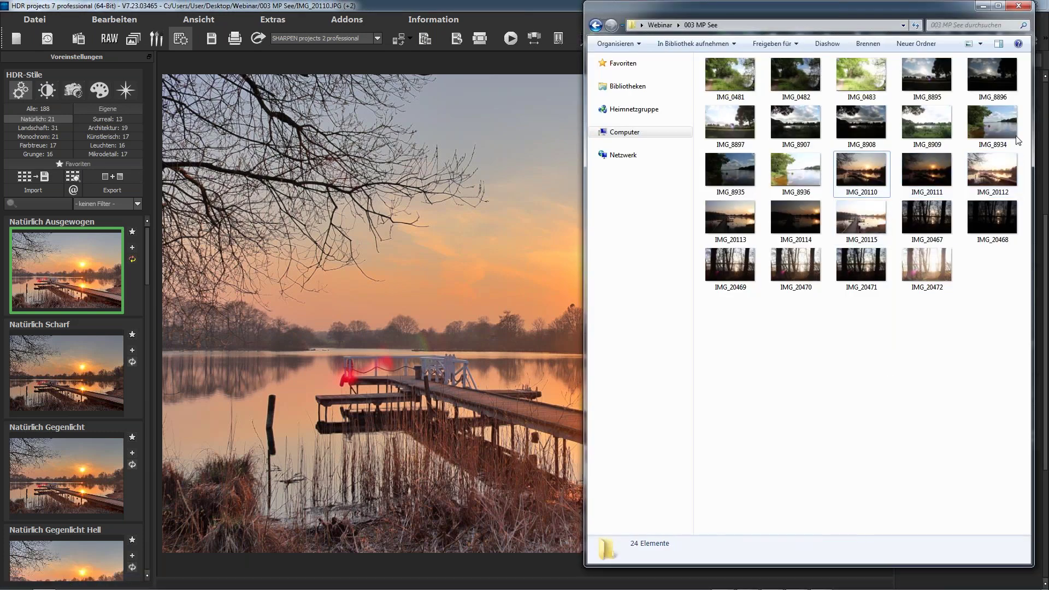
left_click(961, 317)
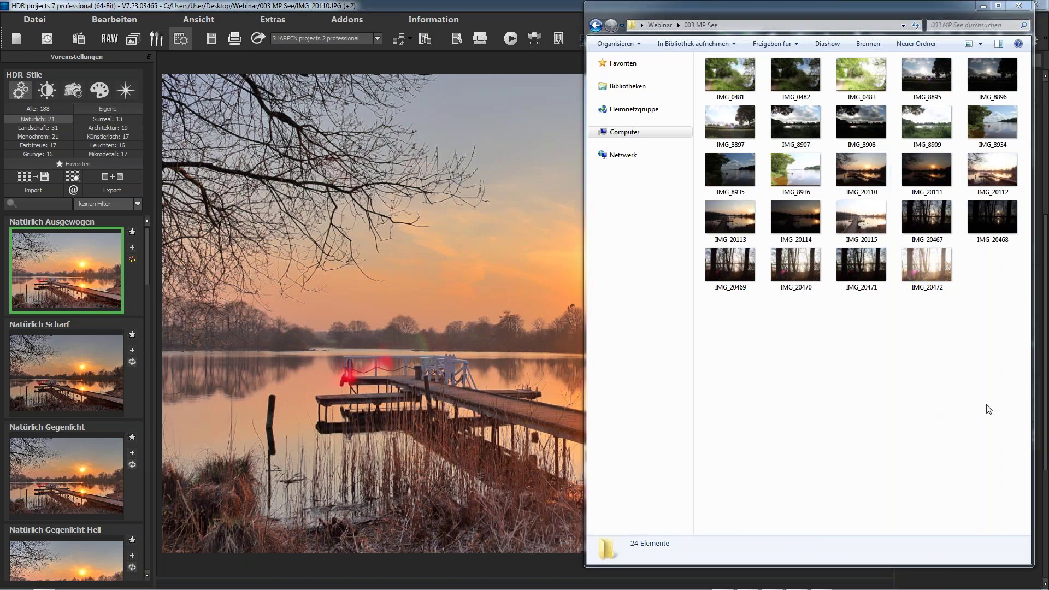
left_click(726, 74)
left_click(351, 262)
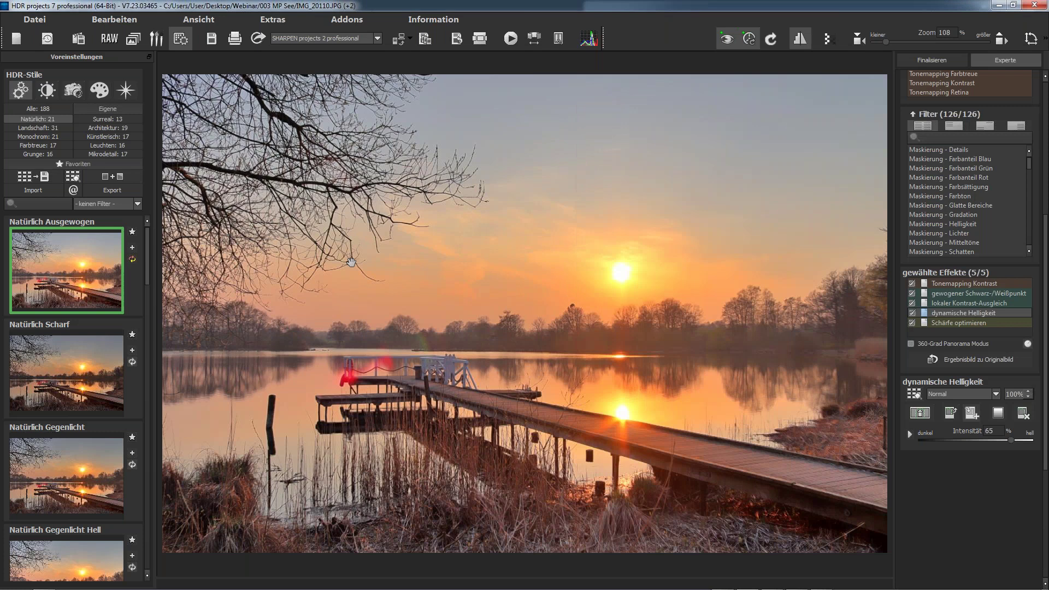
left_click(515, 309)
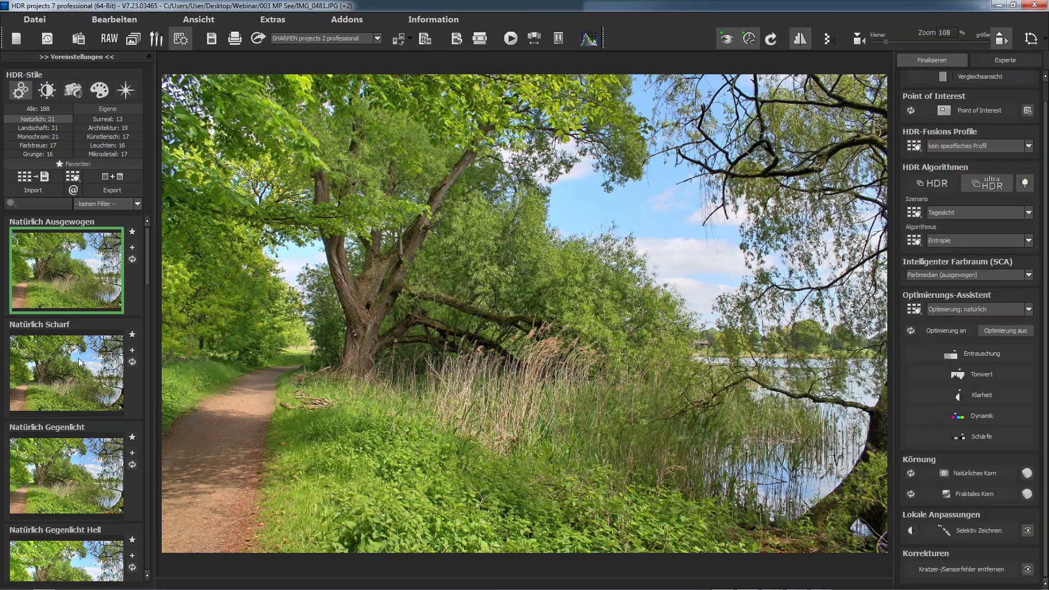
Try the Natürlich Gegenlicht Hell and Natürlich Details hervorheben presets on the lakeside path image.
scroll(79, 362, "down", 3)
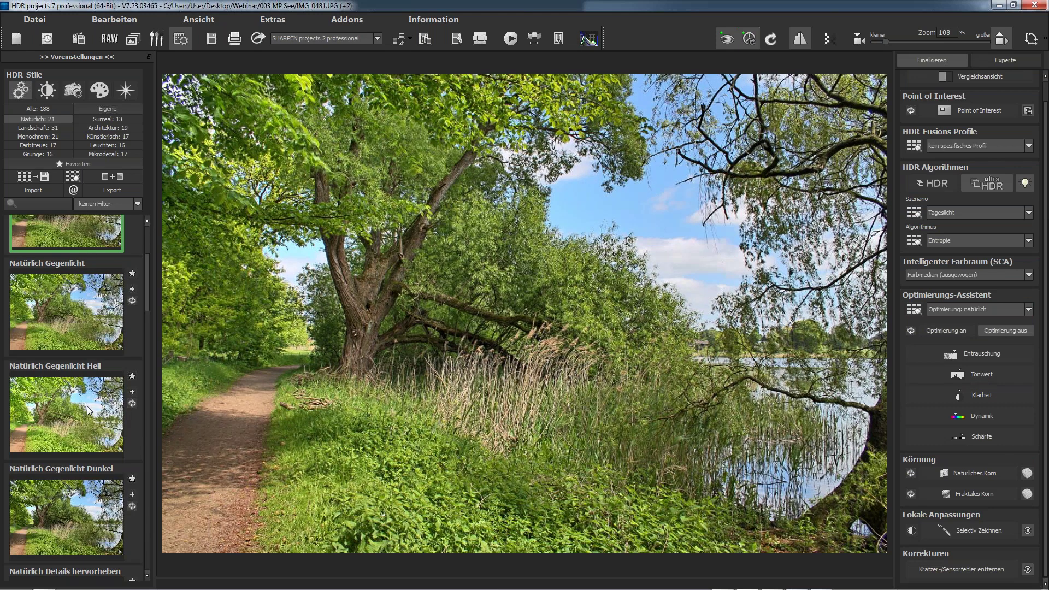
left_click(87, 406)
scroll(64, 441, "down", 3)
left_click(70, 428)
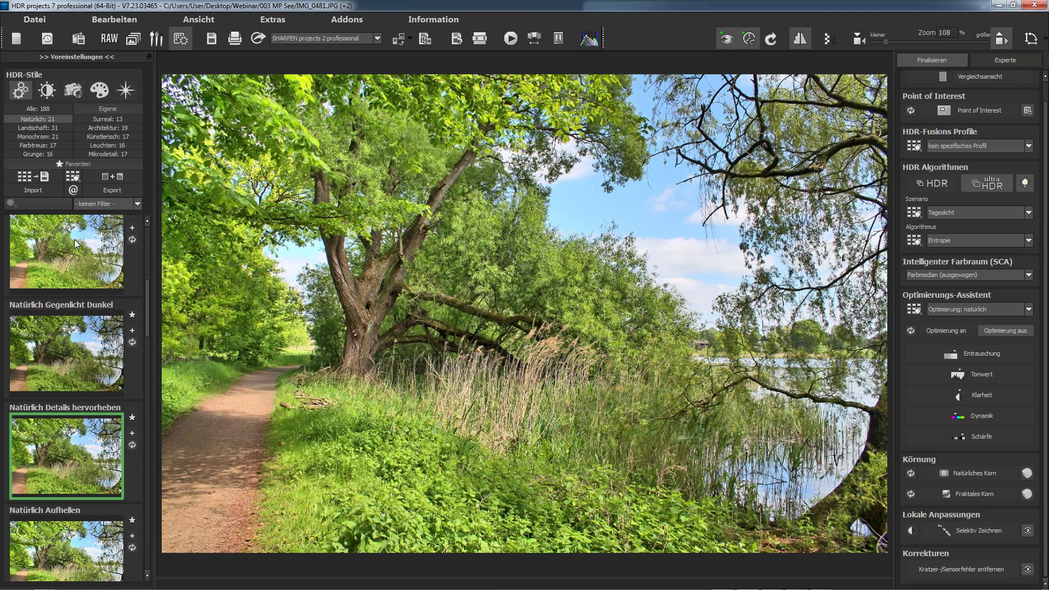
Compare the Natürlich presets enlarged in the variant browser and apply Natürlich Sonnig.
left_click(25, 117)
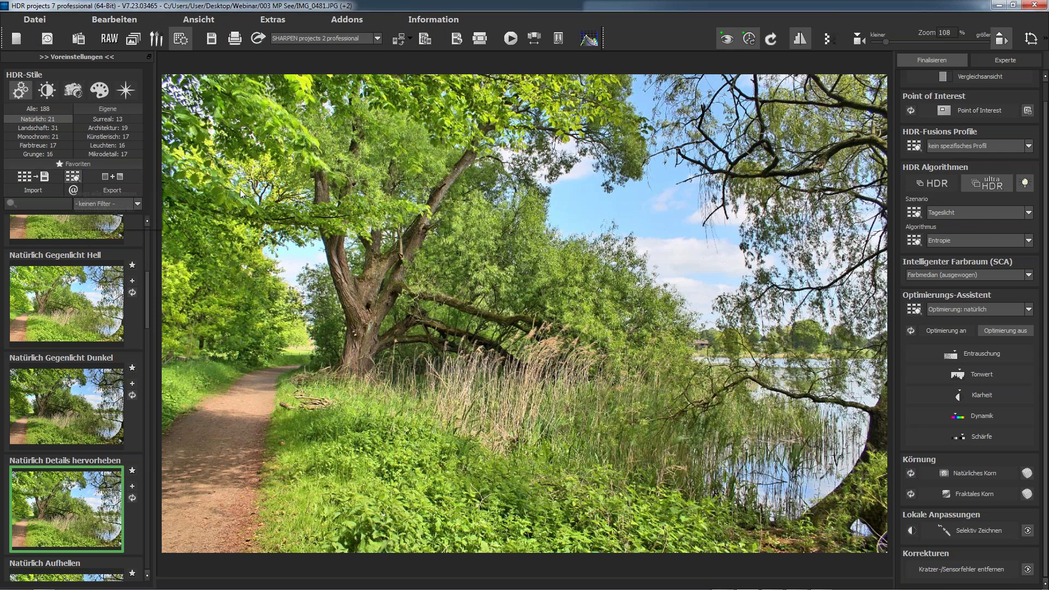
left_click(75, 181)
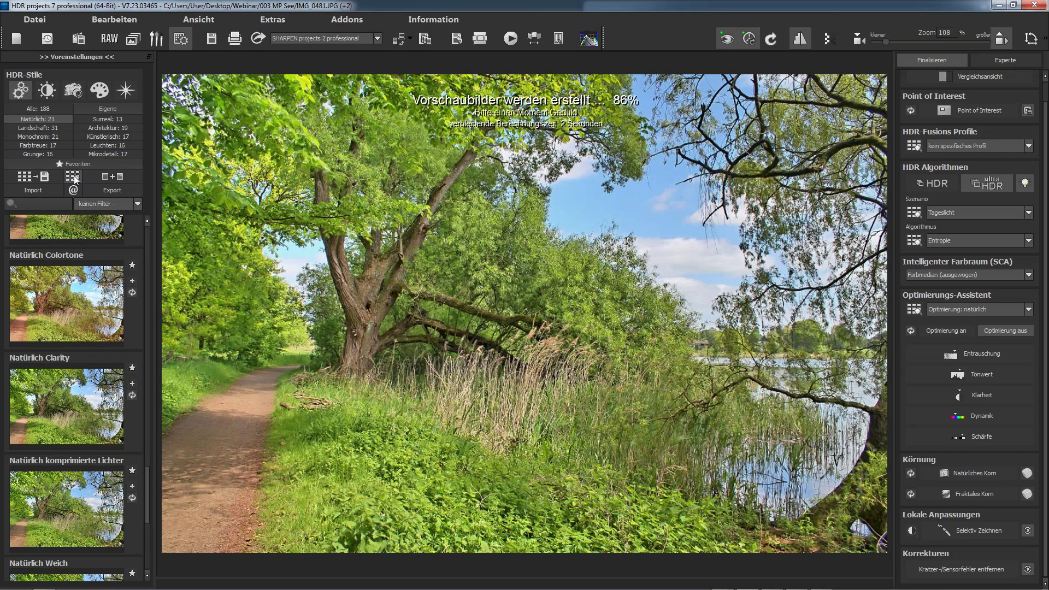
left_click(74, 177)
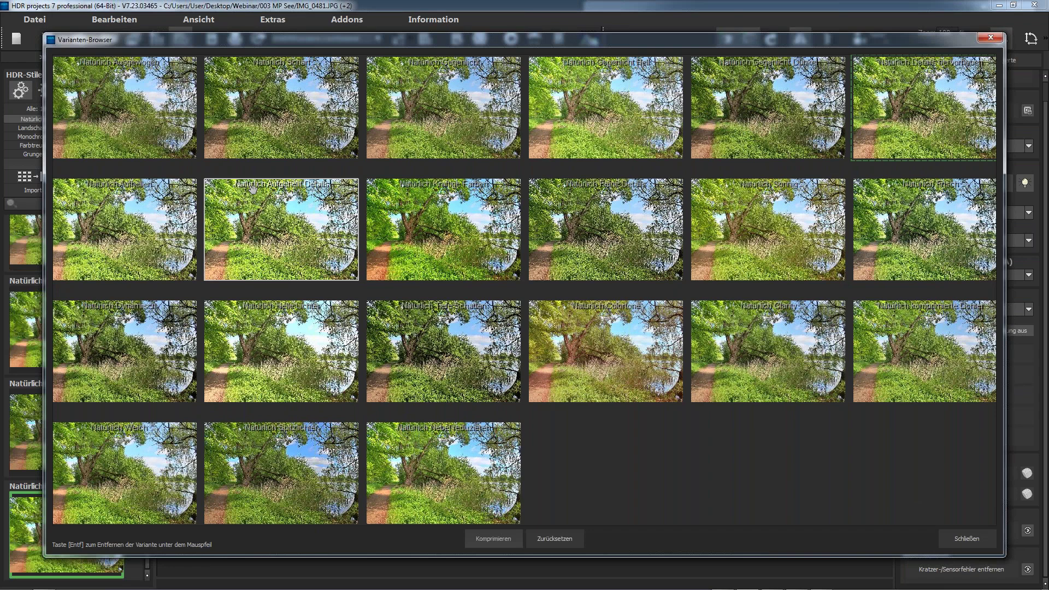
scroll(252, 189, "up", 2)
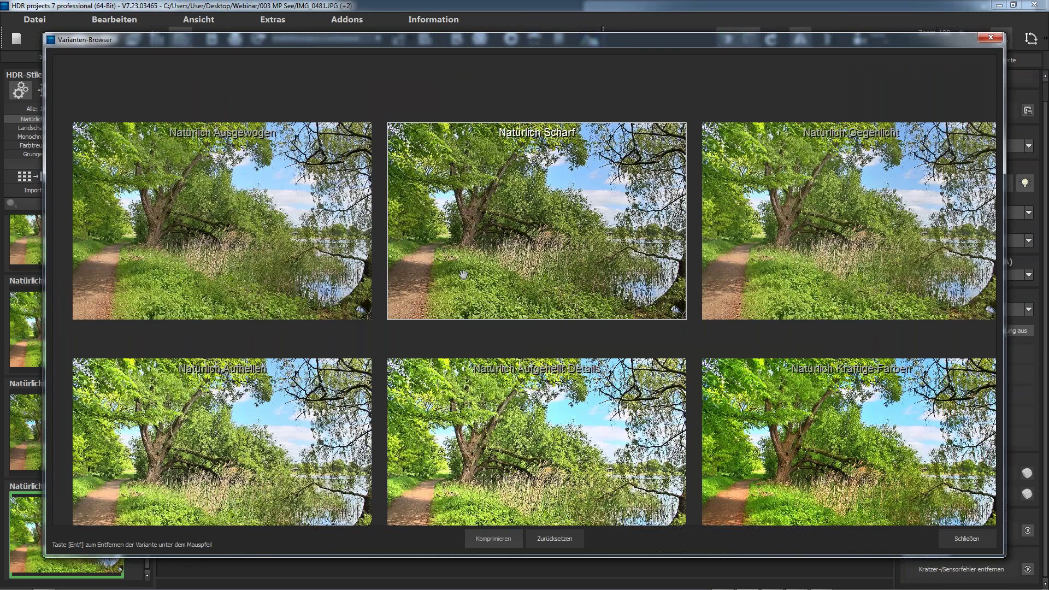
left_click_drag(464, 275, 389, 257)
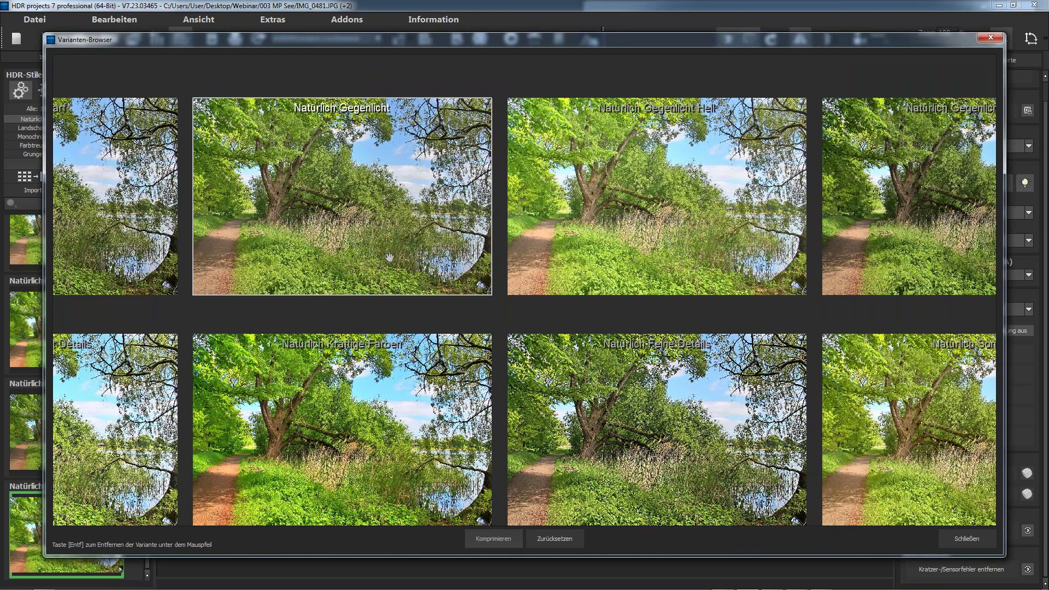
scroll(389, 257, "down", 1)
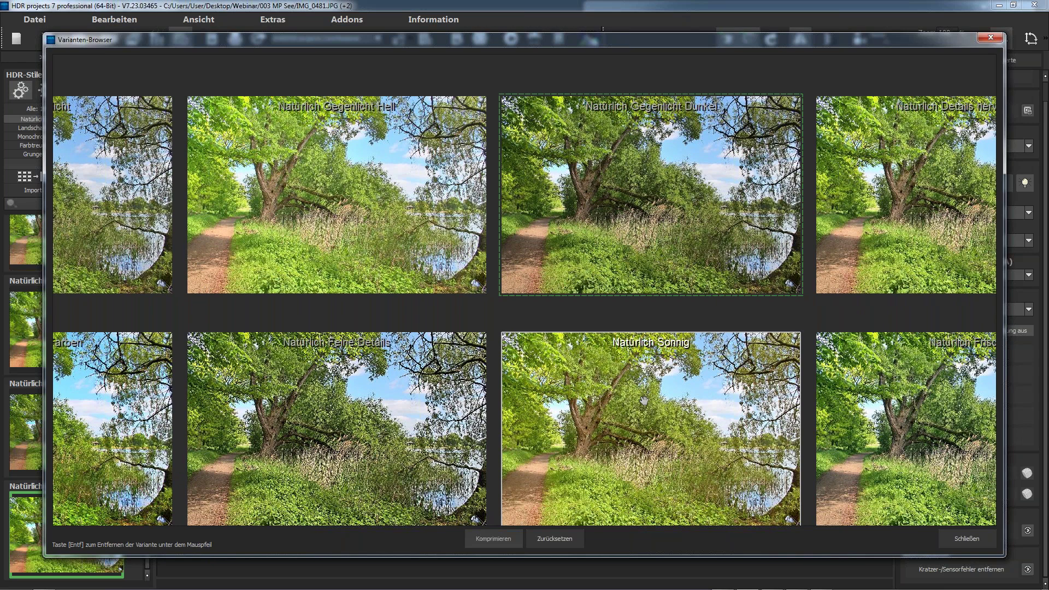
scroll(644, 400, "down", 1)
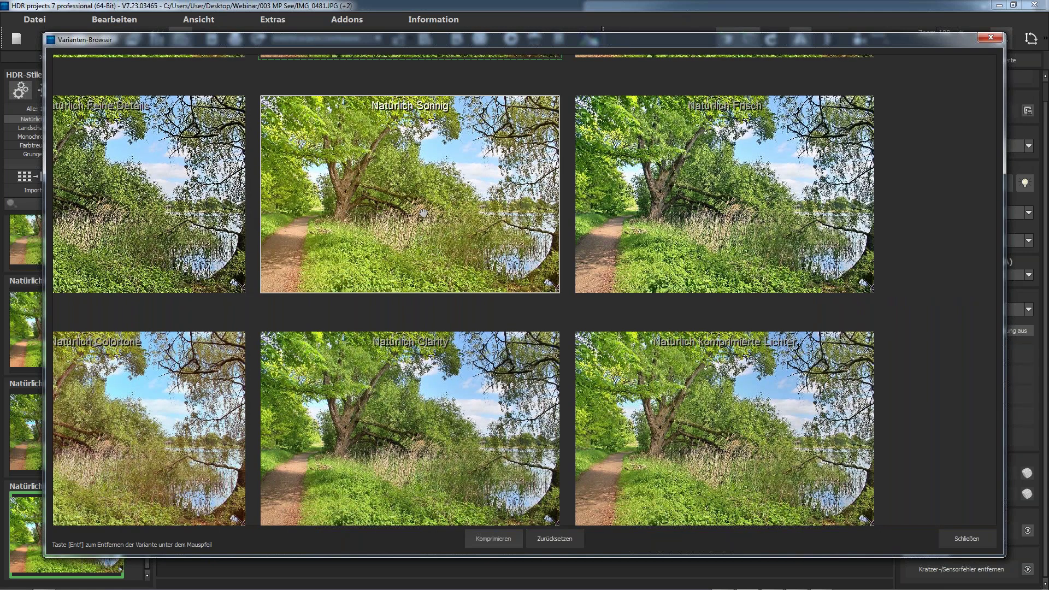
left_click(423, 213)
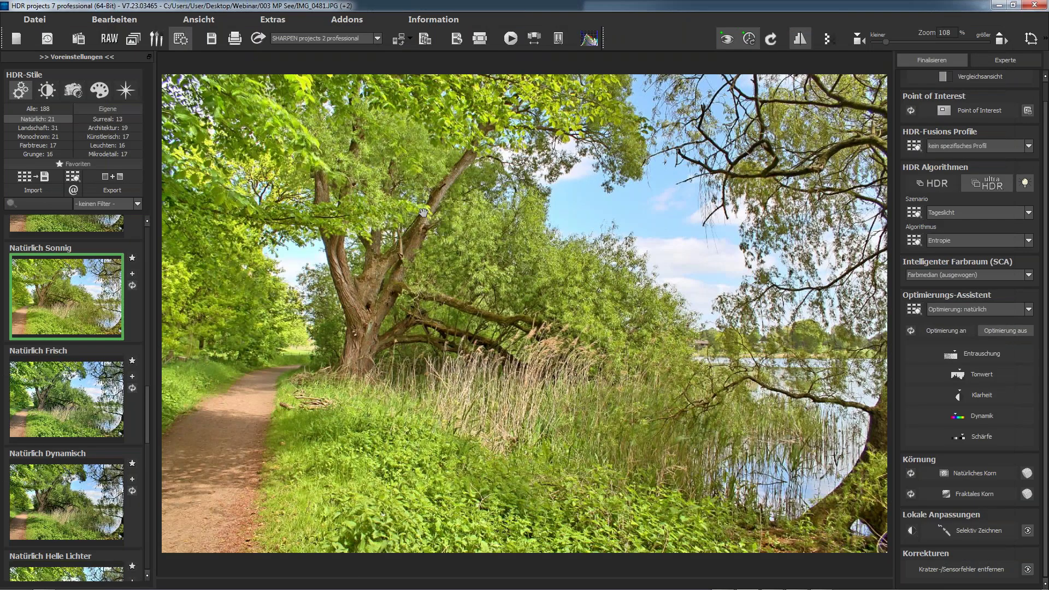
Reload the lakeside path exposure series with IMG_0482 as the master image.
left_click_drag(149, 416, 153, 382)
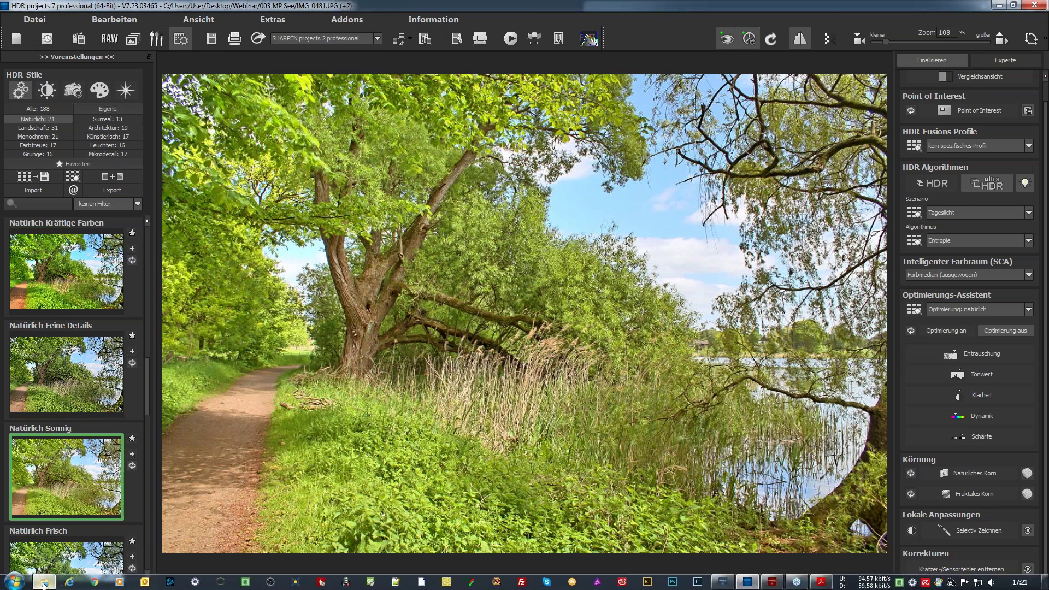
left_click(44, 584)
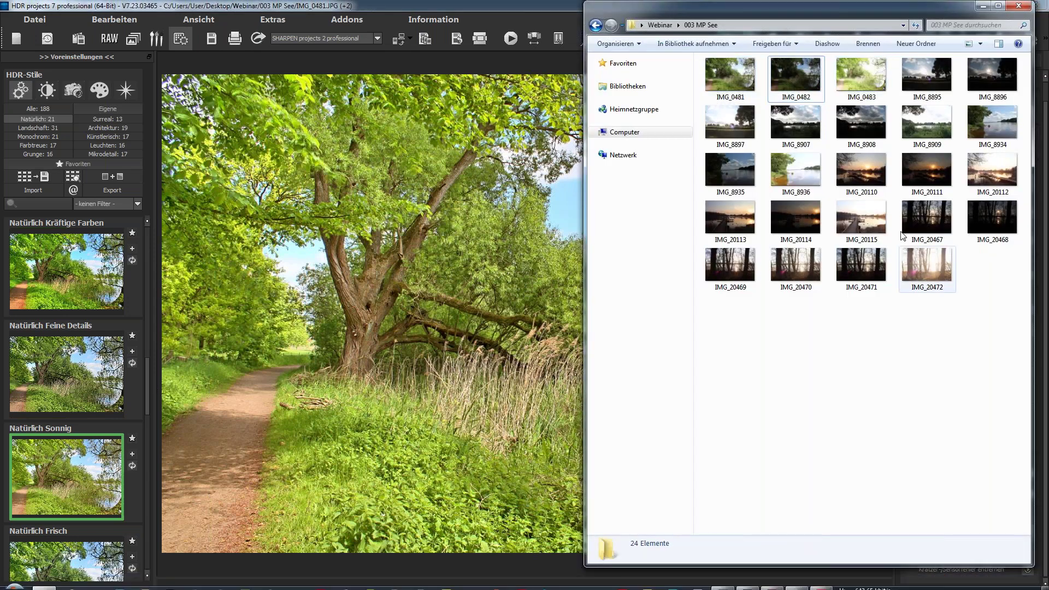
left_click(787, 67)
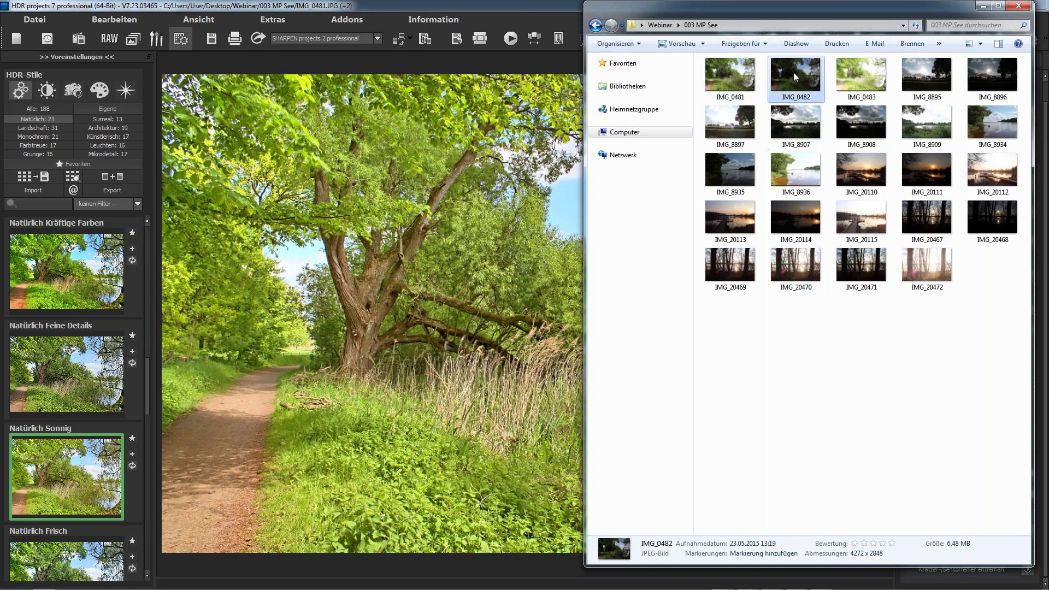
left_click_drag(413, 306, 413, 306)
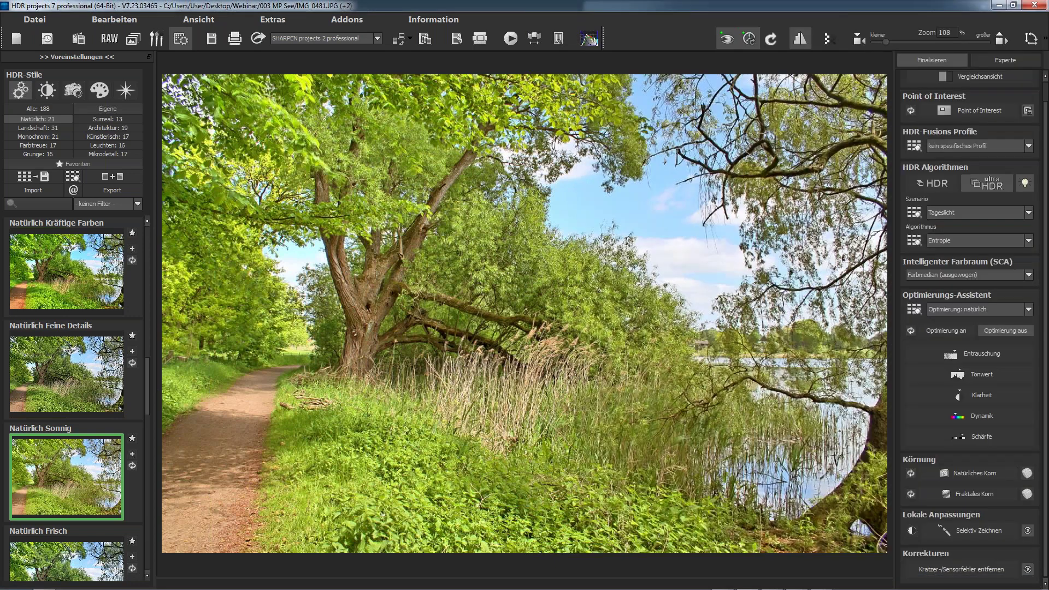
left_click(520, 314)
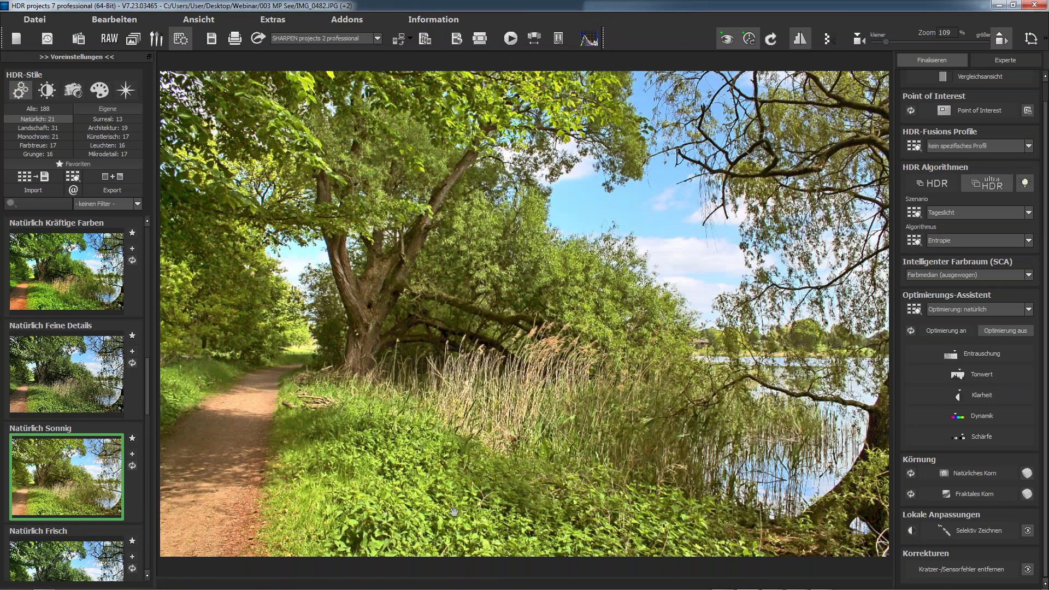
Apply the Natürlich Ausgewogen preset to the lakeside path image.
mouse_move(80, 581)
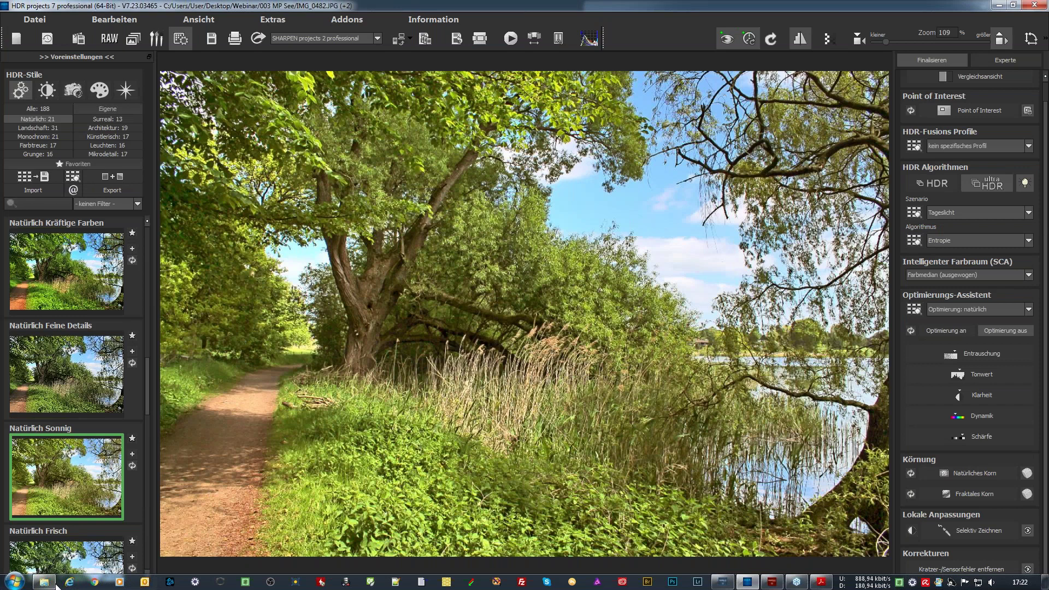
left_click(55, 582)
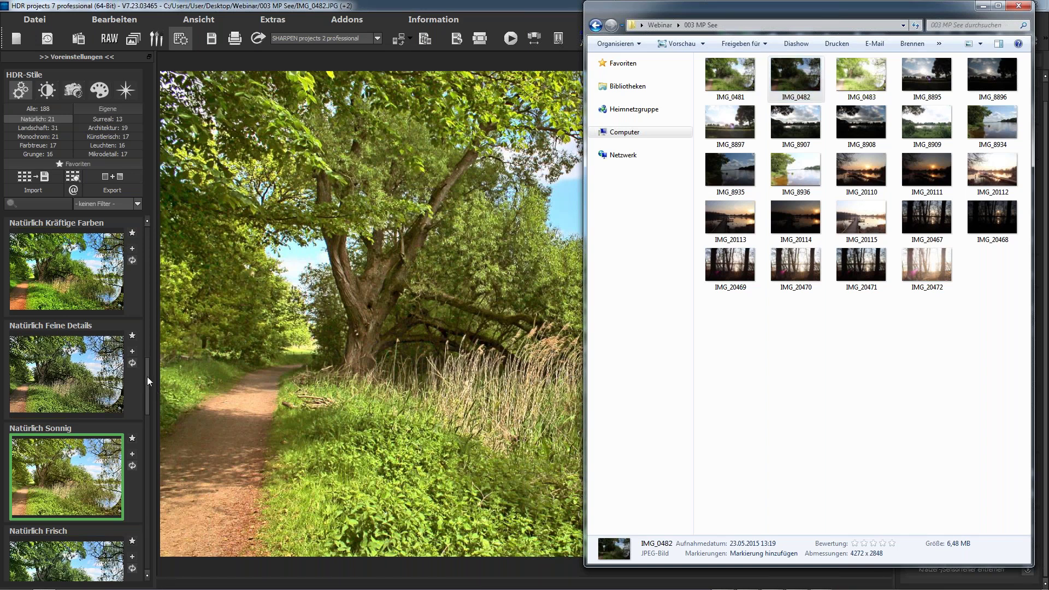
left_click_drag(147, 376, 147, 246)
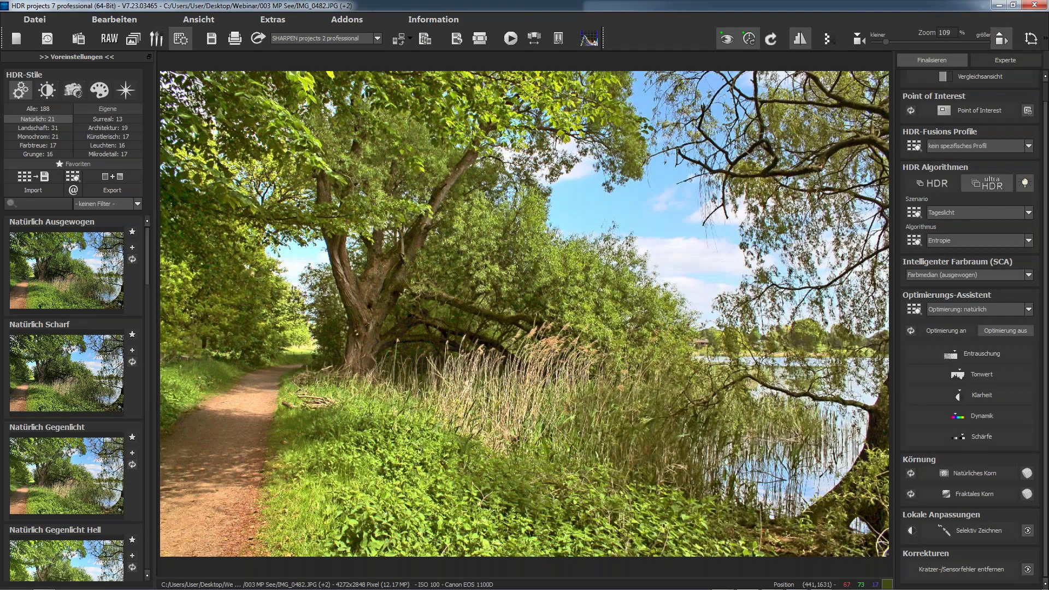
left_click(66, 270)
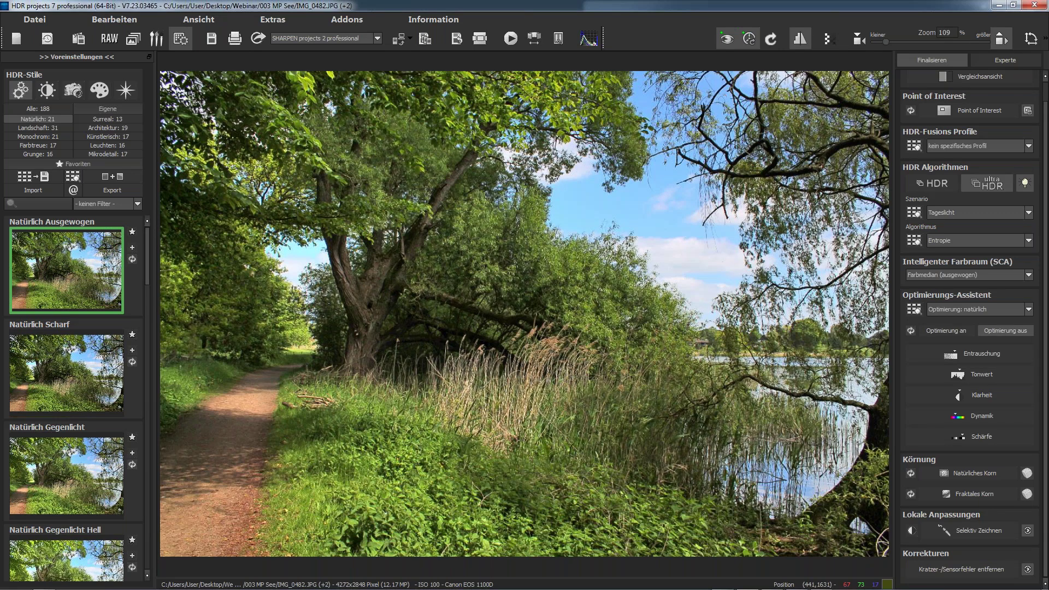
Open the Noise folder inside the Webinar folder and enlarge the image thumbnails.
mouse_move(40, 585)
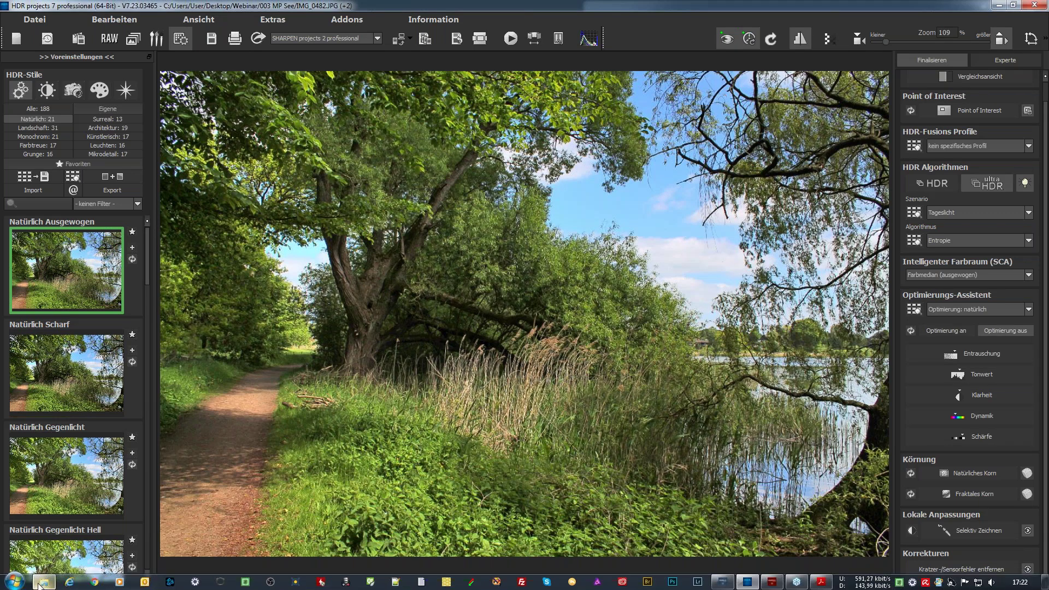
left_click(41, 584)
left_click(752, 412)
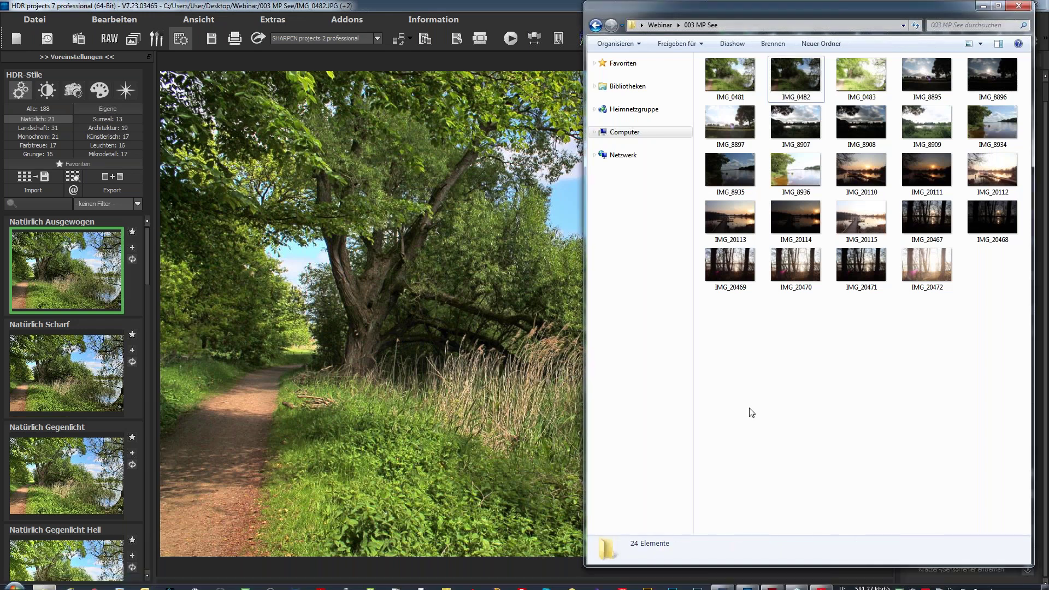
left_click(701, 25)
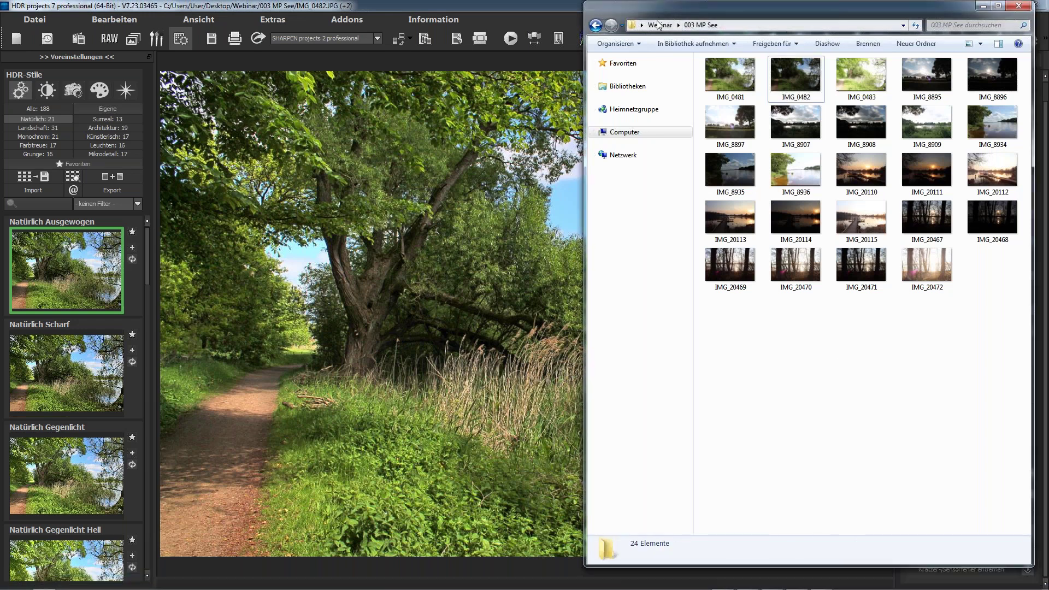
left_click(834, 352)
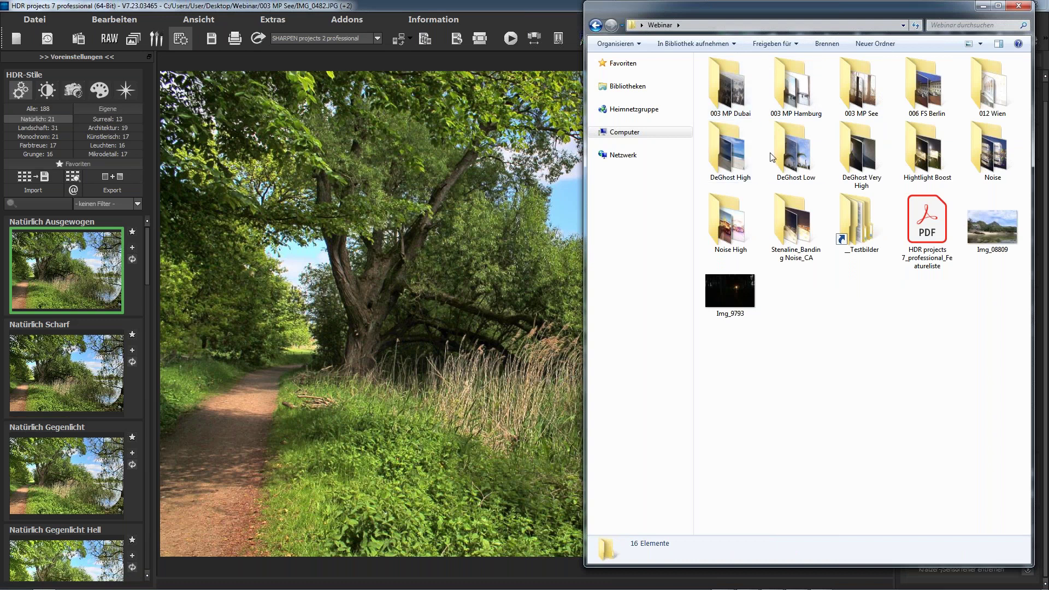
double_click(997, 160)
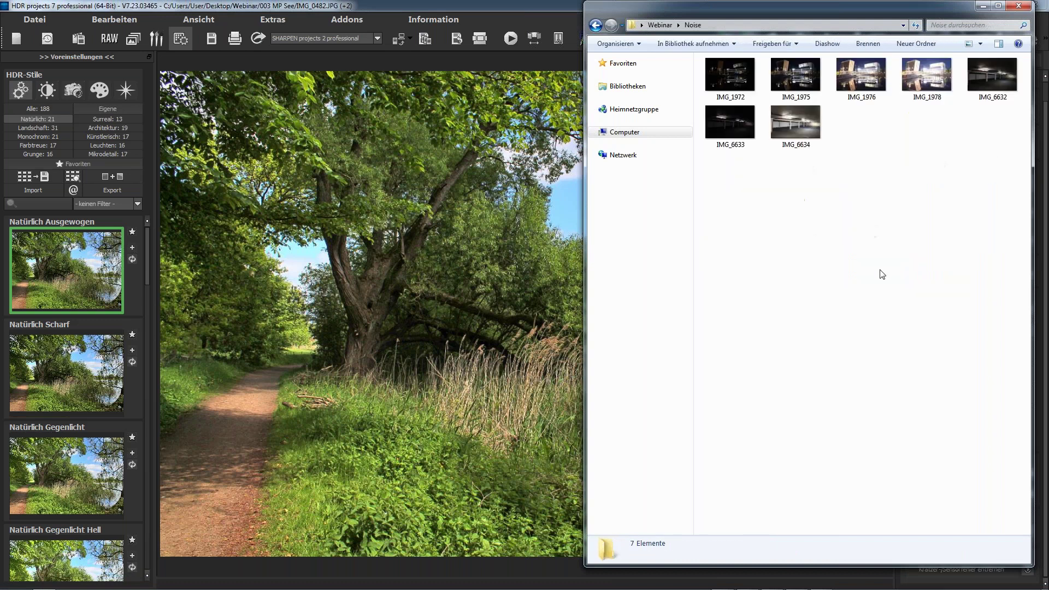
left_click(752, 85)
left_click(887, 229)
scroll(804, 312, "up", 3)
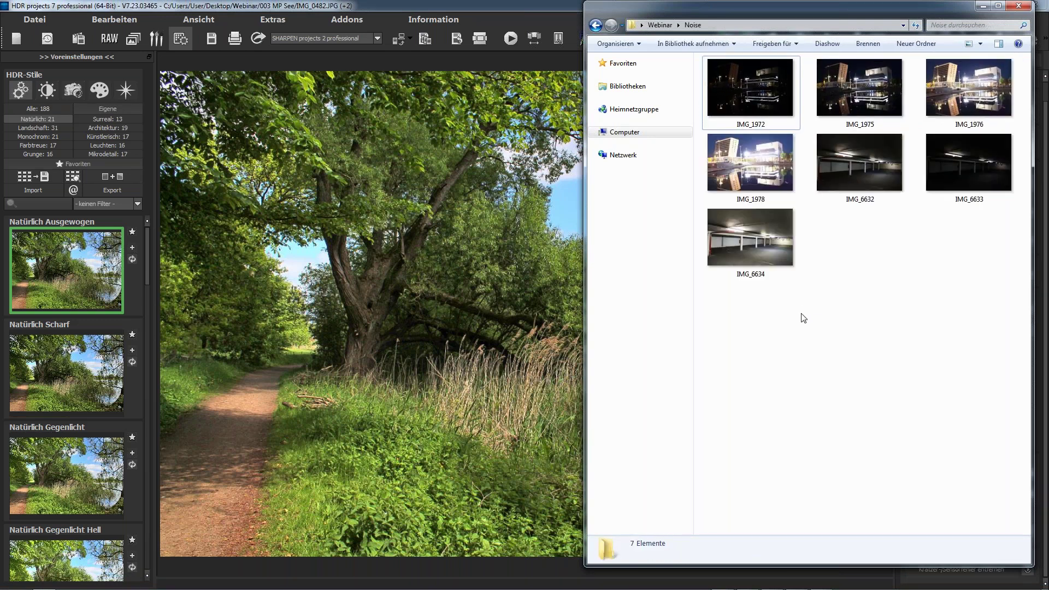
scroll(801, 334, "up", 3)
Load the night exposures IMG_1972, IMG_1975, IMG_1976 and IMG_1978 and merge them into an HDR image.
left_click(803, 109)
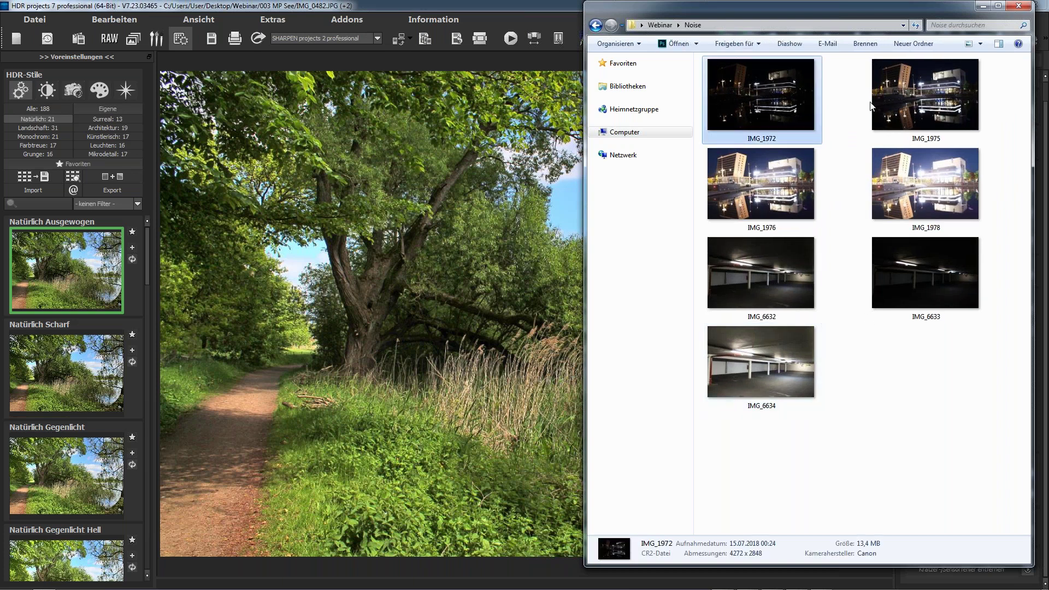
key("Right")
key("Right")
key("Right")
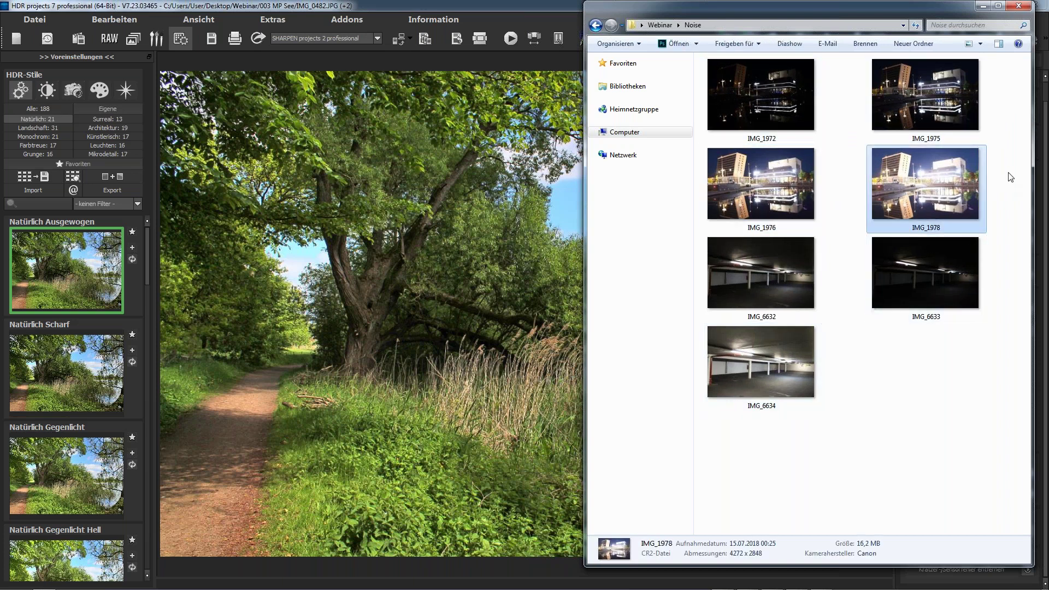
left_click_drag(1008, 60, 754, 229)
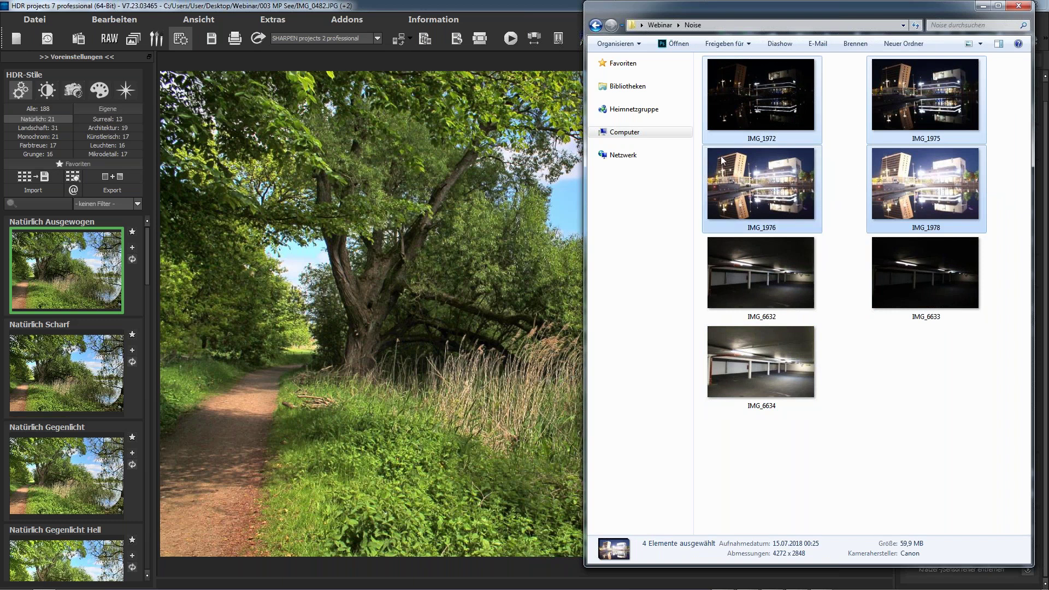
mouse_move(722, 160)
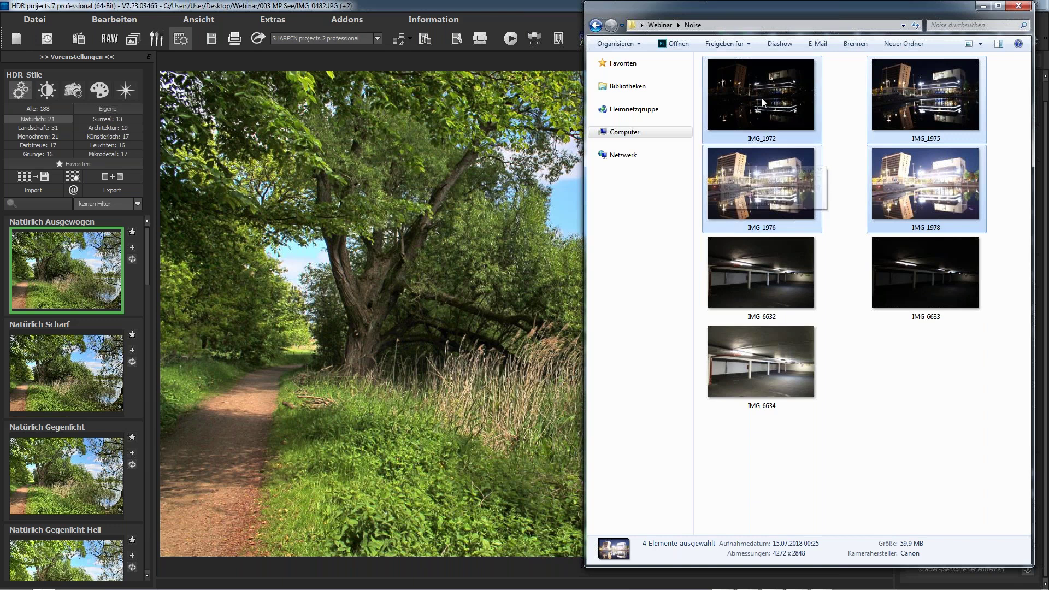
left_click(481, 272)
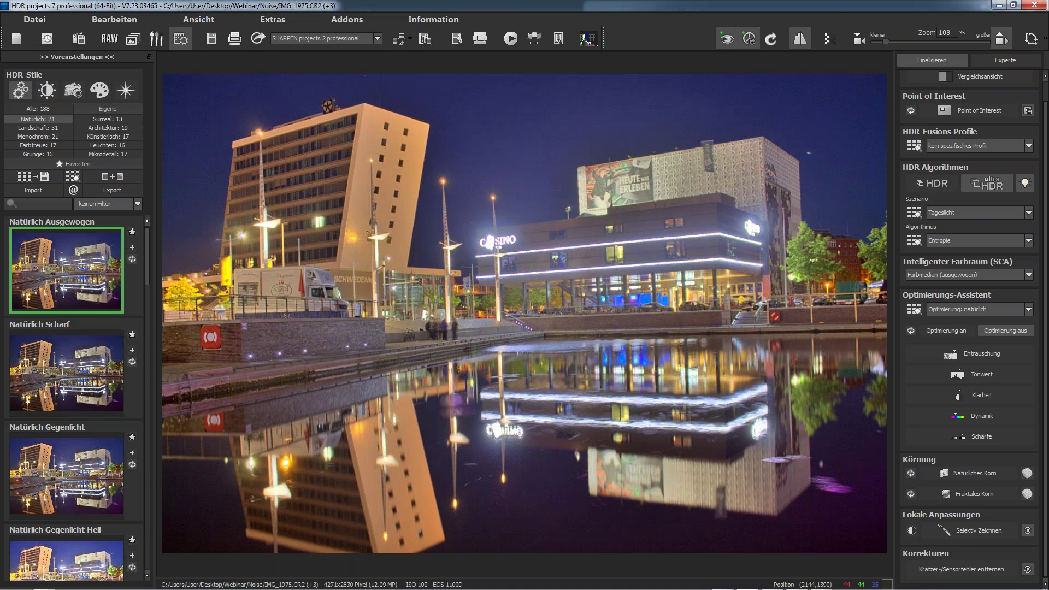
Examine the night series from the darkest to the brighter exposures in the Bildsequenz-Player.
left_click(507, 43)
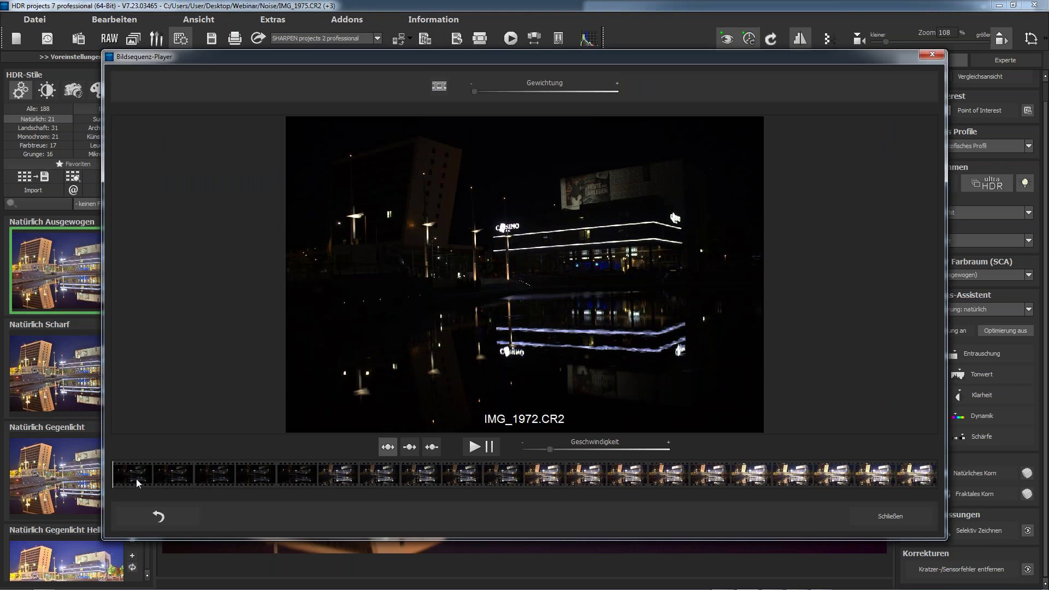
left_click_drag(114, 472, 170, 477)
left_click_drag(170, 478, 394, 478)
left_click_drag(529, 481, 594, 483)
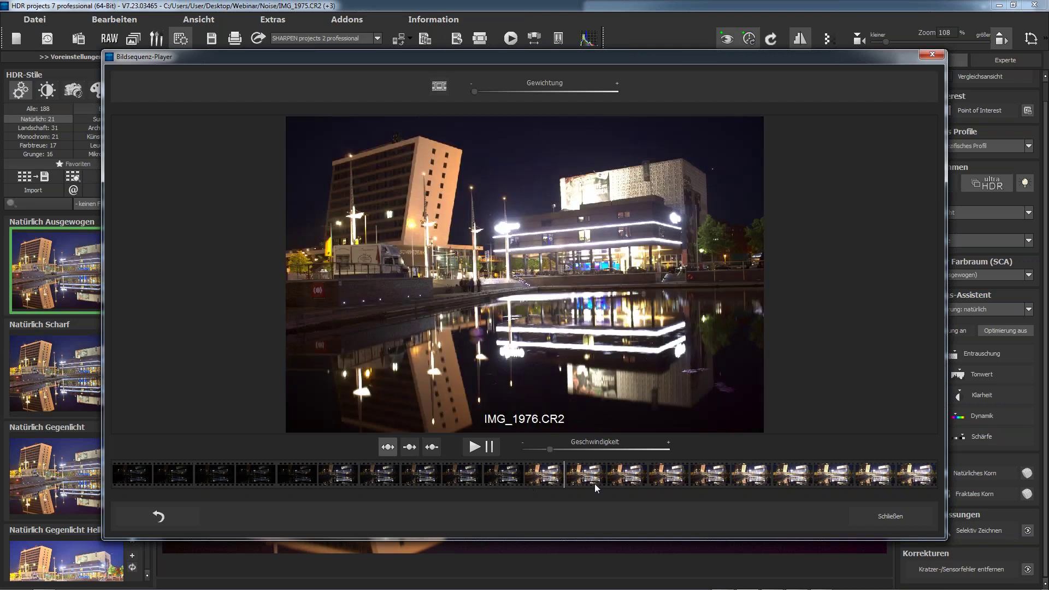
left_click_drag(681, 485, 808, 488)
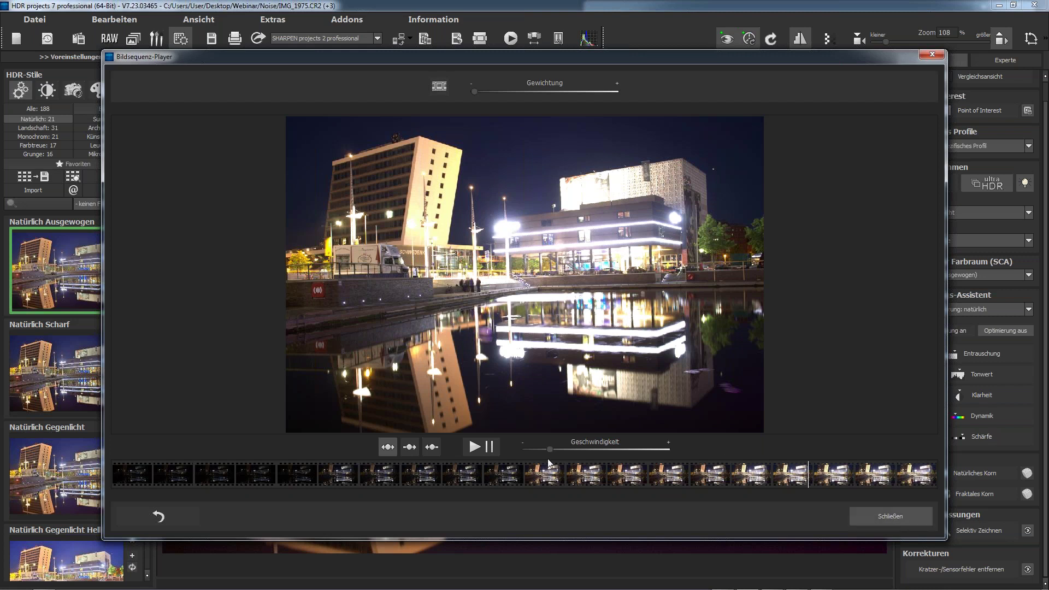
key("Escape")
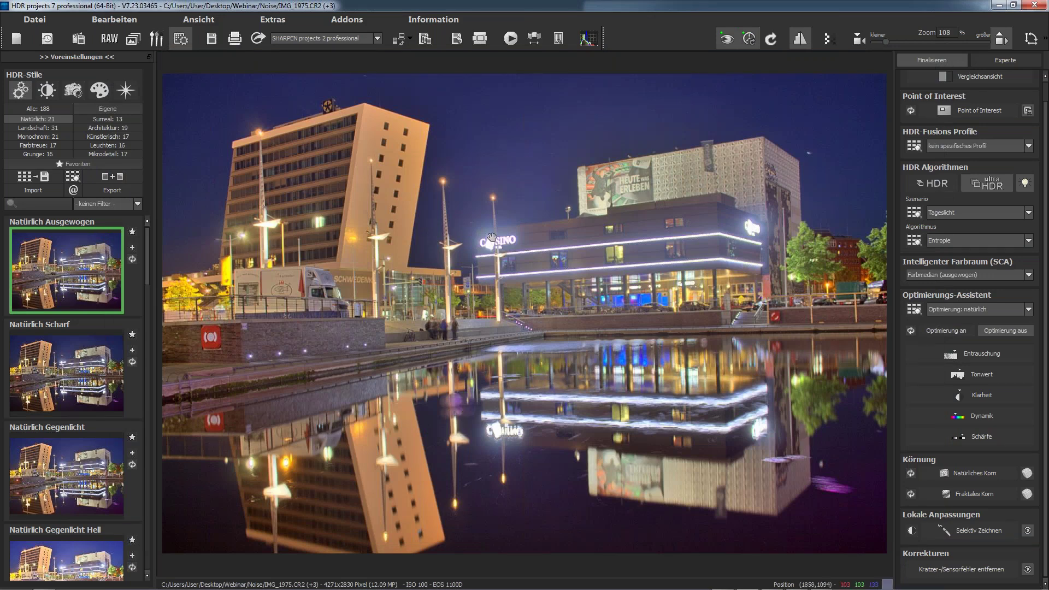
Inspect the casino sign enlarged and check the series once more in the Bildsequenz-Player.
scroll(491, 237, "up", 8)
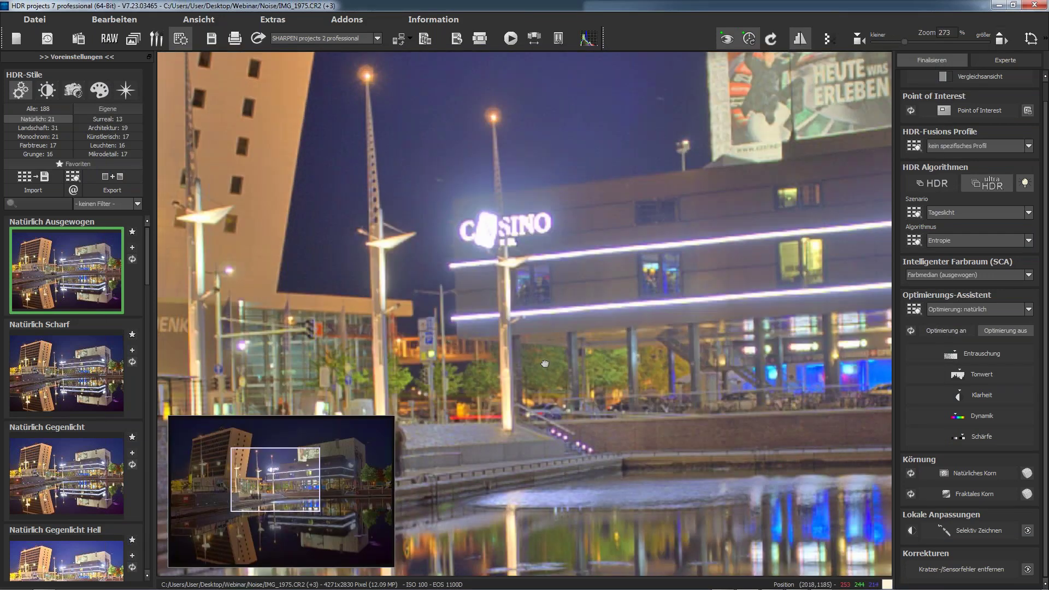
scroll(525, 326, "up", 1)
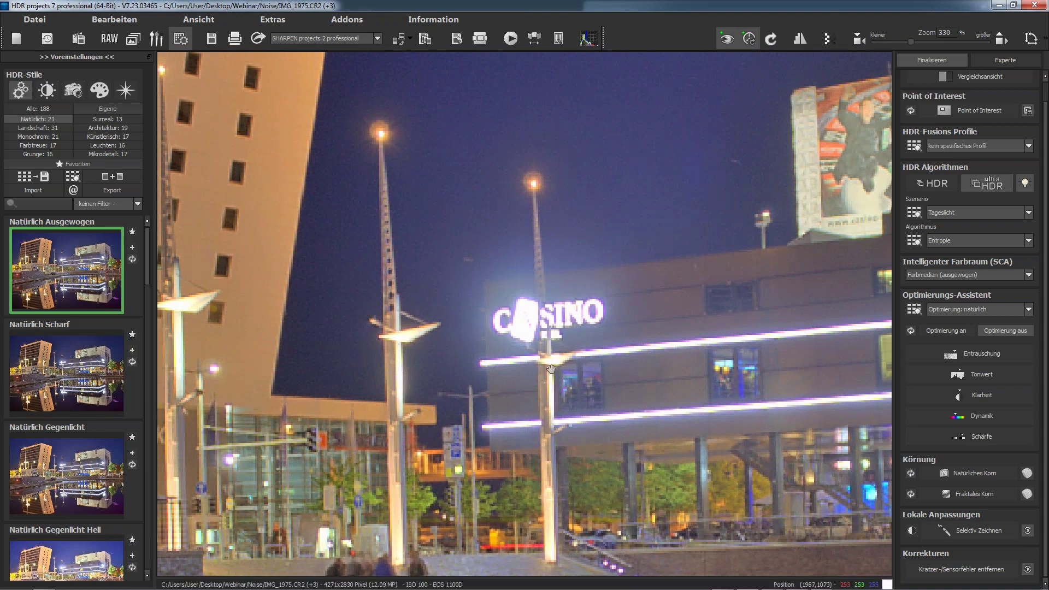
left_click(503, 44)
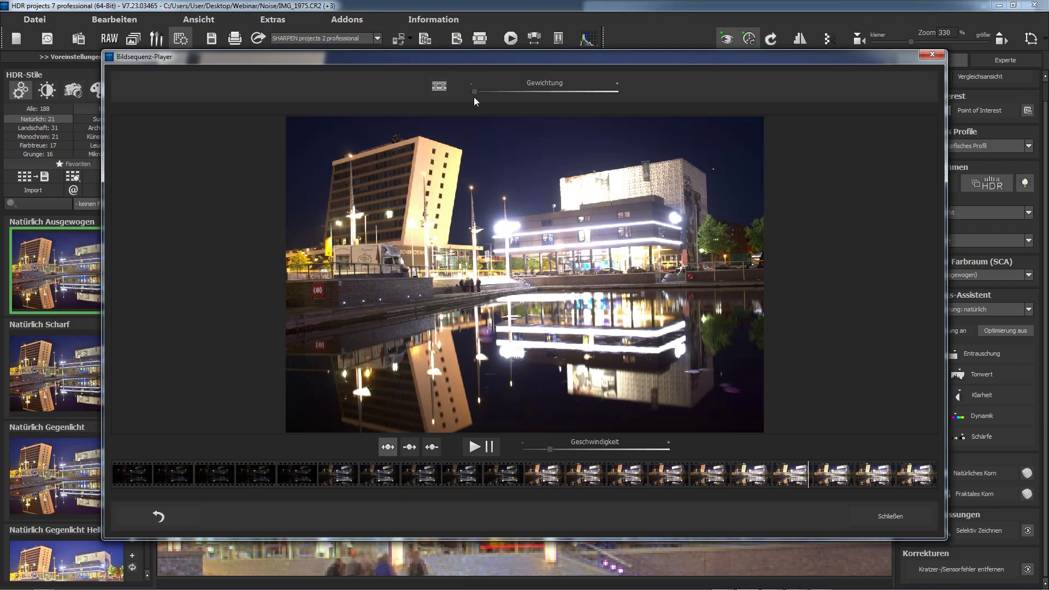
left_click(207, 476)
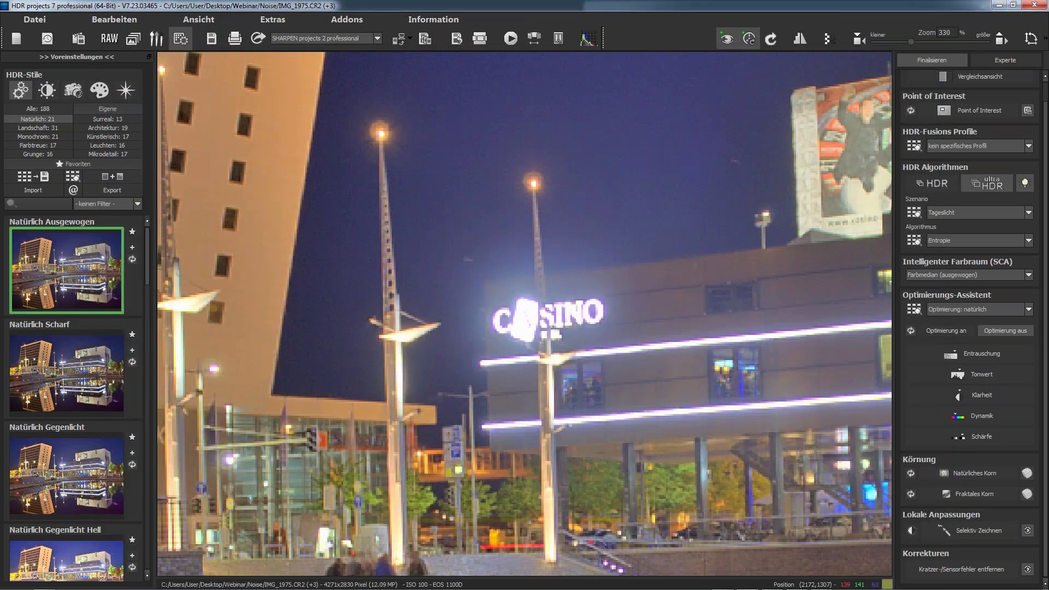
double_click(305, 341)
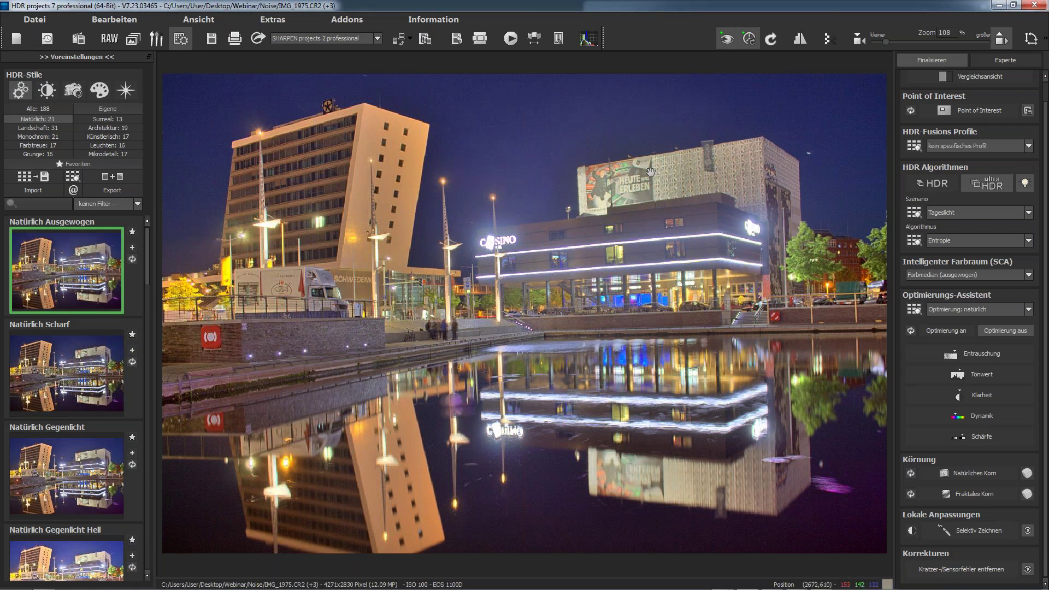
Compare the HDR and ultra HDR algorithms on the night image, ending on ultra HDR with its light-bulb option on.
left_click(930, 183)
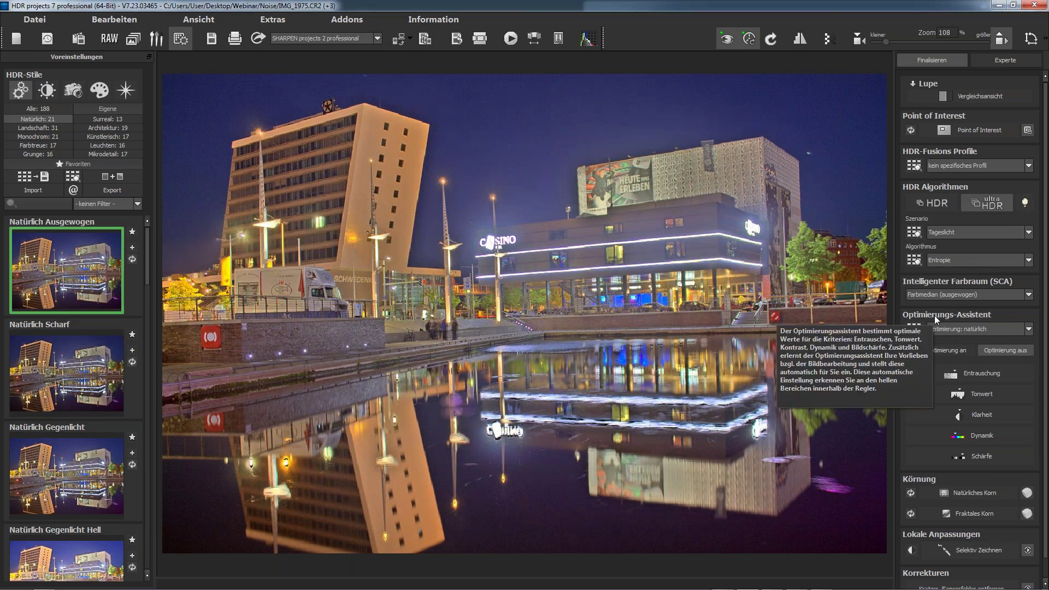
left_click(985, 203)
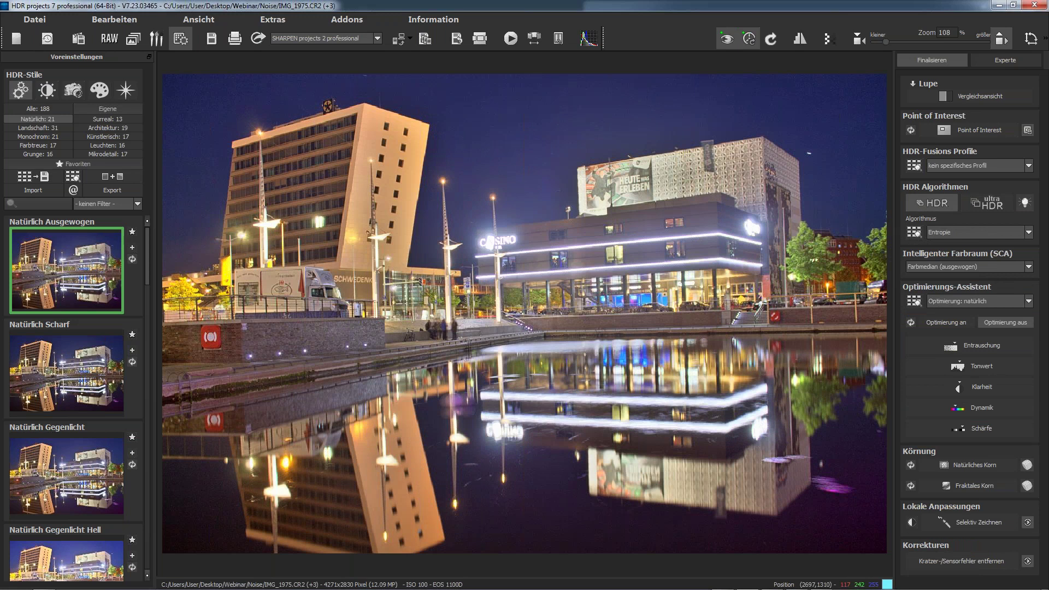
left_click(978, 201)
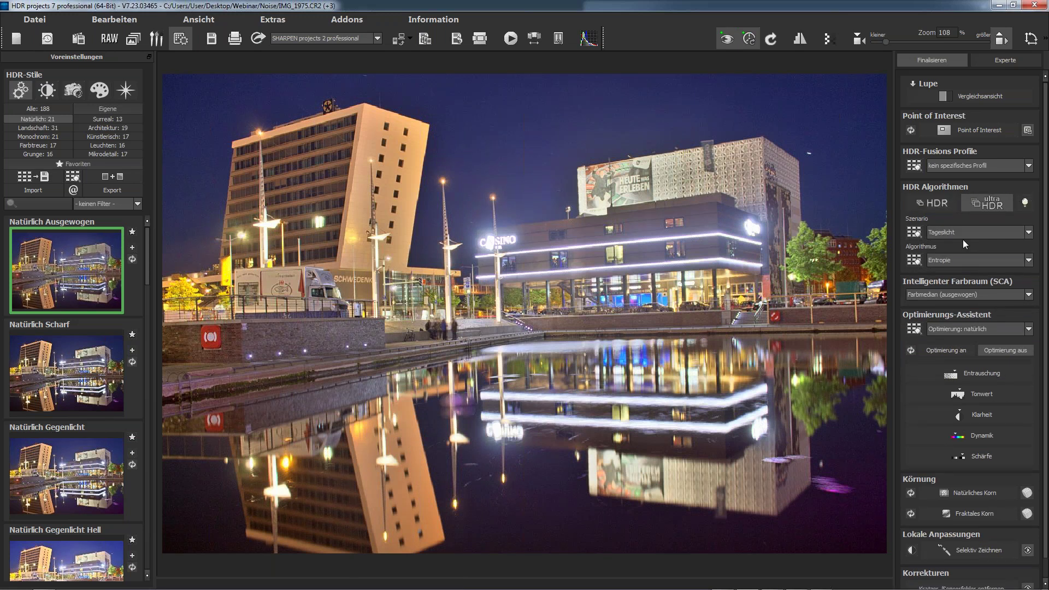
left_click(1024, 204)
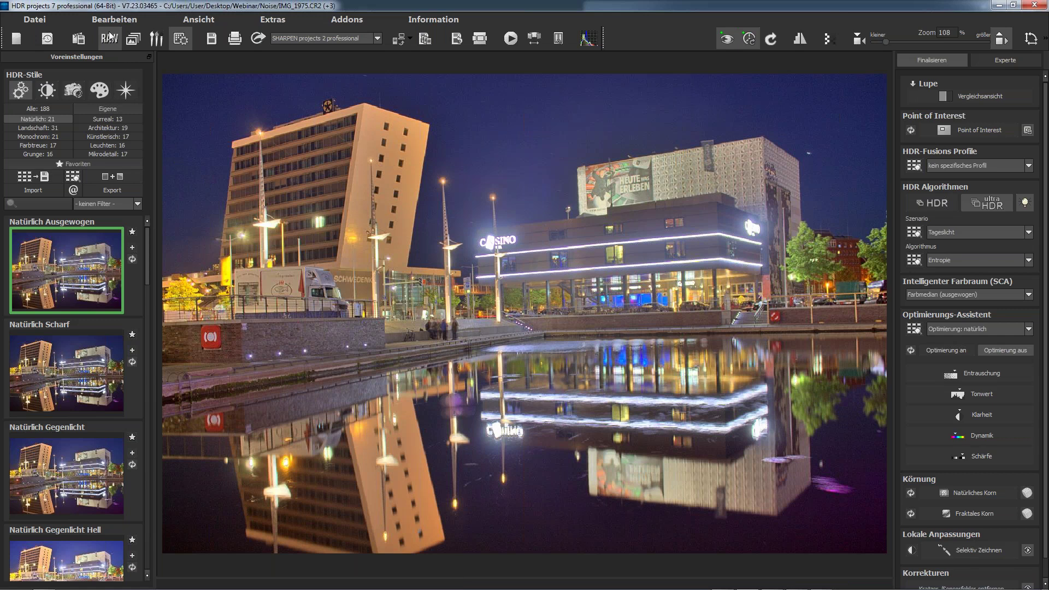
Open the RAW development of the night series and compare the night sky in IMG_1978 and IMG_1975 enlarged.
left_click(109, 40)
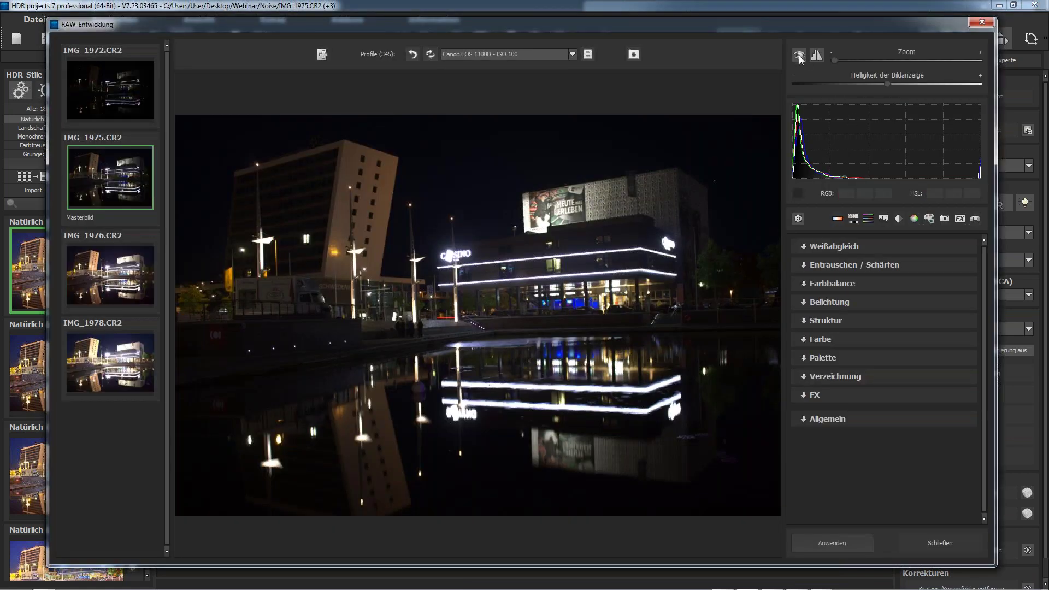
scroll(463, 183, "up", 10)
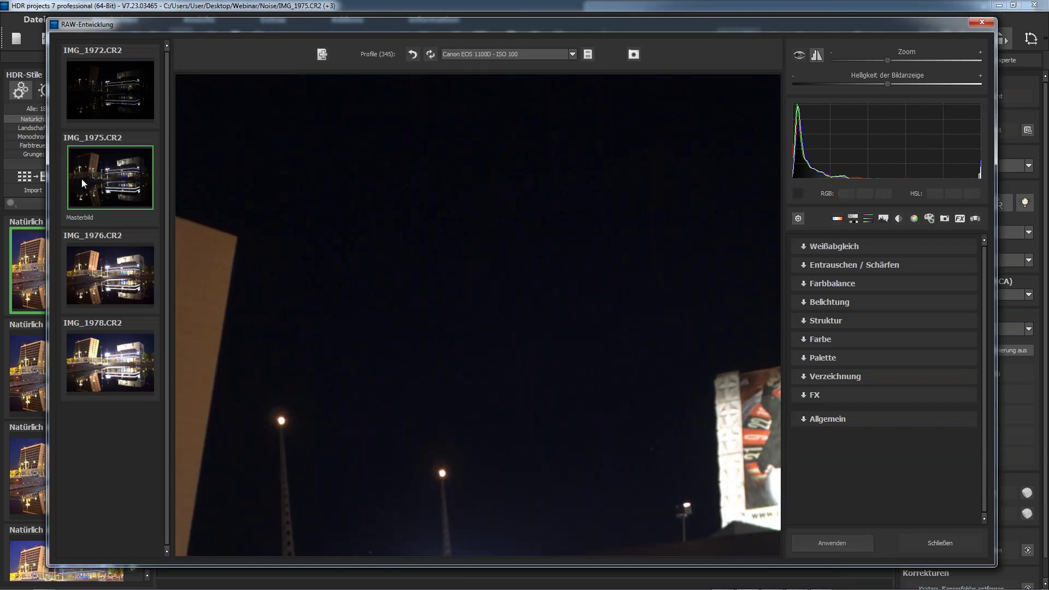
left_click(110, 346)
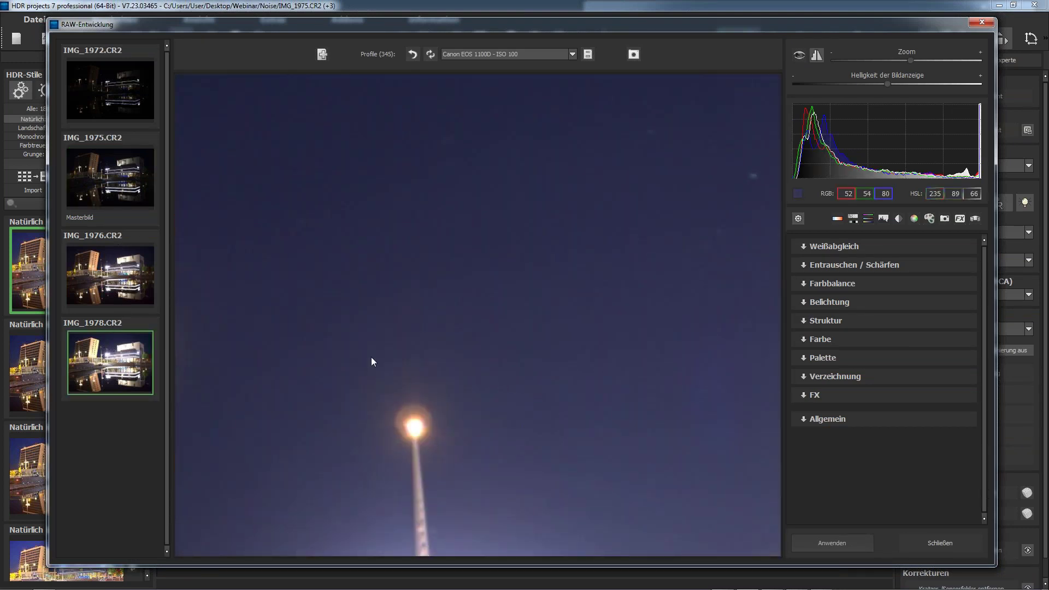
left_click(108, 194)
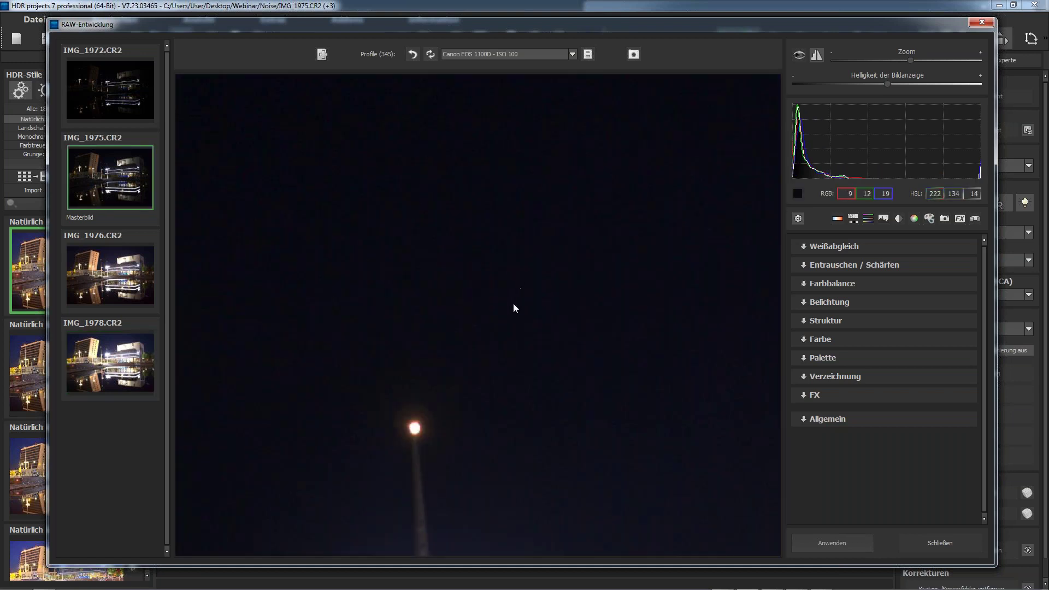
scroll(513, 303, "up", 3)
left_click_drag(536, 303, 535, 245)
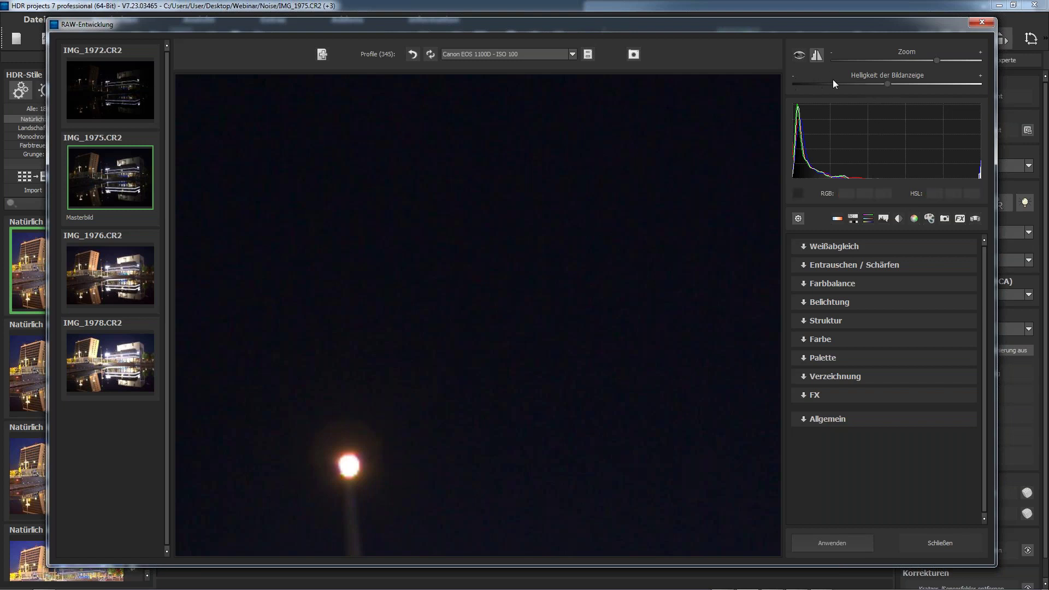
Raise the display brightness (Helligkeit der Bildanzeige) and compare the sky noise across all four exposures, ending on IMG_1975.
mouse_move(858, 87)
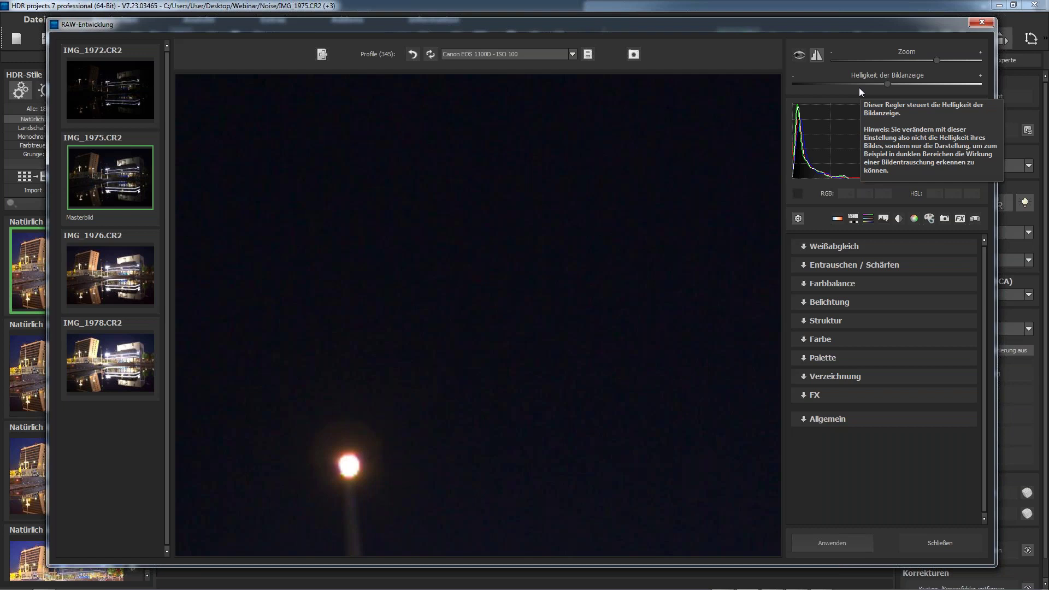
left_click_drag(900, 84, 950, 83)
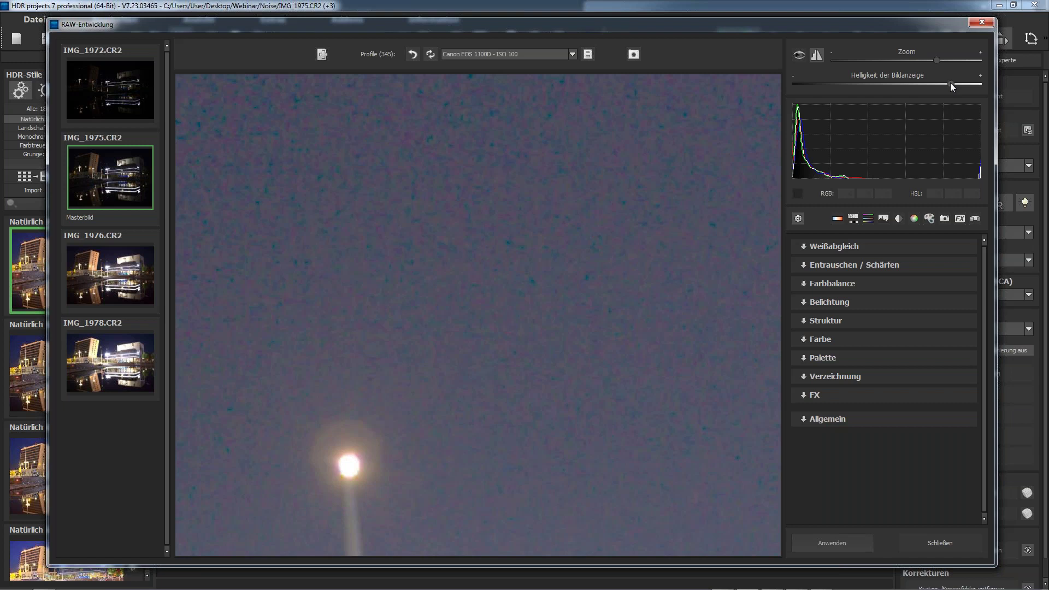
left_click(118, 273)
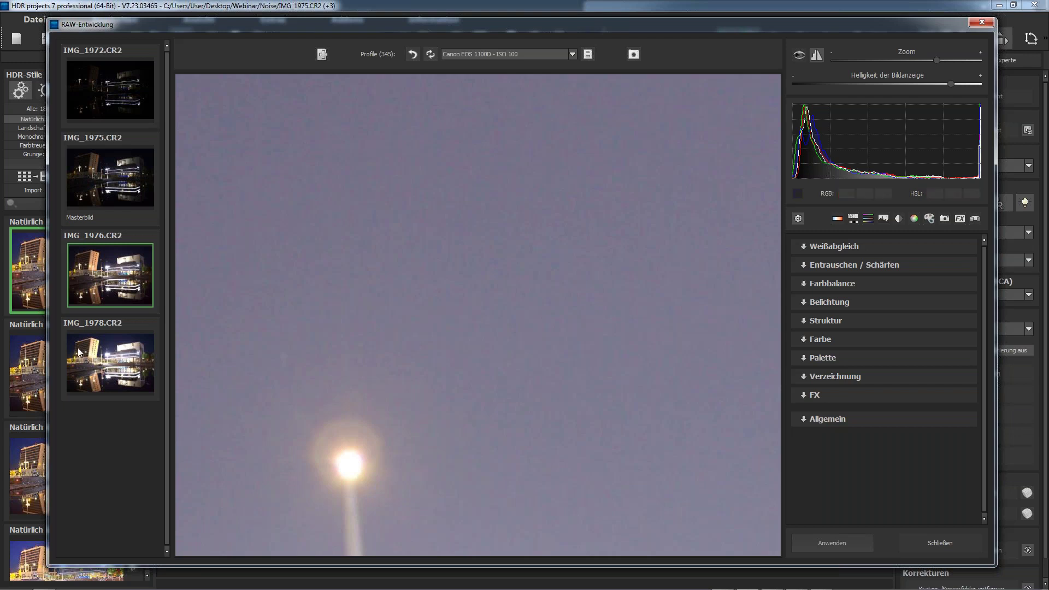
left_click(136, 362)
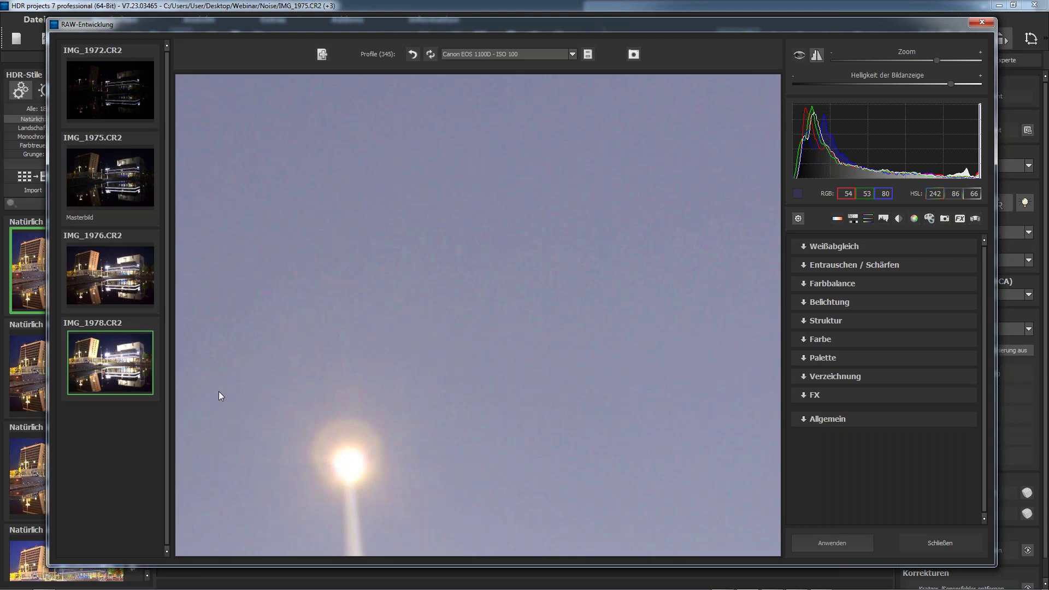
key("Up")
key("Up")
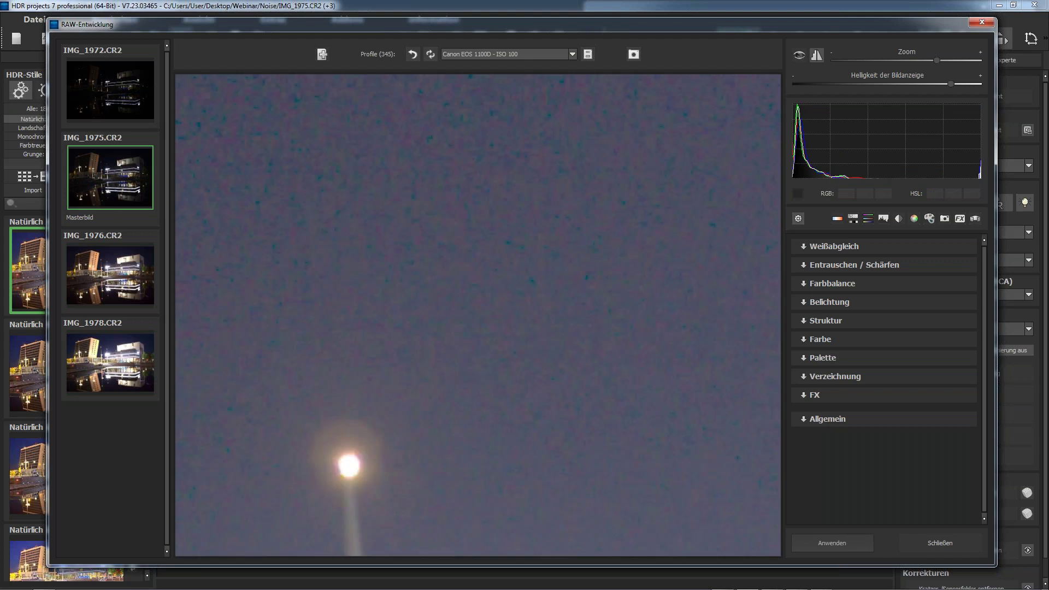
key("Up")
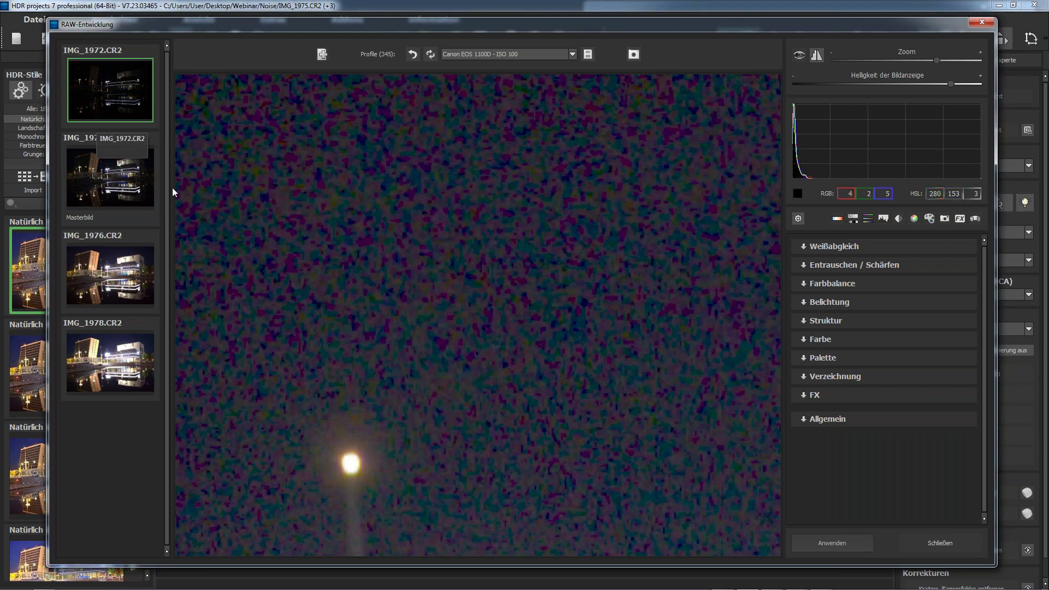
left_click(145, 183)
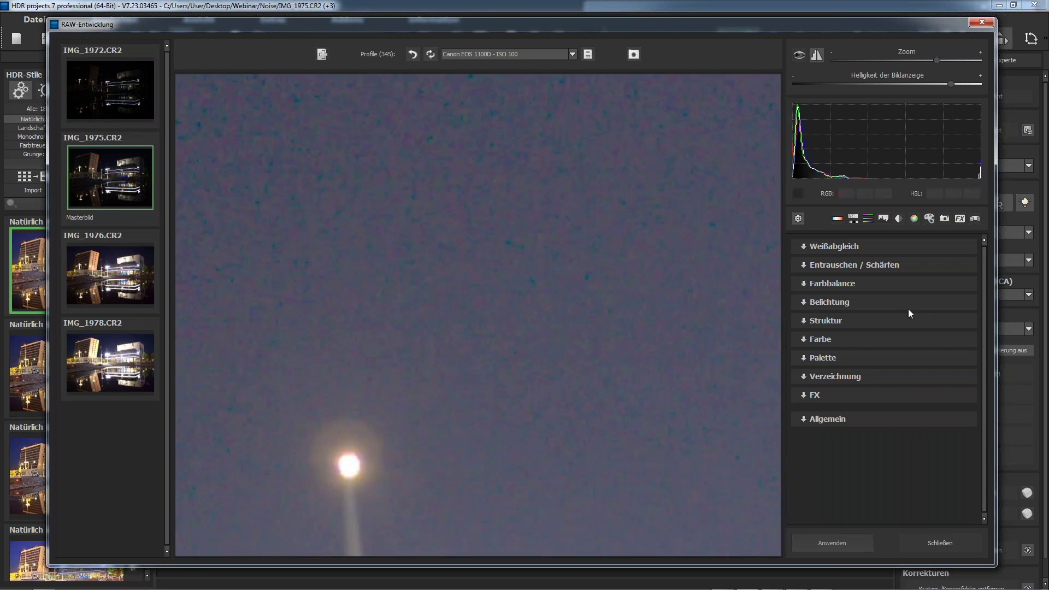
Try denoising IMG_1975 with Entrauschen 59 ‰ and Farbwolken 48 %, restore the normal display brightness and leave the RAW development.
left_click(828, 264)
scroll(983, 276, "down", 3)
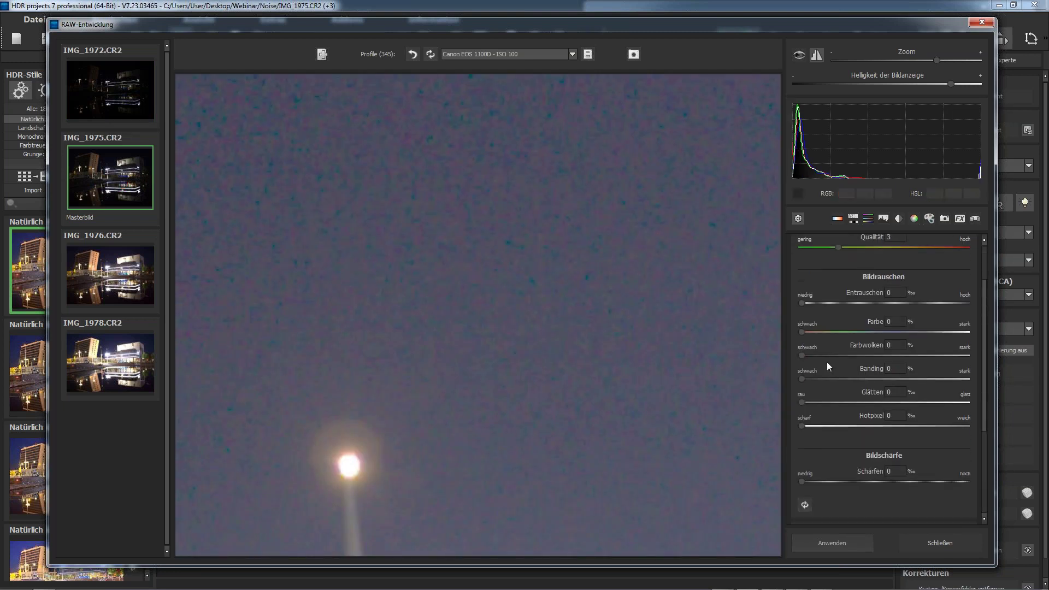
left_click_drag(801, 303, 811, 303)
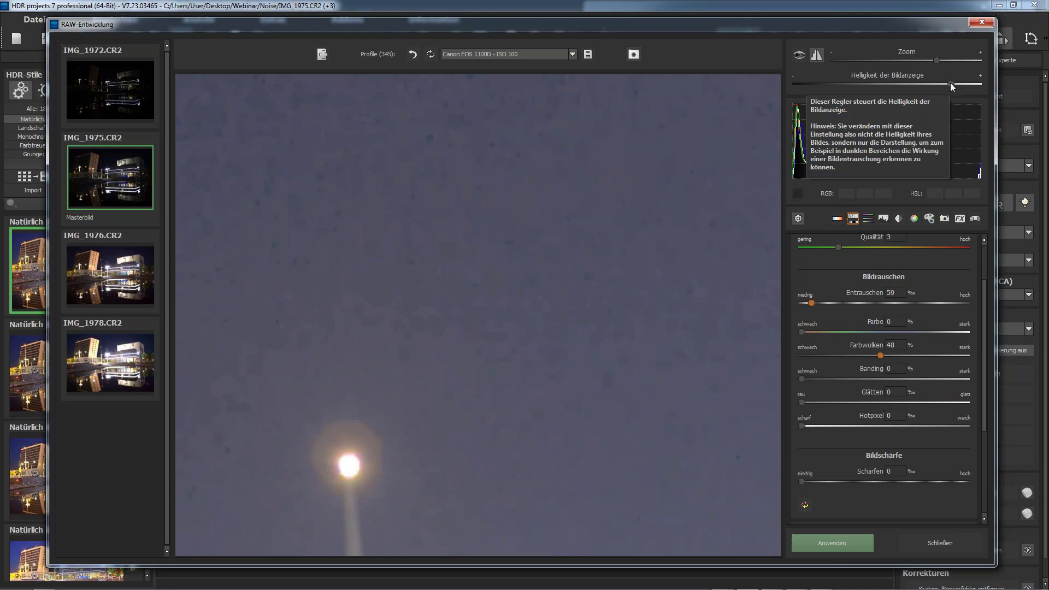
left_click_drag(951, 85, 887, 84)
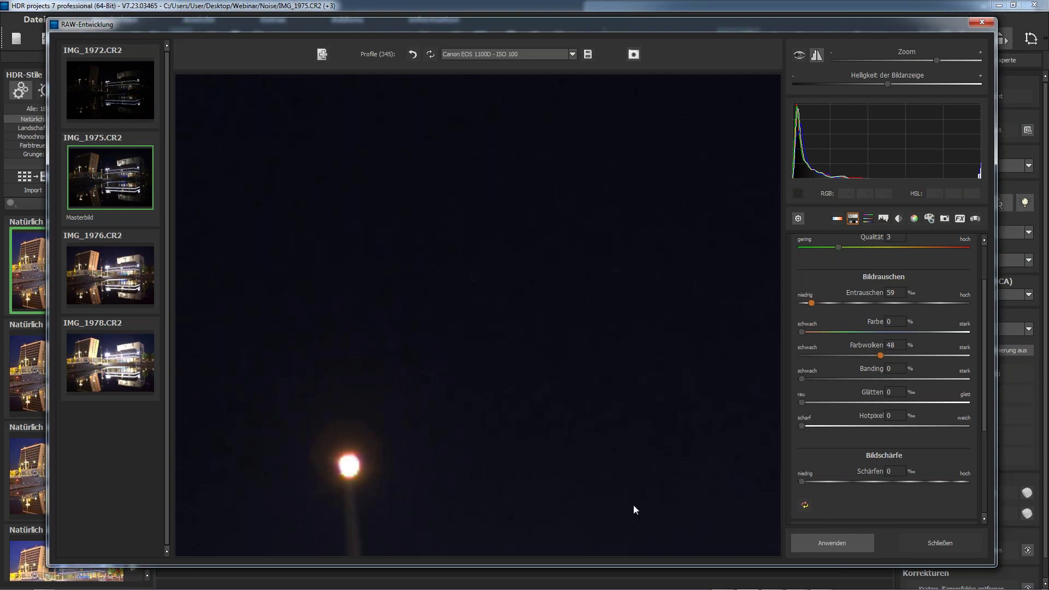
left_click(607, 311)
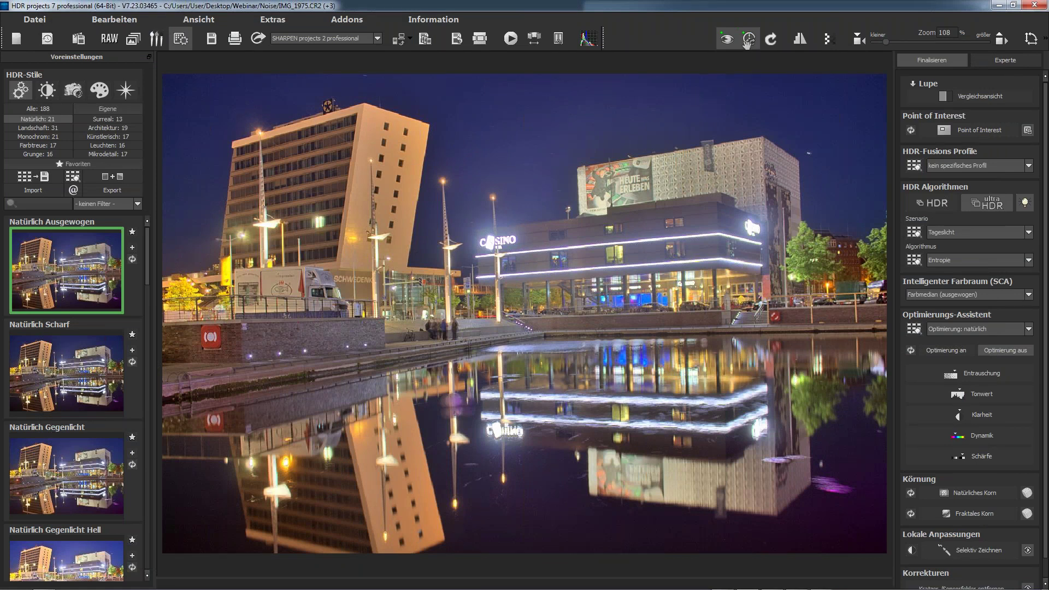
Inspect the casino billboard and the adjoining sky of the HDR image enlarged, ending on the full image.
left_click(565, 225)
left_click_drag(565, 225, 435, 383)
scroll(435, 383, "up", 5)
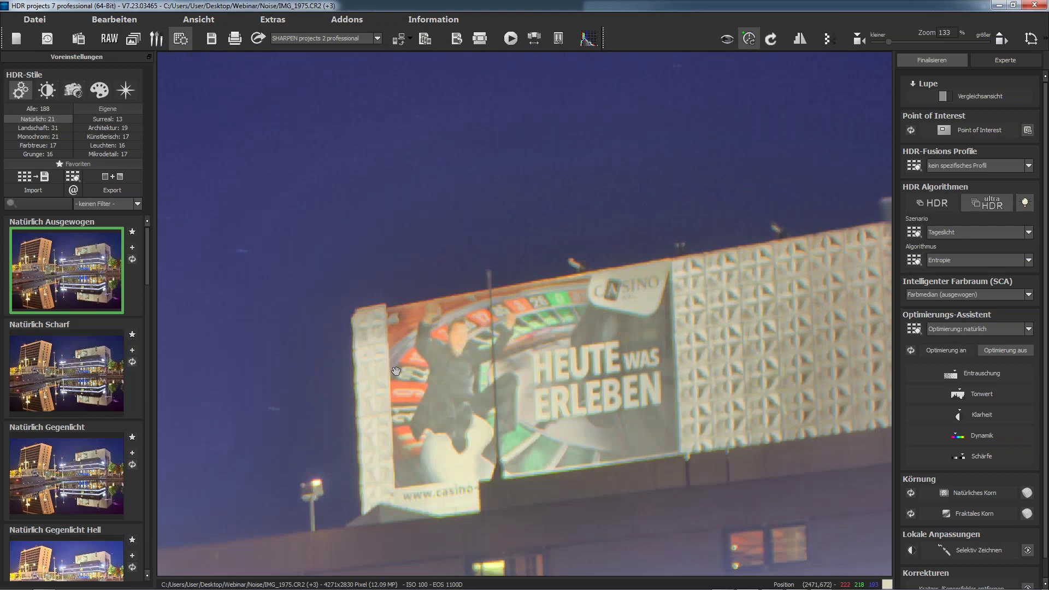
scroll(435, 383, "up", 1)
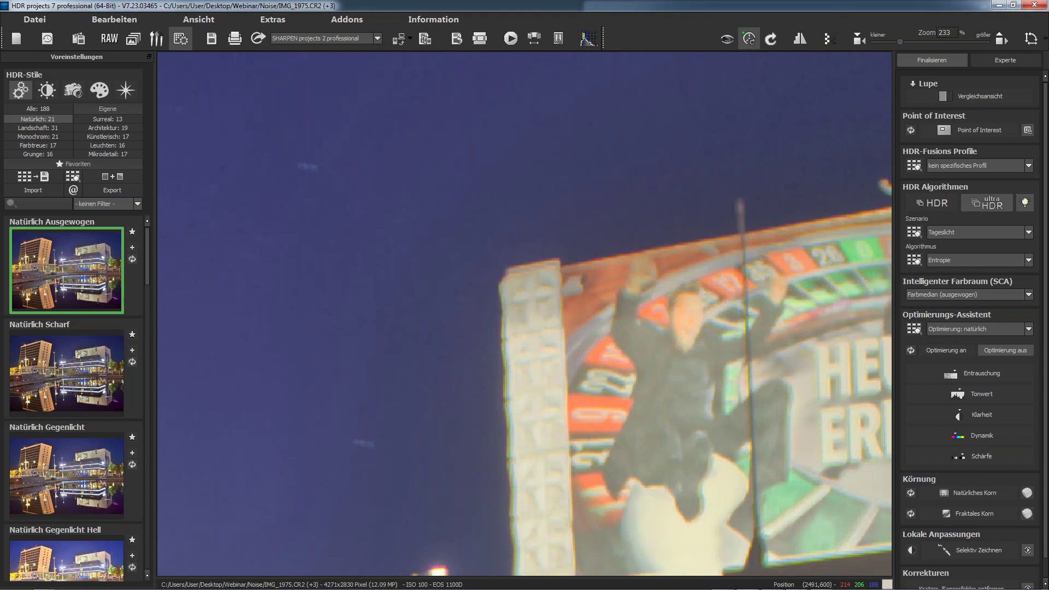
left_click_drag(388, 335, 388, 334)
double_click(388, 335)
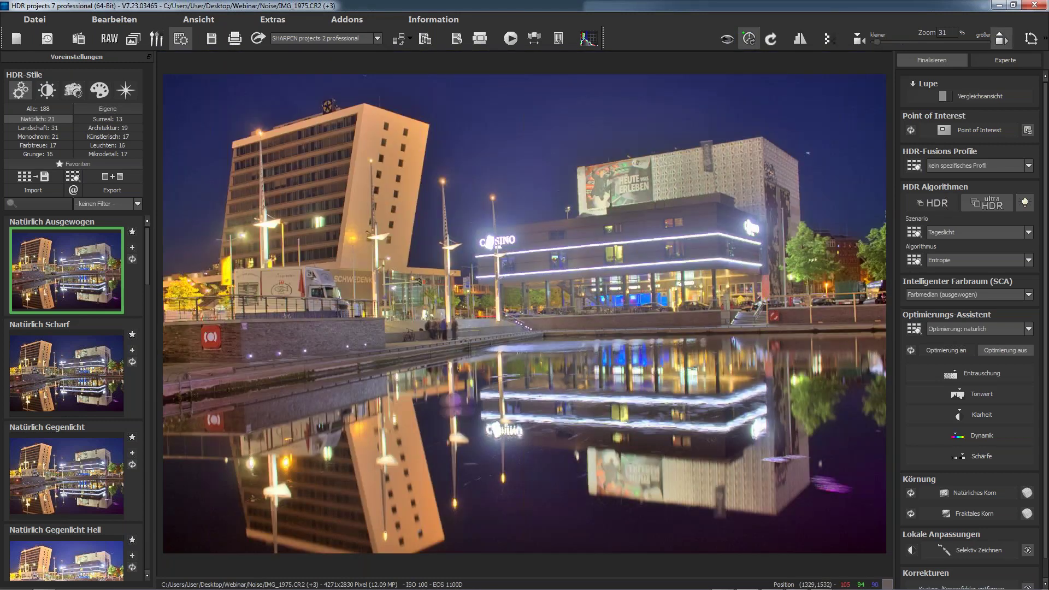
Reopen the RAW development with a brightened display and compare the sky noise in IMG_1975, IMG_1972 and IMG_1976.
left_click(107, 39)
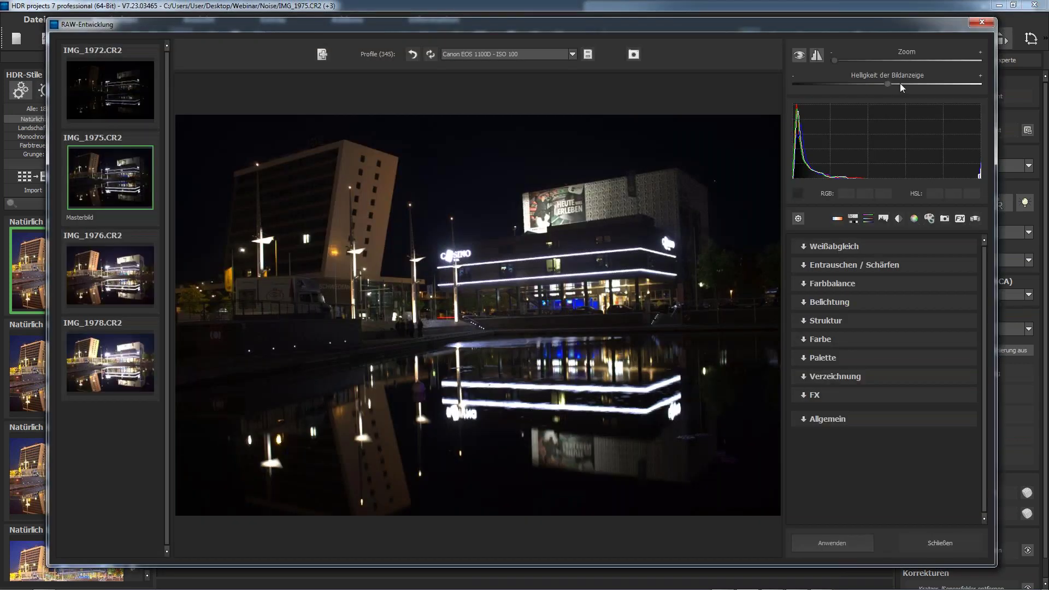
left_click_drag(900, 83, 951, 89)
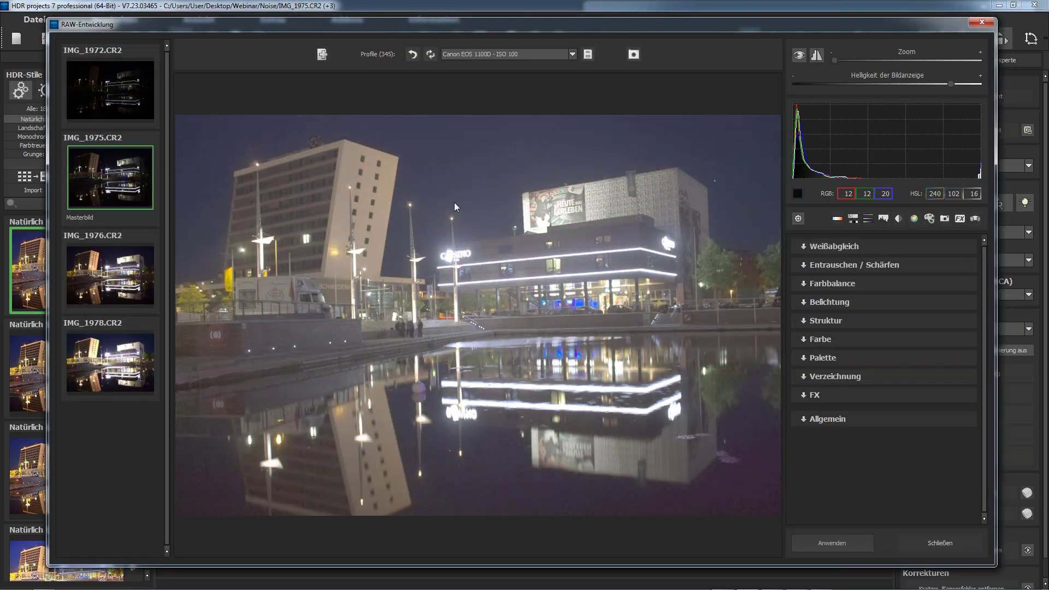
scroll(454, 203, "up", 5)
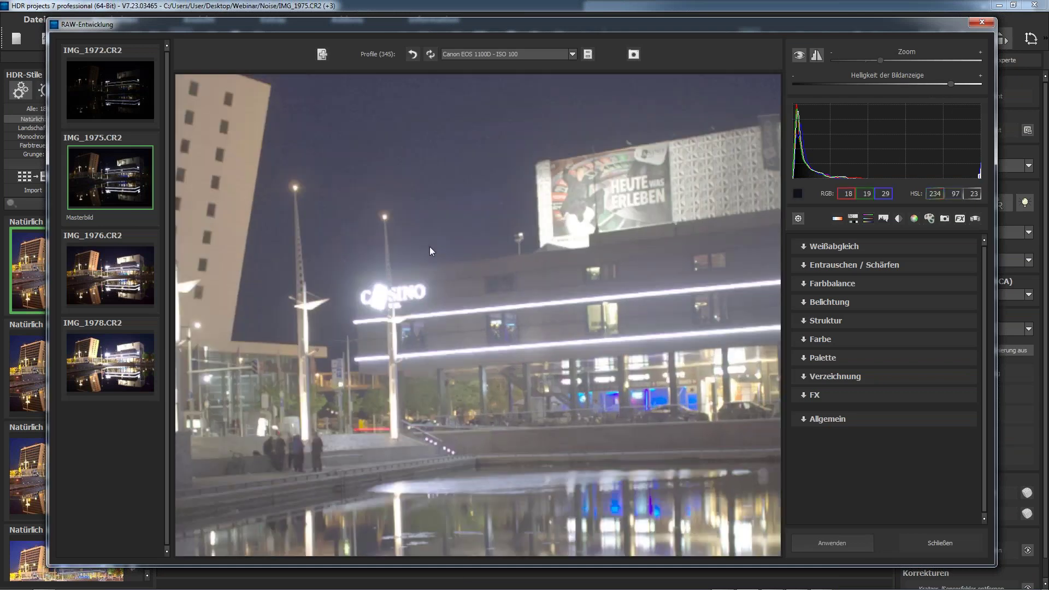
scroll(430, 247, "up", 3)
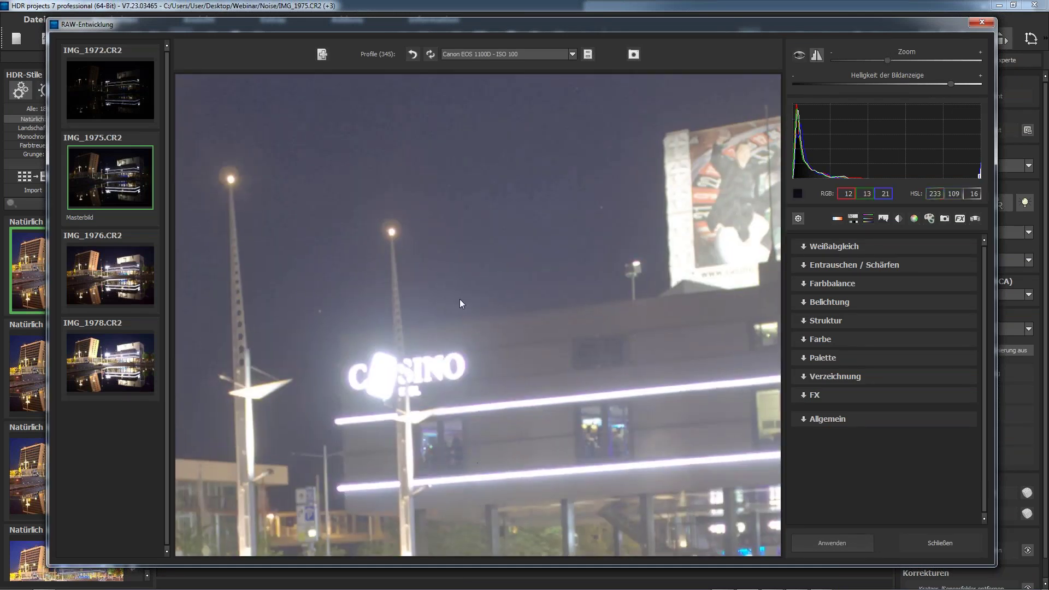
left_click_drag(461, 303, 499, 293)
left_click(96, 101)
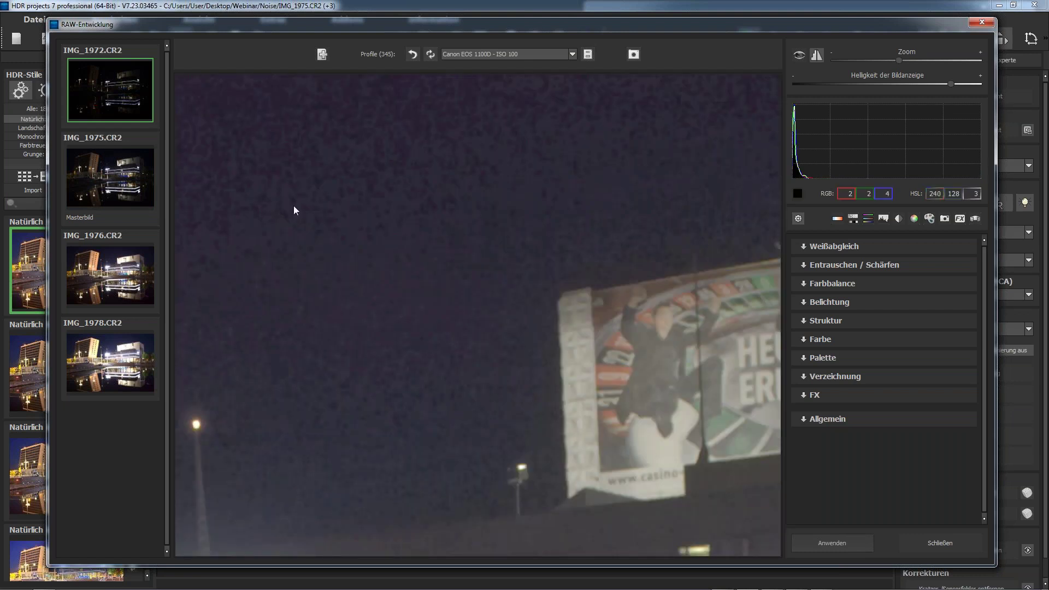
left_click(109, 275)
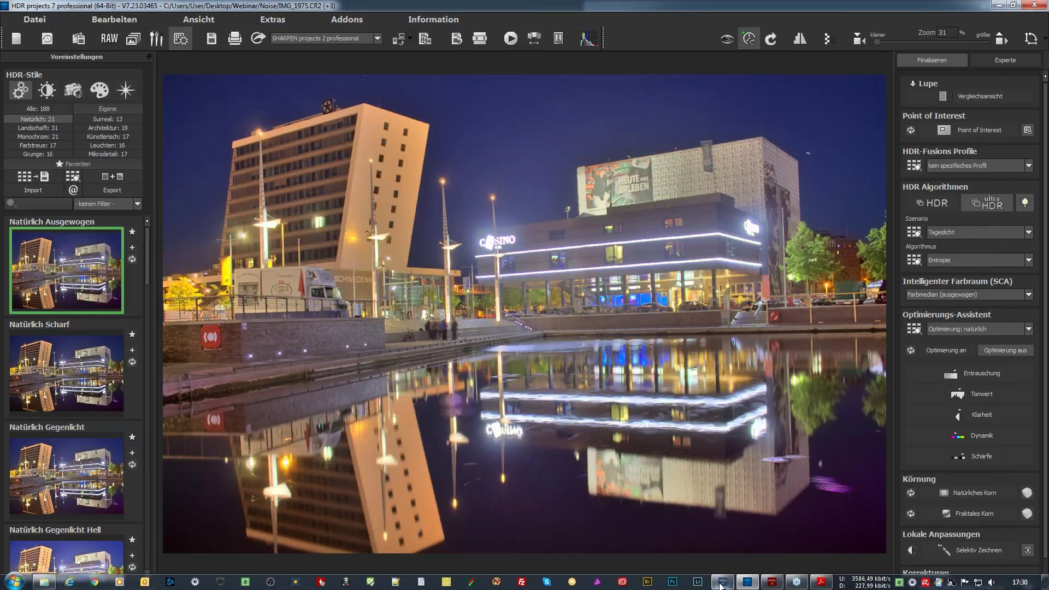
Switch to DENOISE projects 2, close the current project without saving and load IMG_1975 from the Noise folder.
left_click(721, 583)
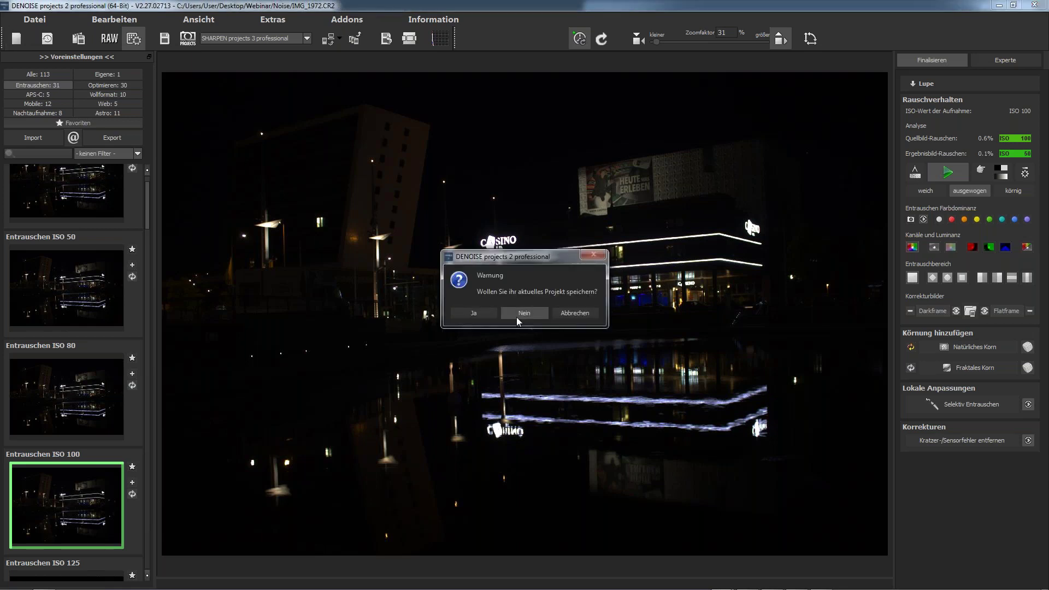
left_click(516, 316)
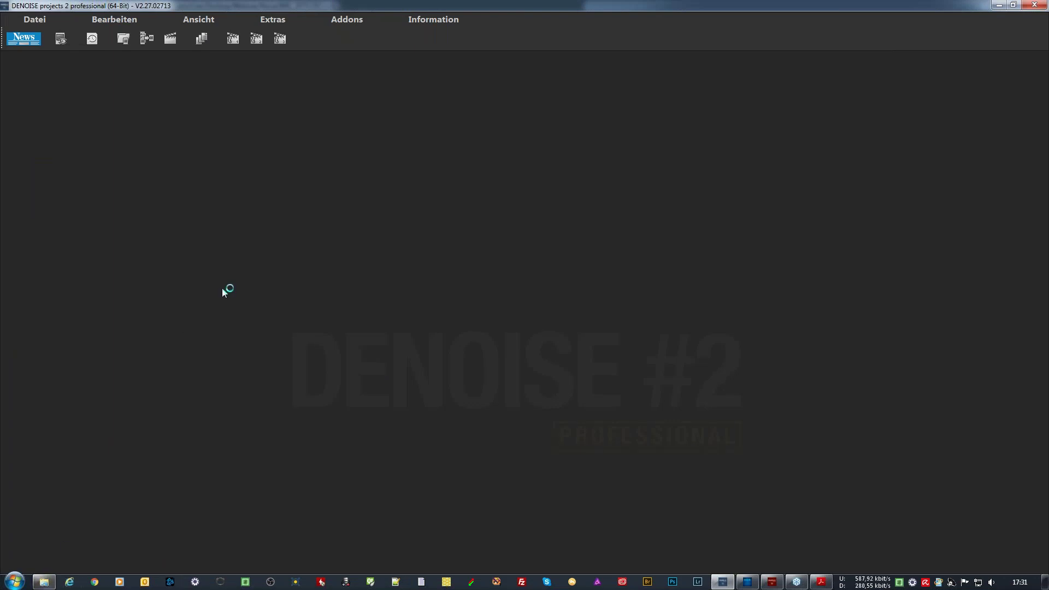
mouse_move(42, 585)
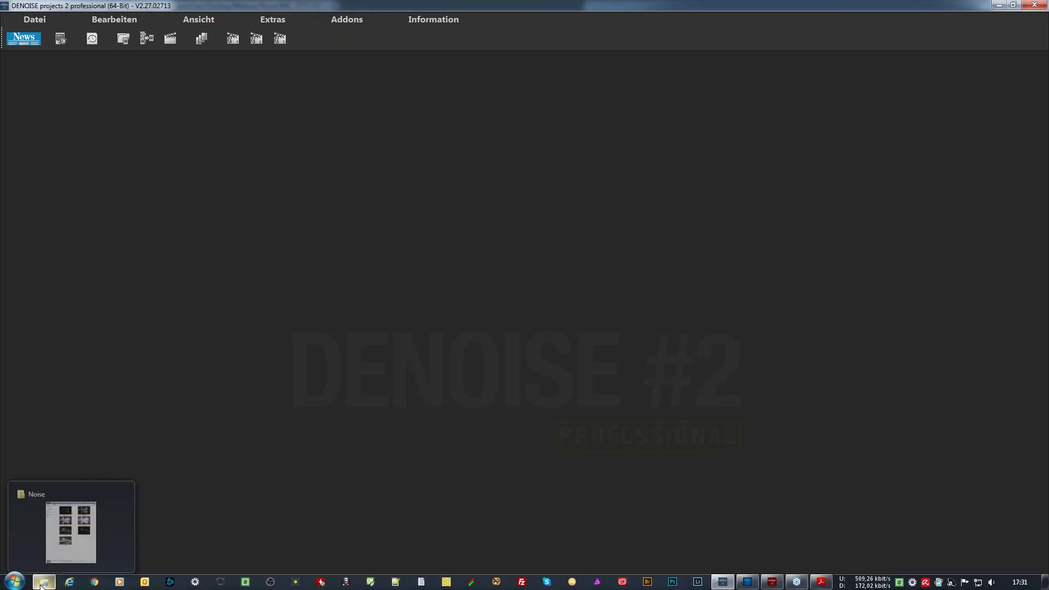
left_click(41, 585)
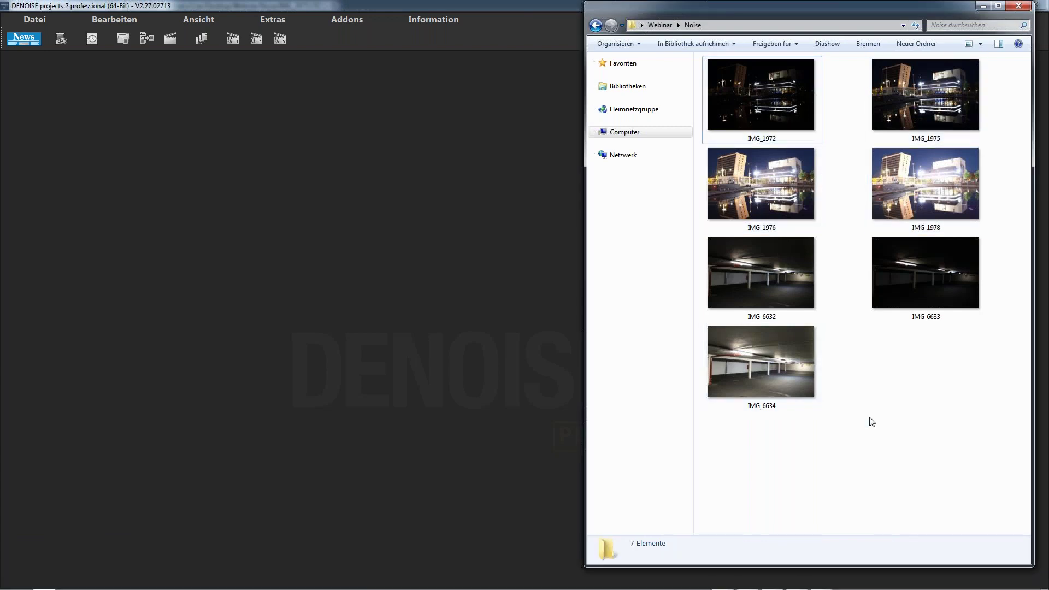
left_click_drag(921, 99, 439, 328)
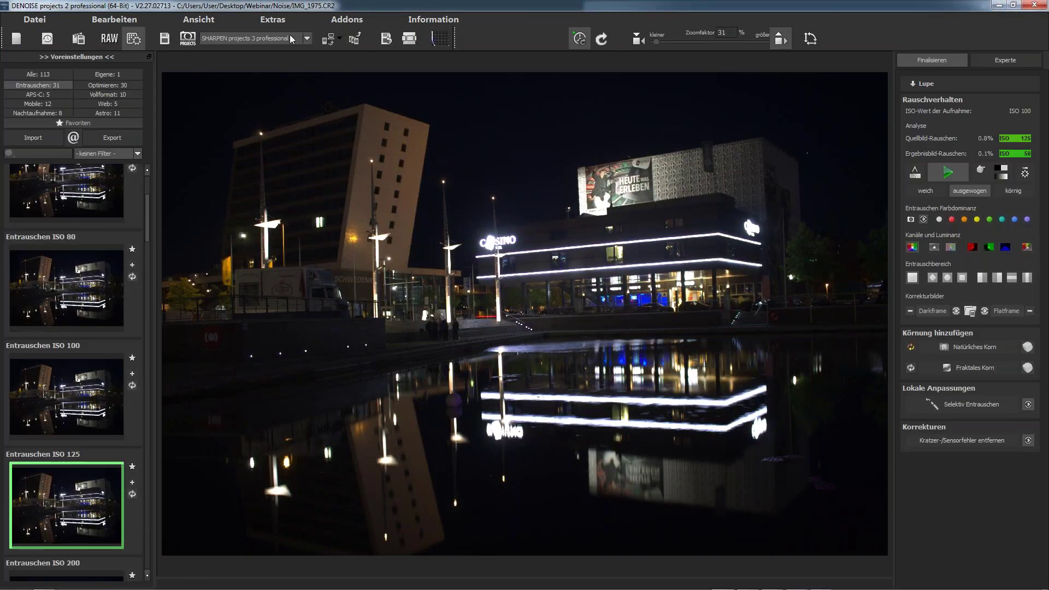
left_click(272, 19)
left_click(291, 110)
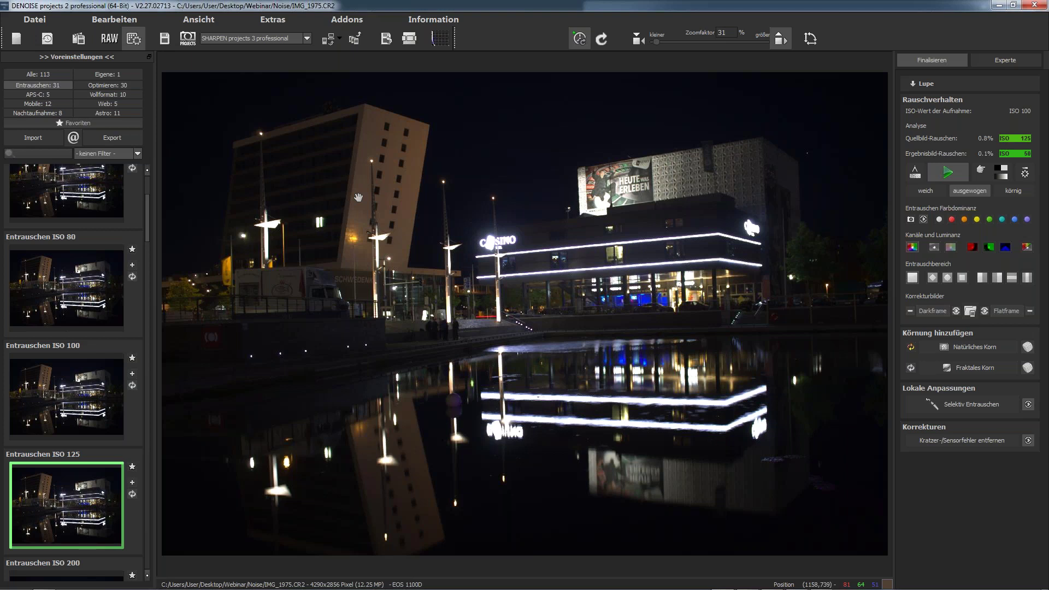
Return to HDR projects 7 and examine the noise of IMG_1972 in the RAW development with the display brightness near maximum.
mouse_move(748, 588)
left_click(747, 587)
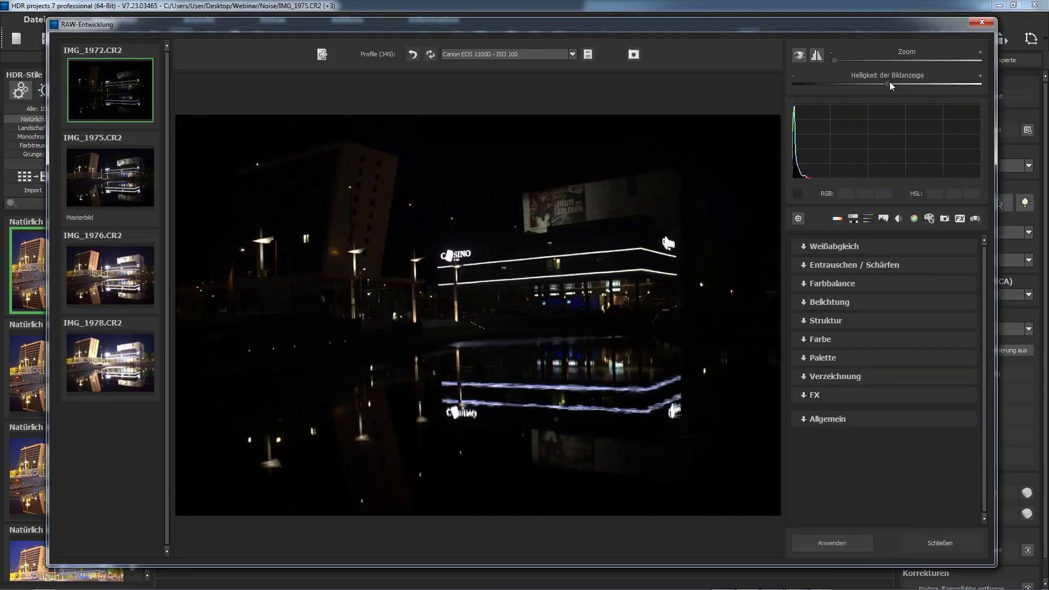
left_click(956, 90)
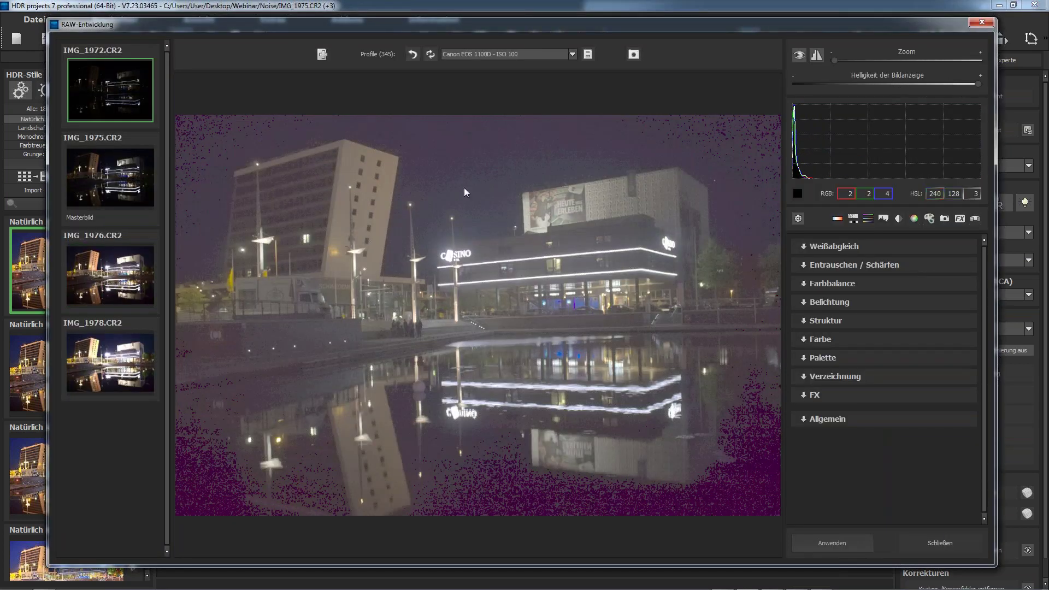
scroll(464, 188, "up", 2)
scroll(470, 198, "up", 1)
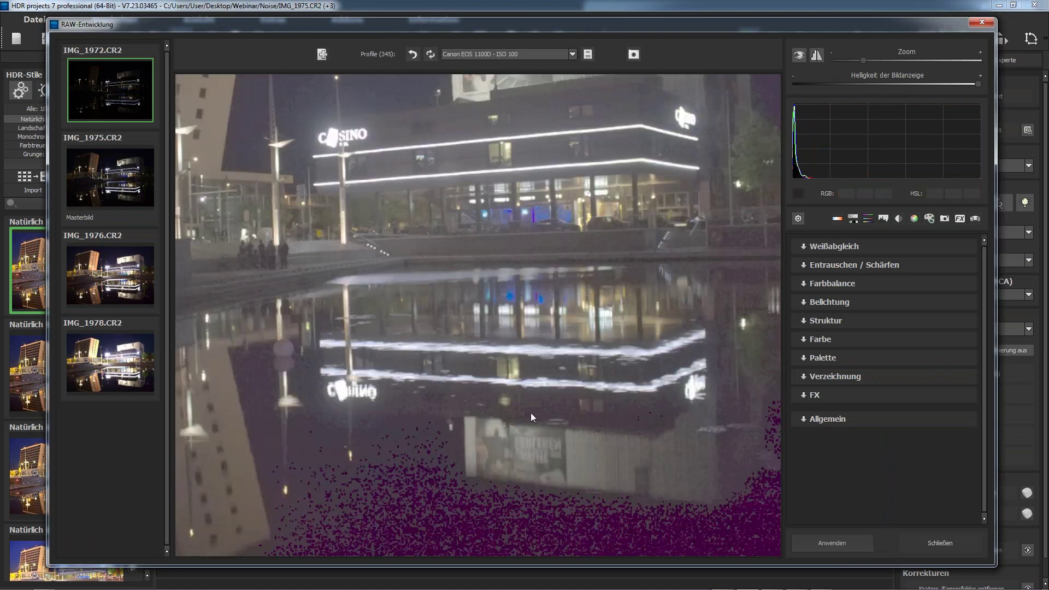
scroll(480, 189, "up", 2)
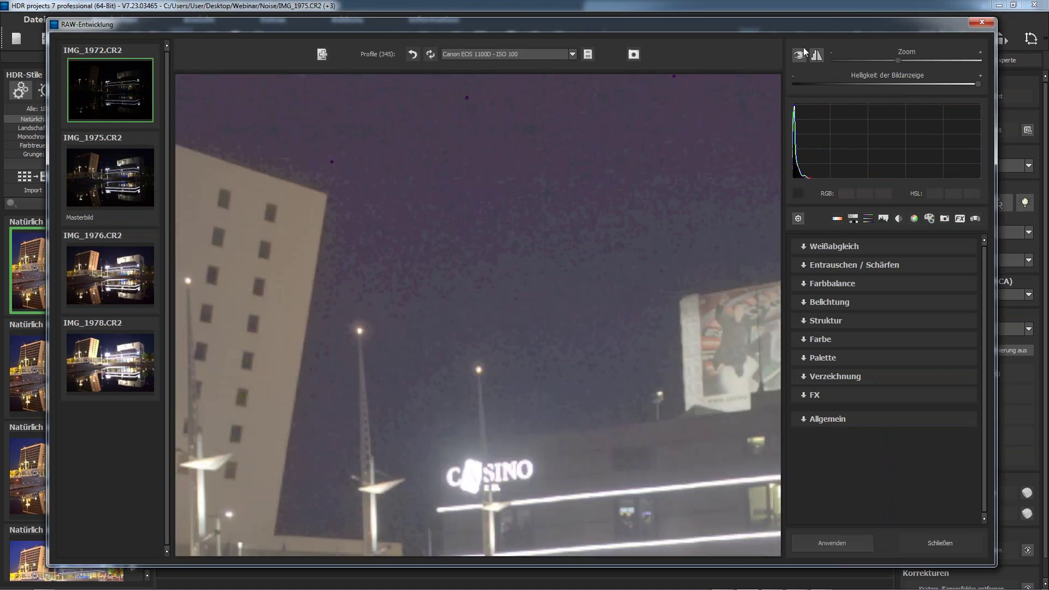
Try denoising IMG_1972 with Entrauschen at 689 ‰ and inspect the effect on the enlarged sky and buildings.
scroll(532, 510, "up", 2)
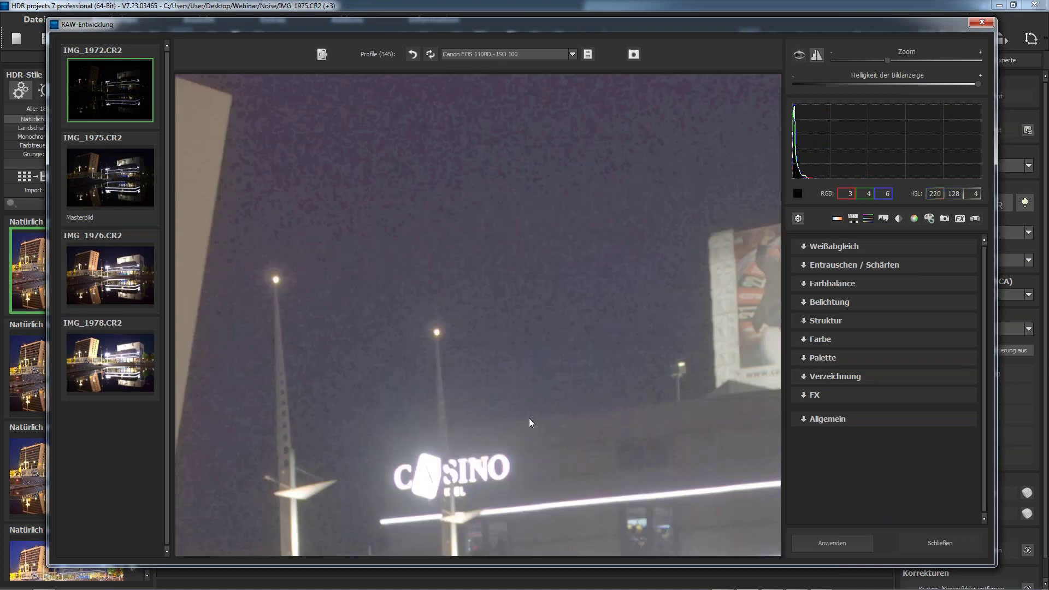
scroll(487, 289, "up", 1)
scroll(442, 284, "up", 3)
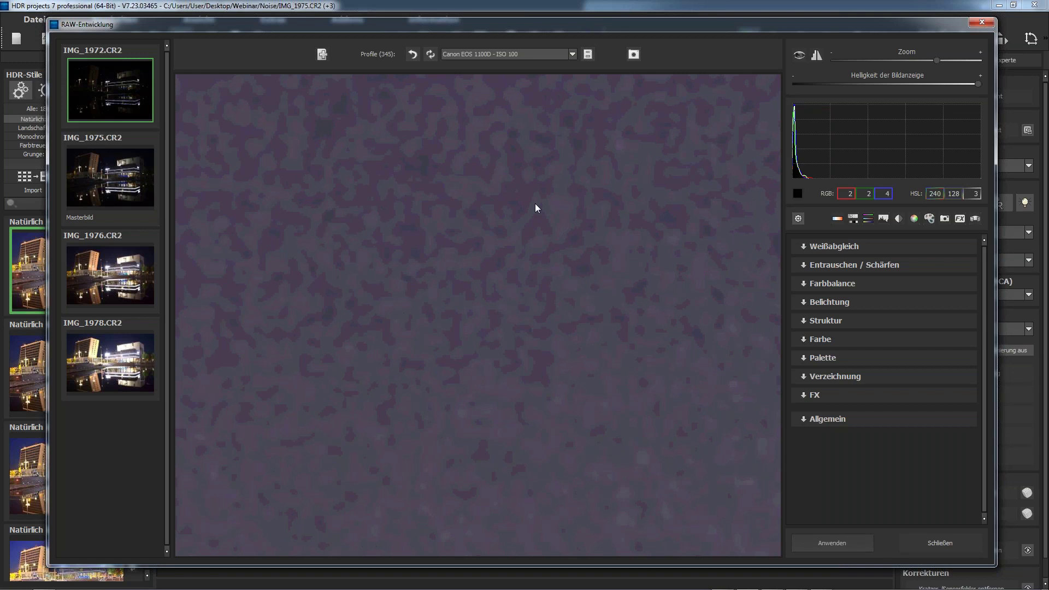
left_click(838, 265)
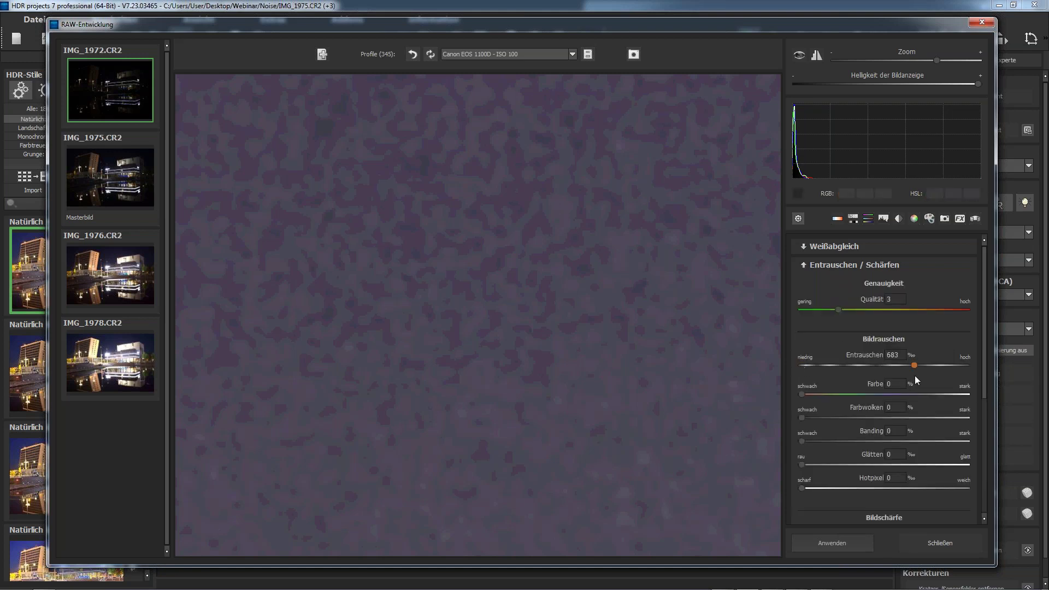
left_click_drag(916, 379, 918, 380)
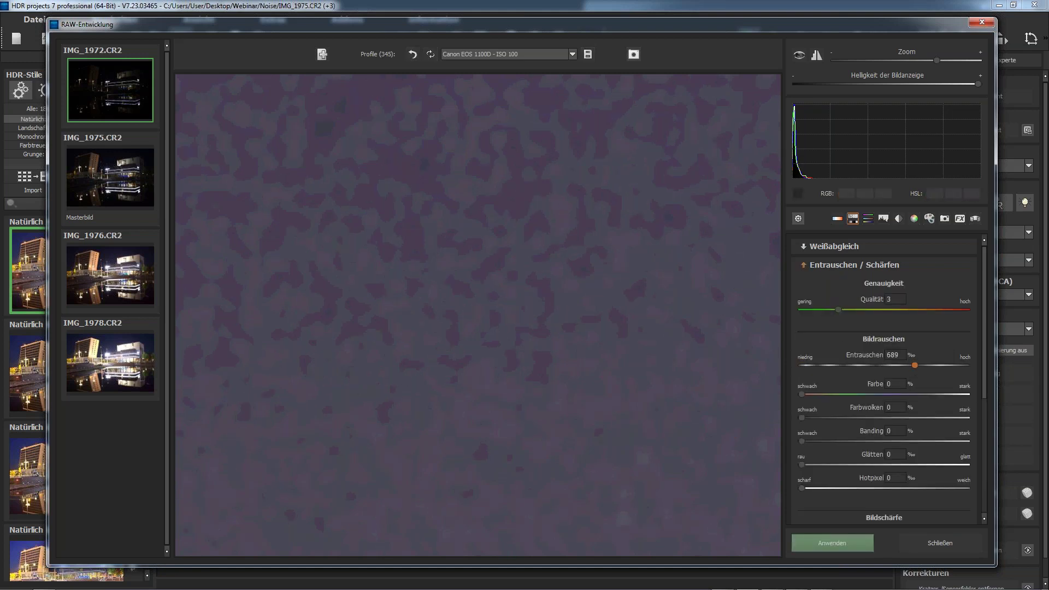
left_click(717, 369)
scroll(543, 297, "up", 3)
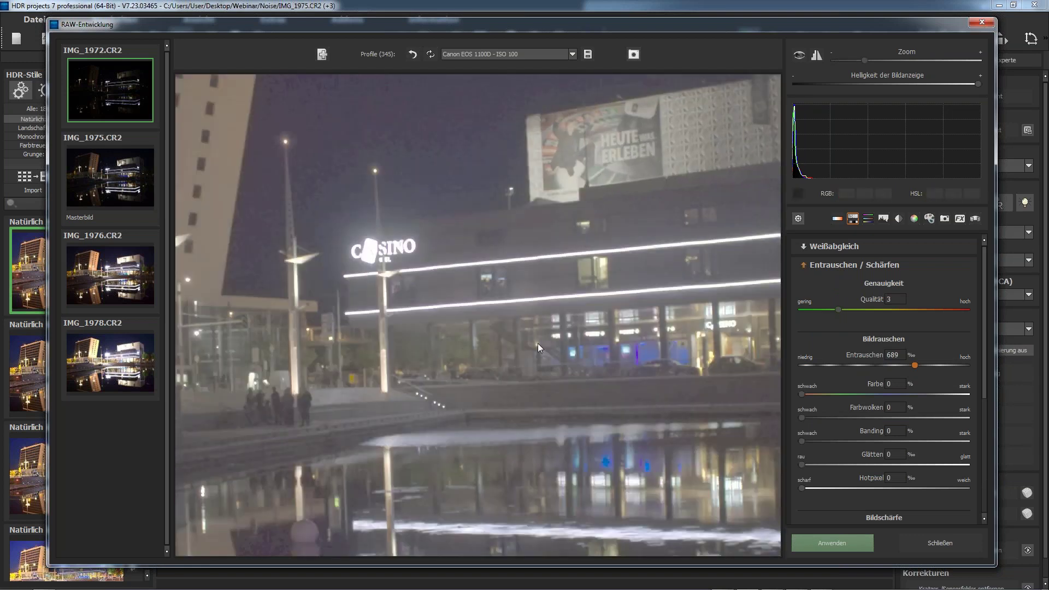
Try a weak Entrauschen value of 13 ‰ and inspect the enlarged casino sign and the mast above it.
scroll(538, 349, "up", 1)
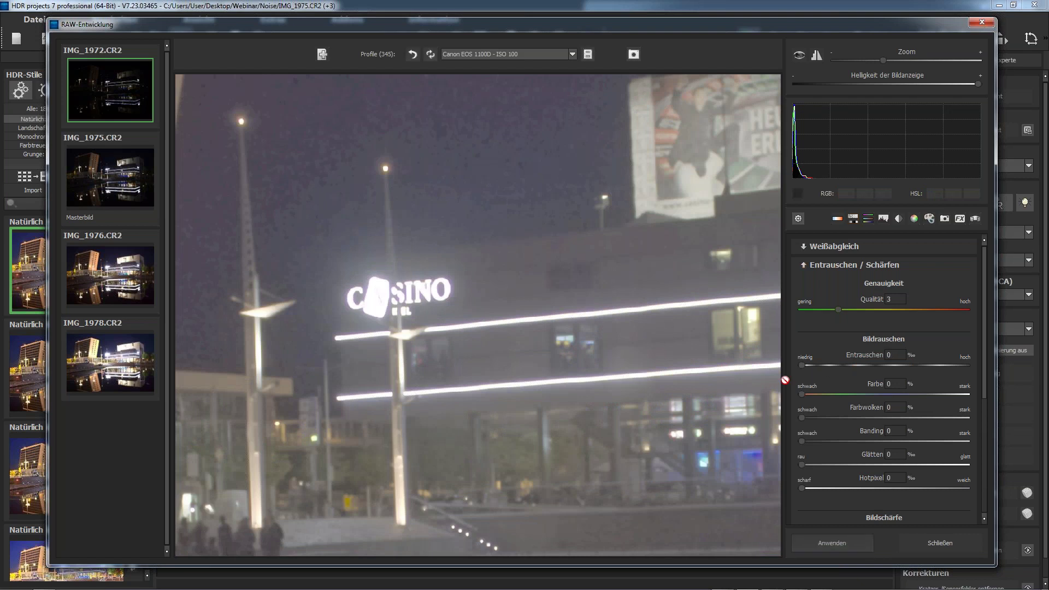
scroll(383, 310, "up", 1)
scroll(383, 311, "up", 3)
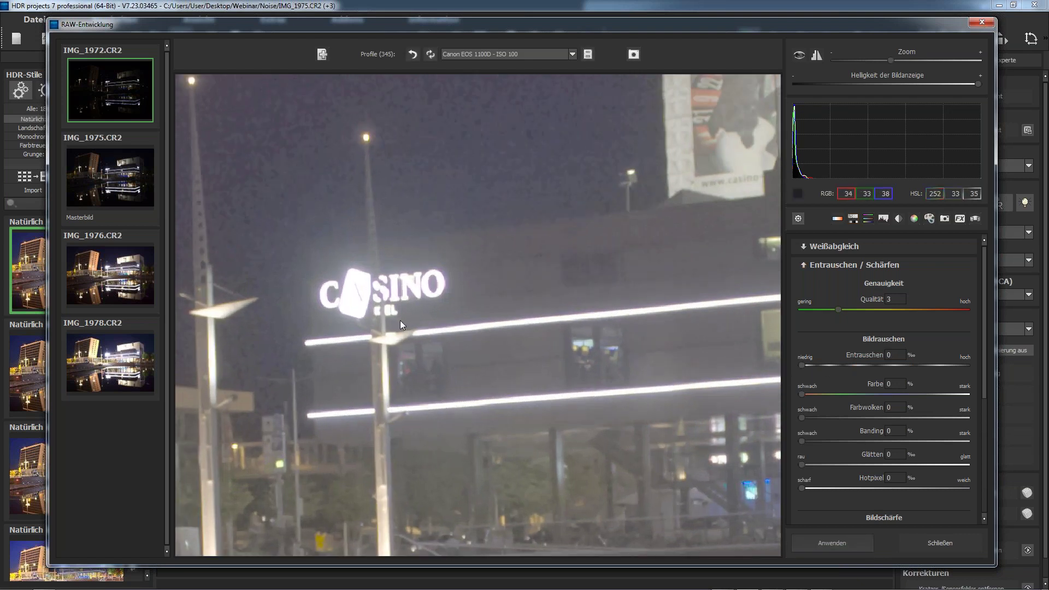
left_click_drag(556, 365, 457, 164)
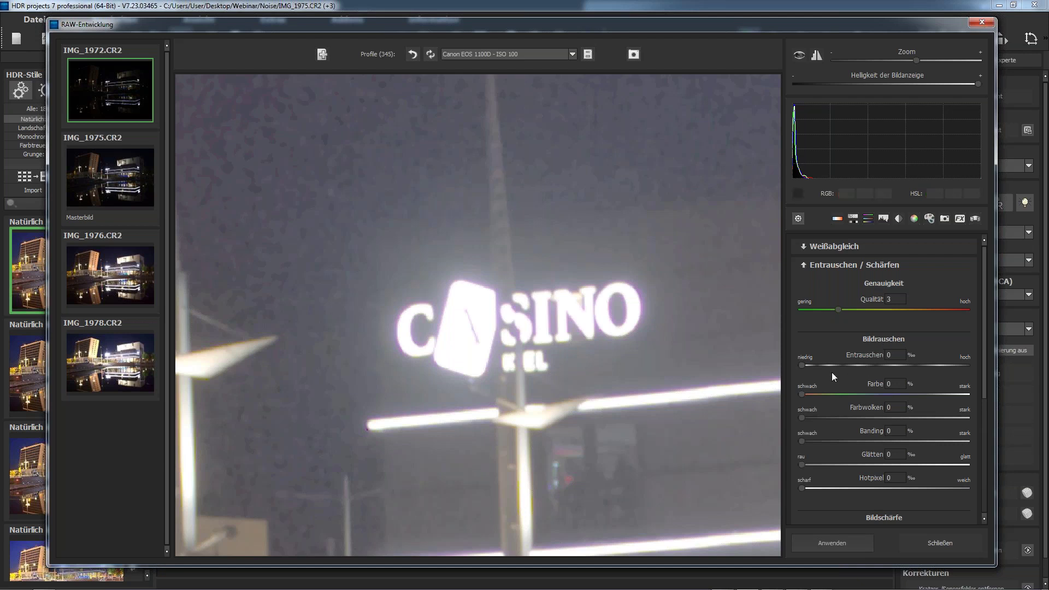
left_click_drag(802, 365, 803, 365)
scroll(505, 181, "up", 5)
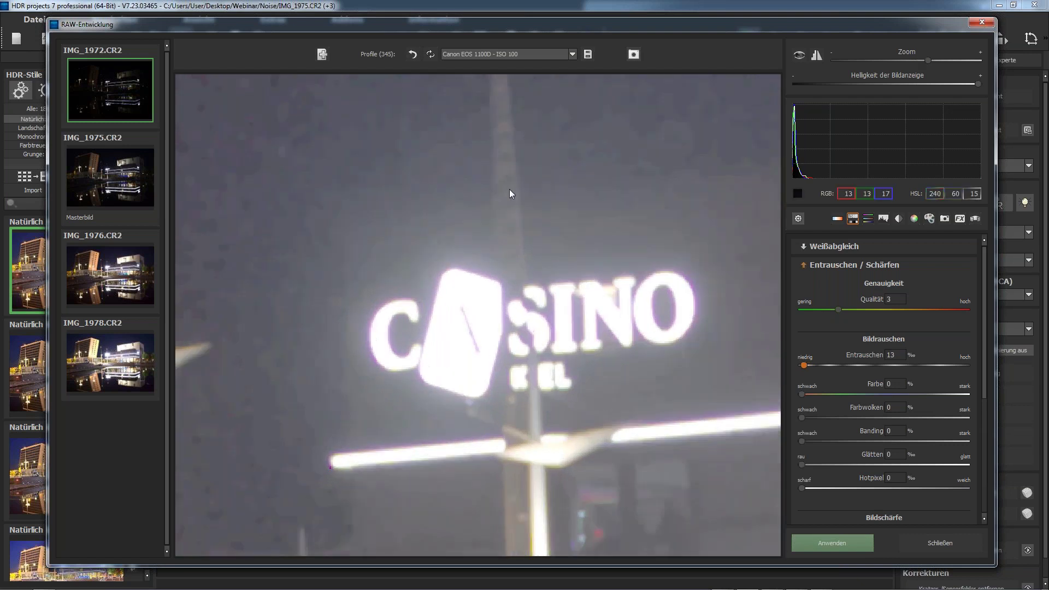
scroll(565, 324, "up", 1)
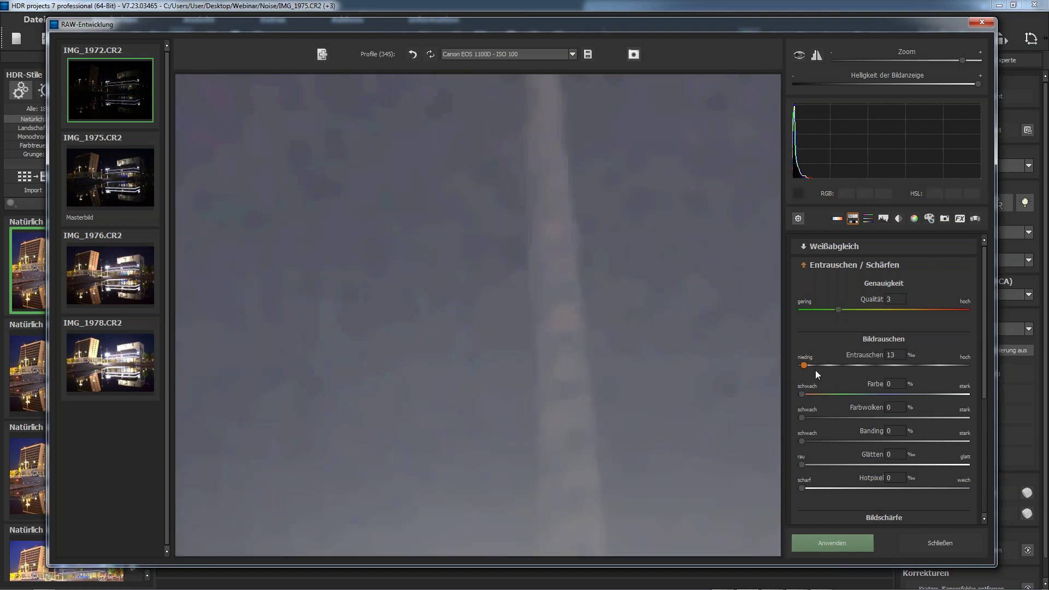
Try Entrauschen at 43 ‰ with Qualität 6 on IMG_1972, restore the normal display brightness and leave the RAW development.
left_click_drag(802, 365, 802, 366)
left_click_drag(803, 365, 809, 366)
left_click_drag(834, 309, 893, 310)
left_click(639, 339)
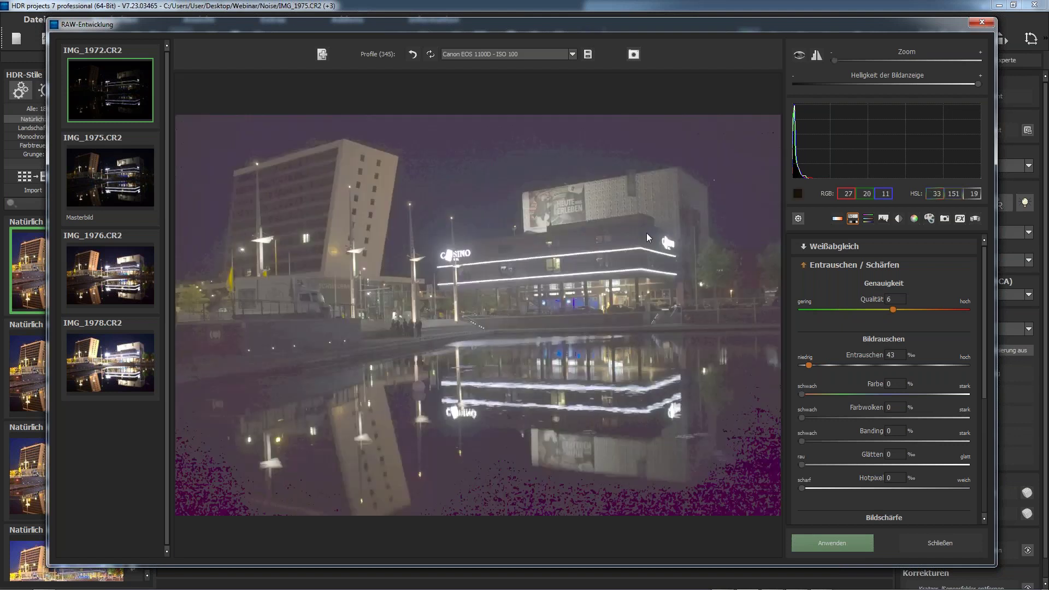
double_click(979, 82)
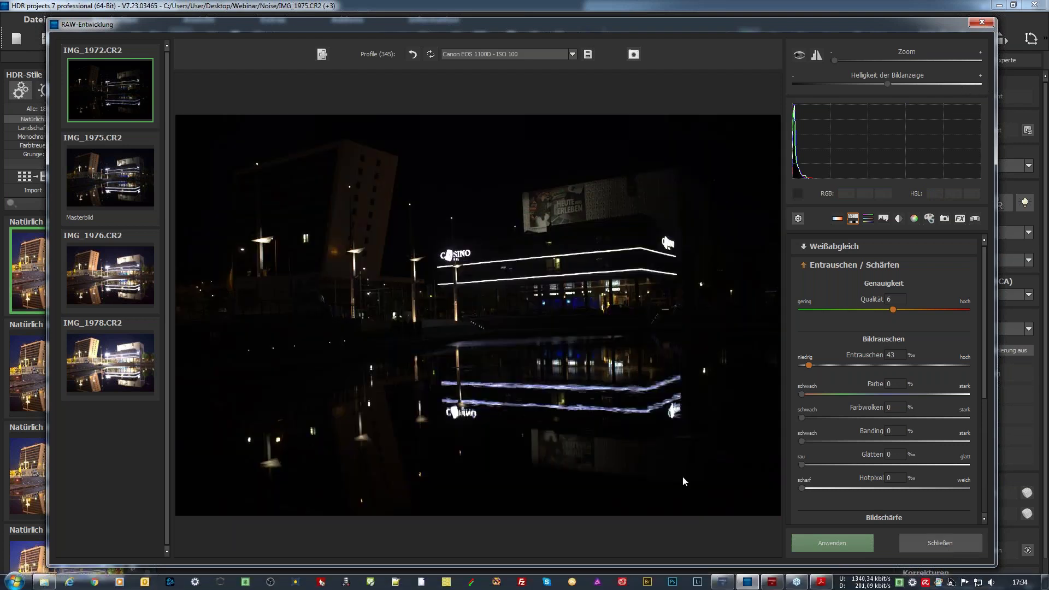
left_click(588, 54)
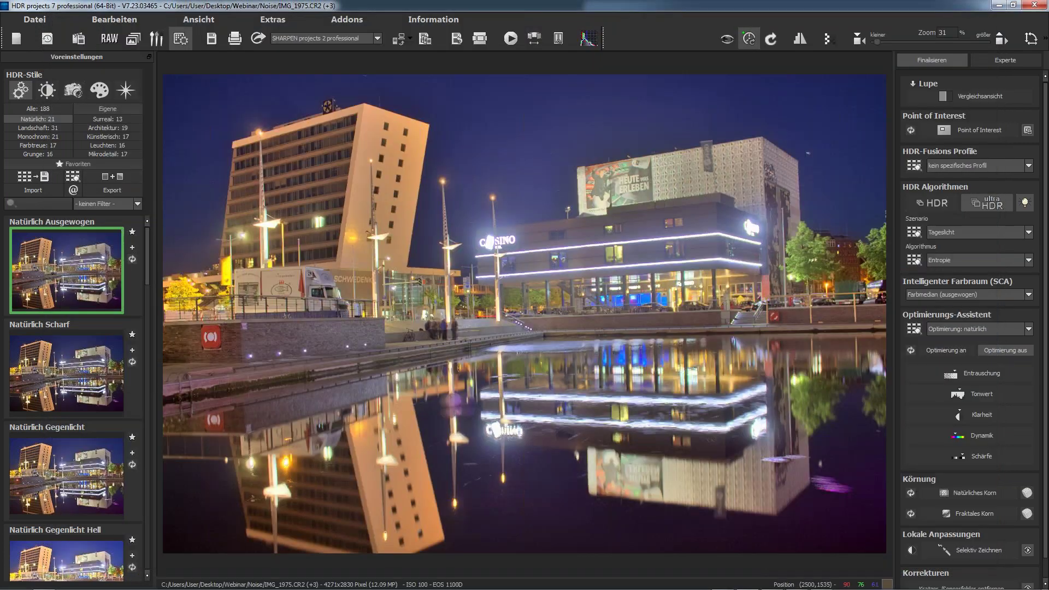
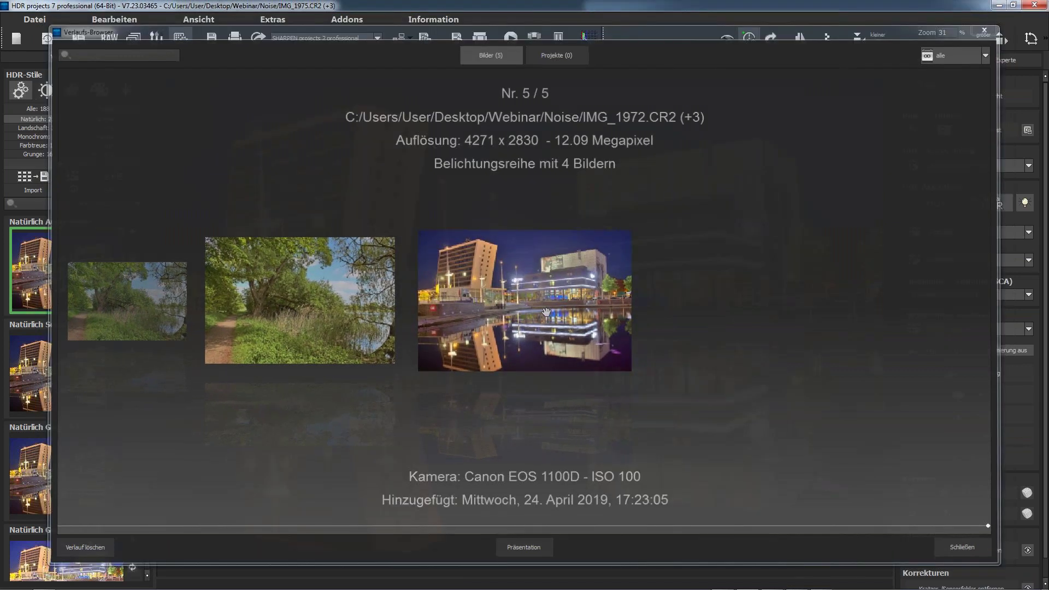
Reload the night series from the history browser and examine IMG_1975's enlarged sky noise in the RAW development at maximum display brightness.
double_click(546, 312)
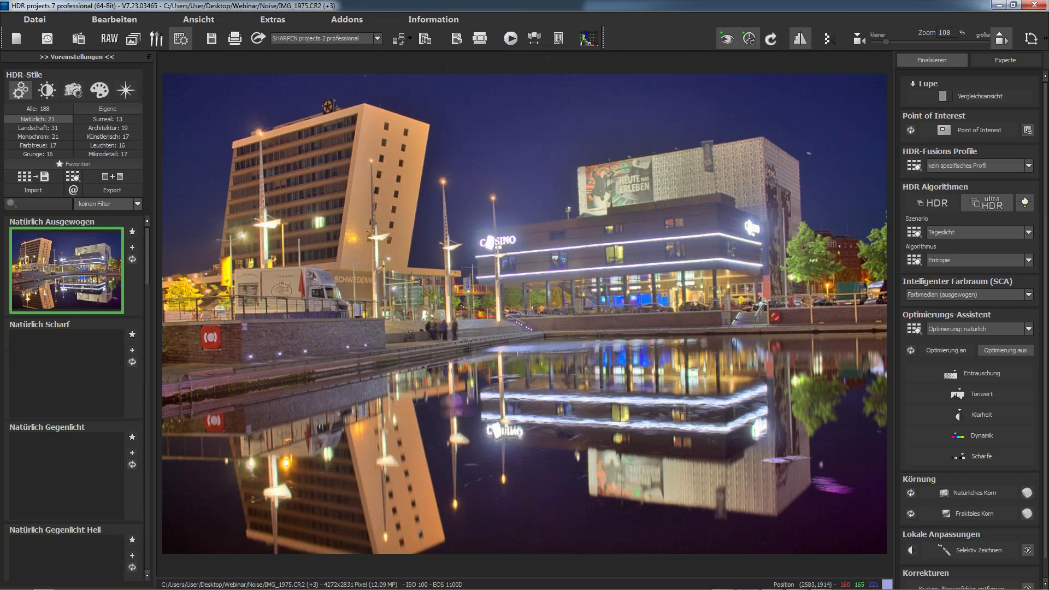
left_click(109, 39)
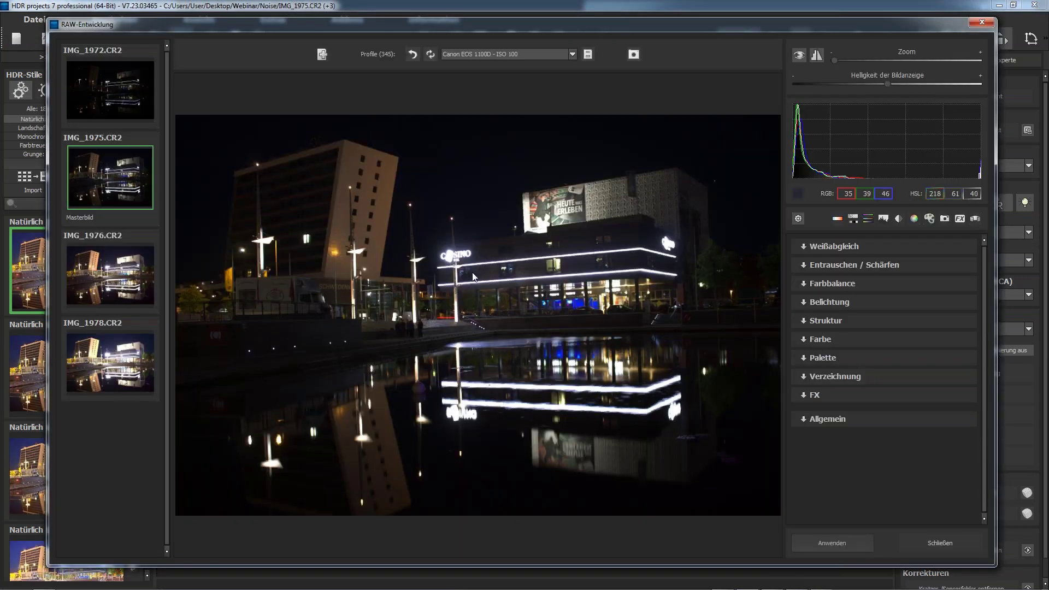
scroll(446, 186, "up", 5)
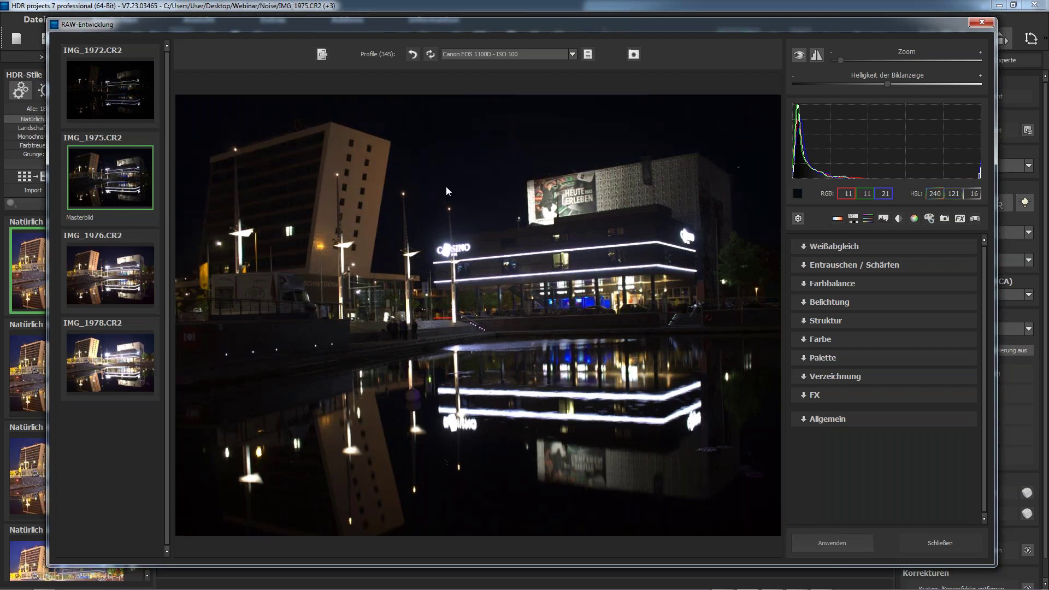
left_click(976, 84)
scroll(375, 174, "up", 2)
left_click_drag(375, 175, 521, 441)
scroll(509, 312, "up", 4)
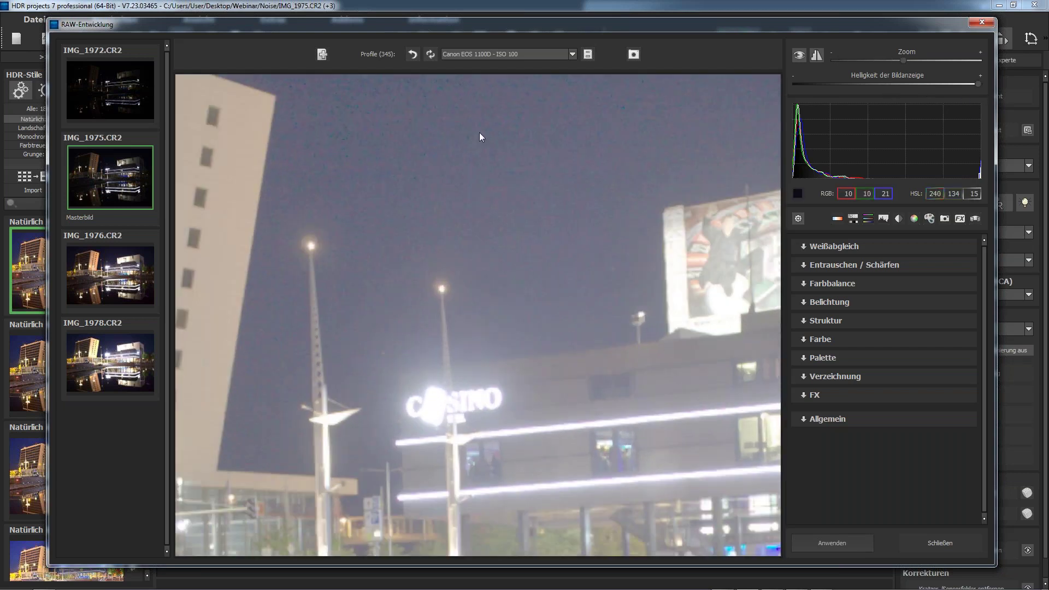
scroll(520, 488, "up", 3)
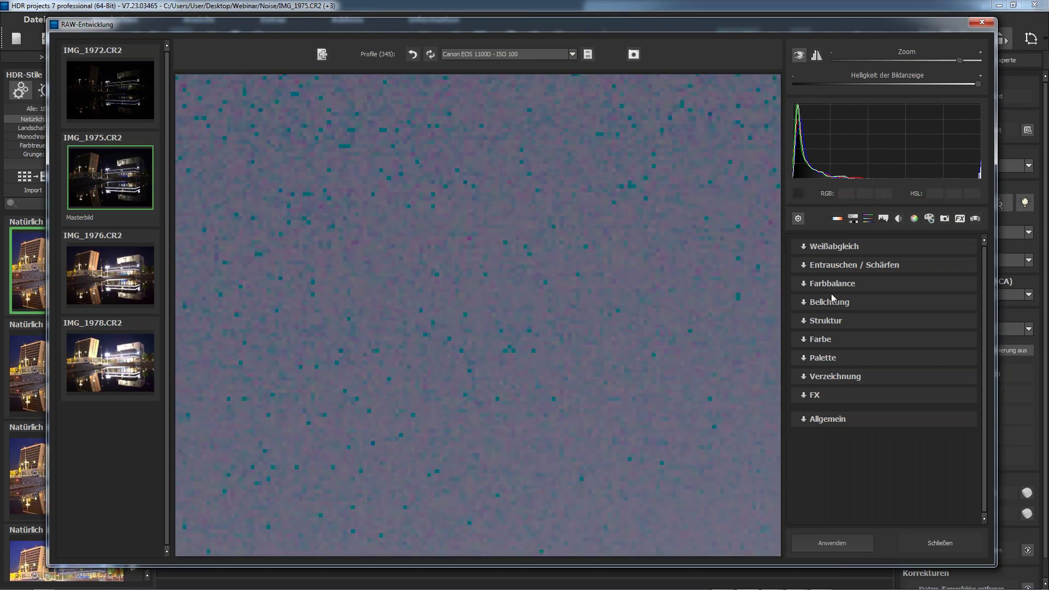
Try Entrauschen at 43 ‰ on IMG_1975 and inspect the enlarged sky with a slightly reduced display brightness.
left_click(833, 267)
left_click_drag(802, 366, 809, 365)
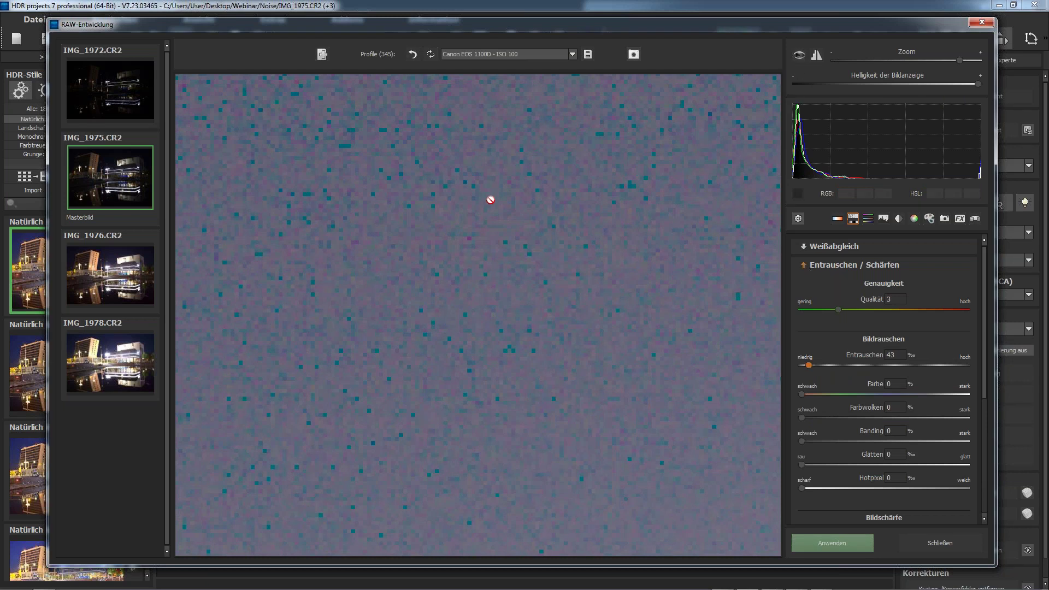
scroll(492, 198, "down", 3)
scroll(592, 330, "up", 3)
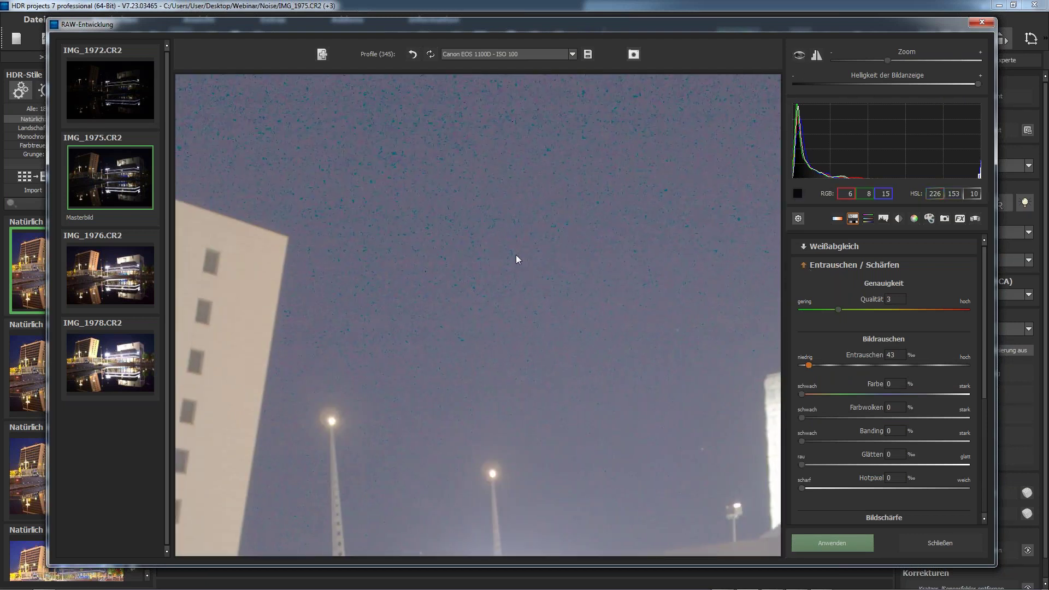
left_click_drag(516, 259, 513, 455)
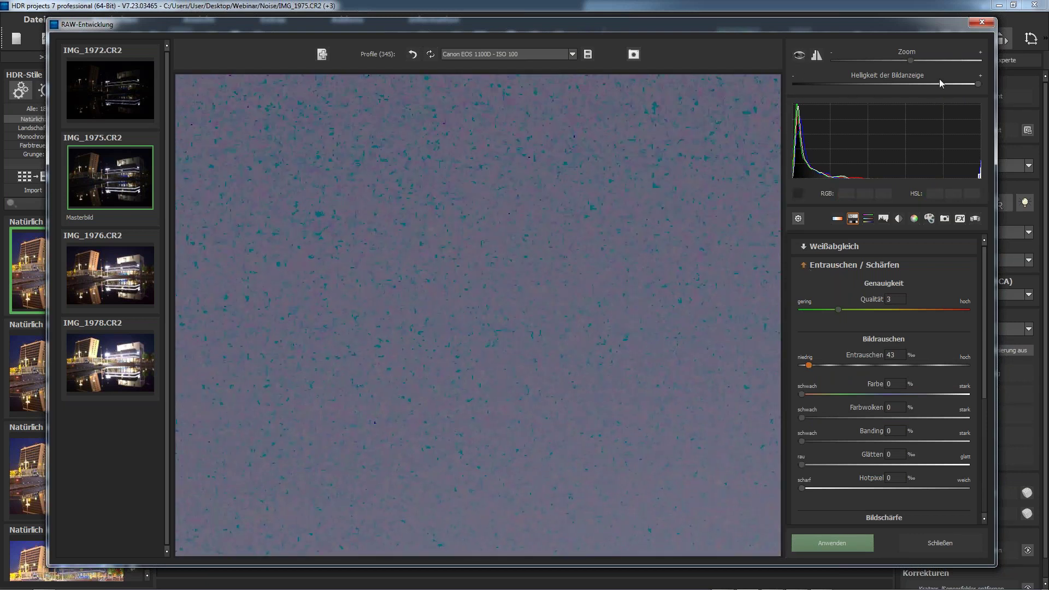
left_click(939, 83)
left_click_drag(953, 87, 958, 83)
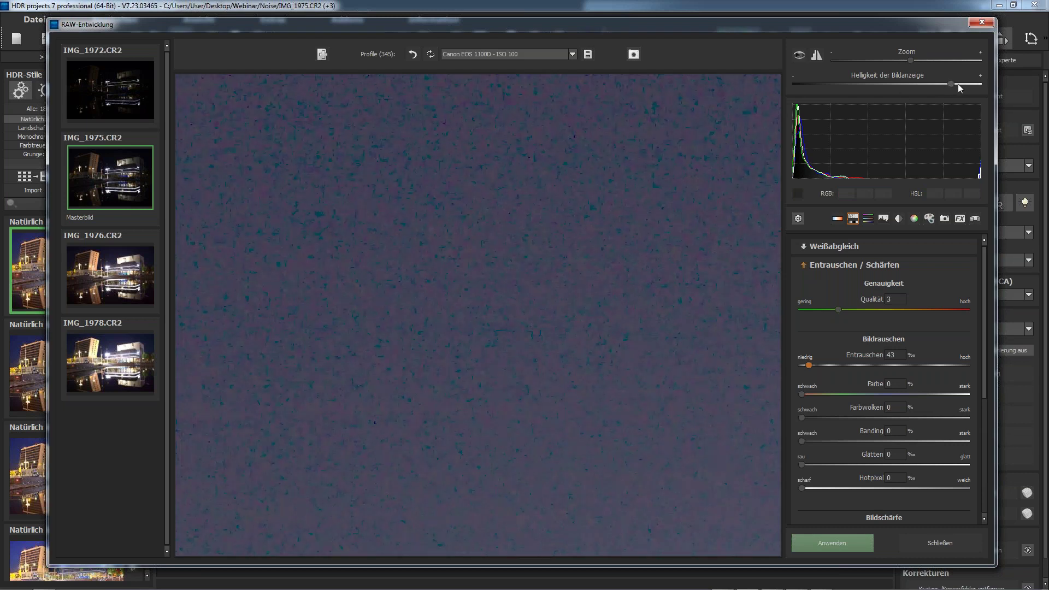
scroll(585, 168, "up", 2)
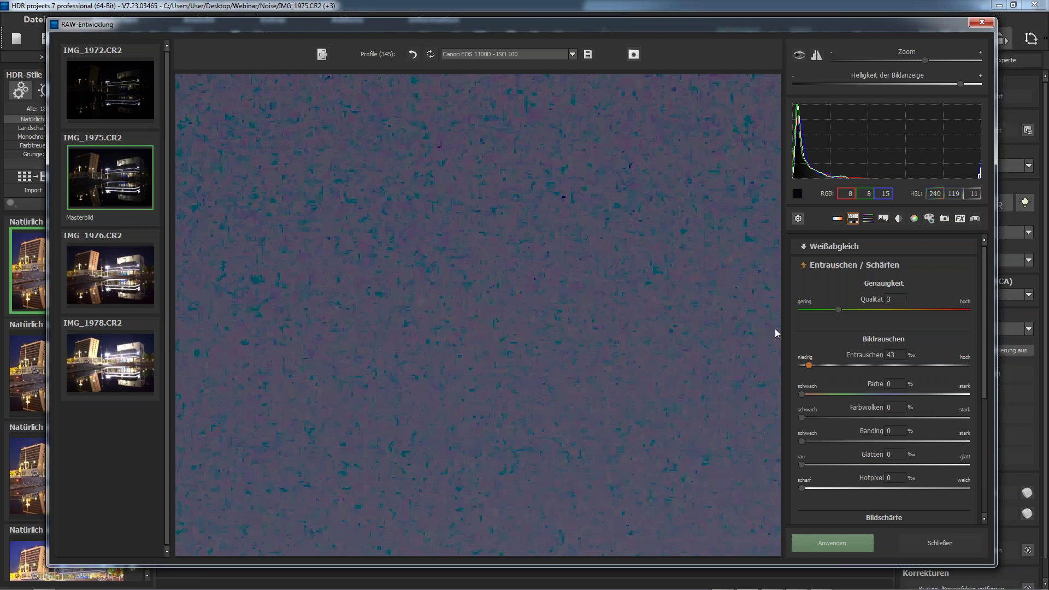
Try Entrauschen at 76 ‰ with Farbwolken at 47 % on IMG_1975, view the full image and close the RAW development.
left_click_drag(808, 365, 815, 366)
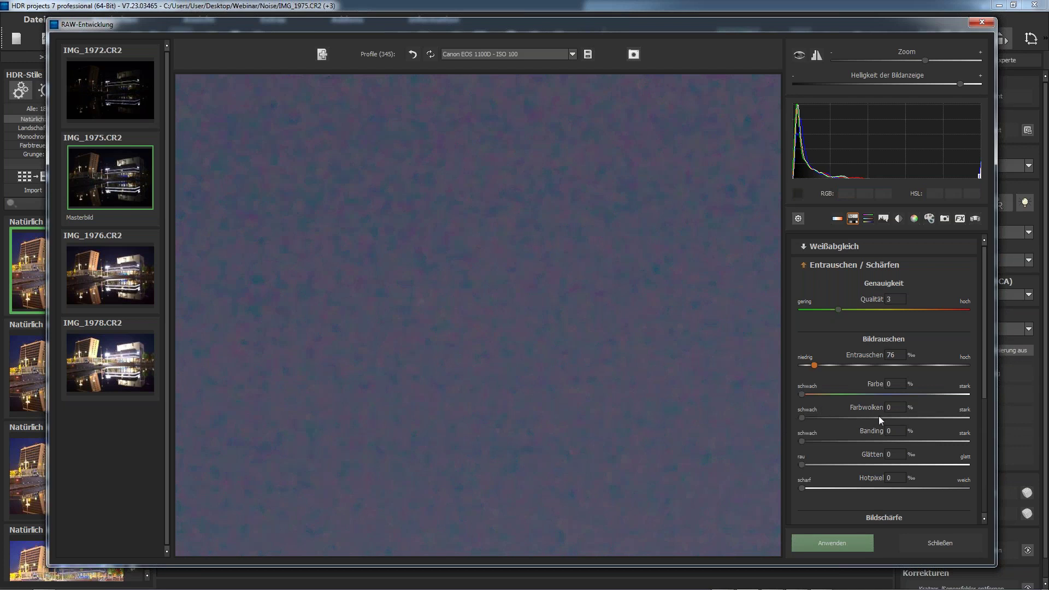
left_click(879, 417)
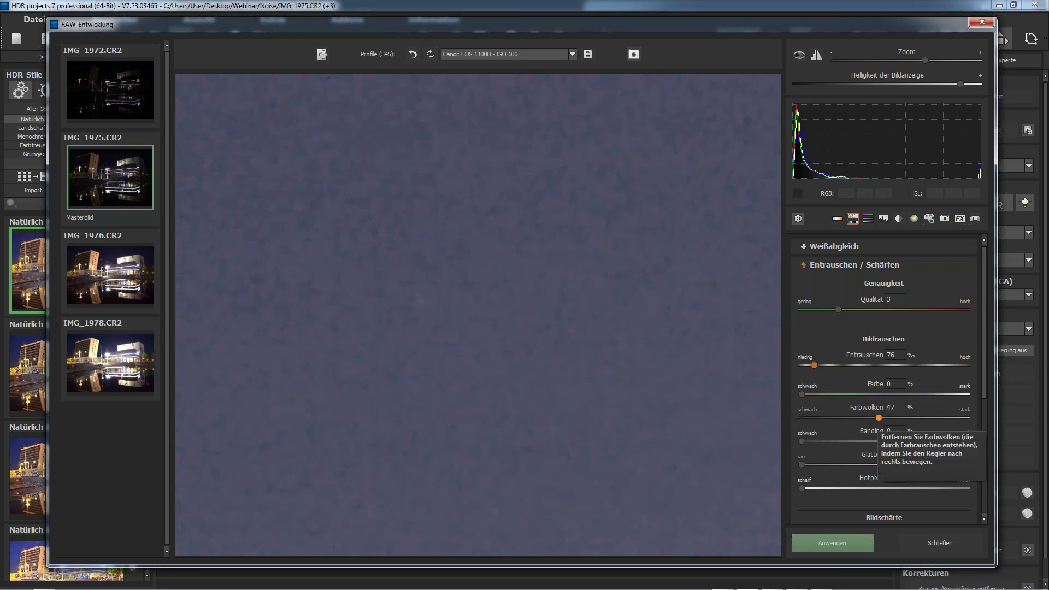
left_click(537, 313)
left_click(927, 544)
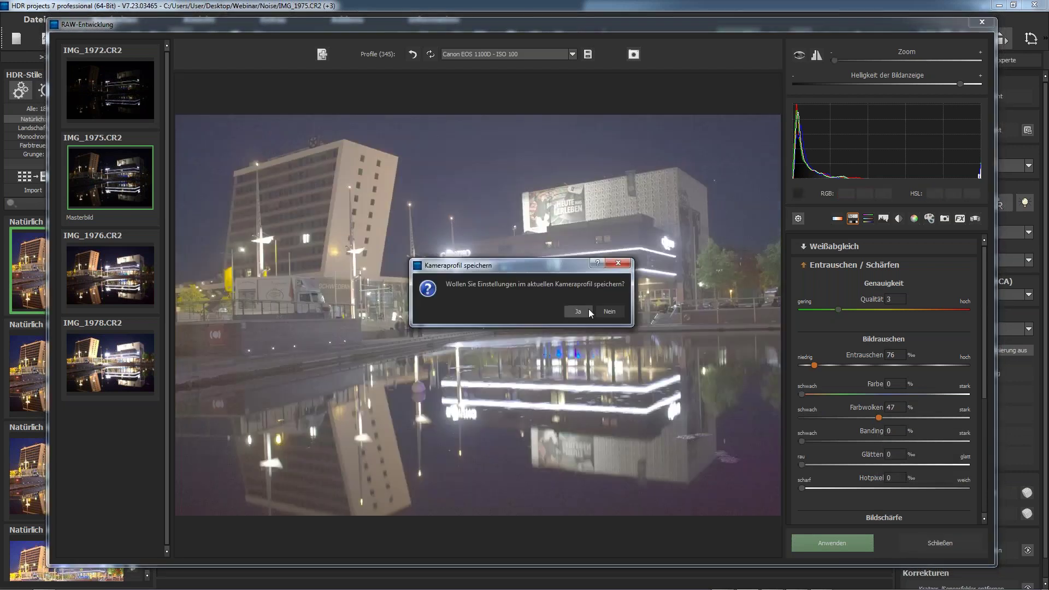
key("Return")
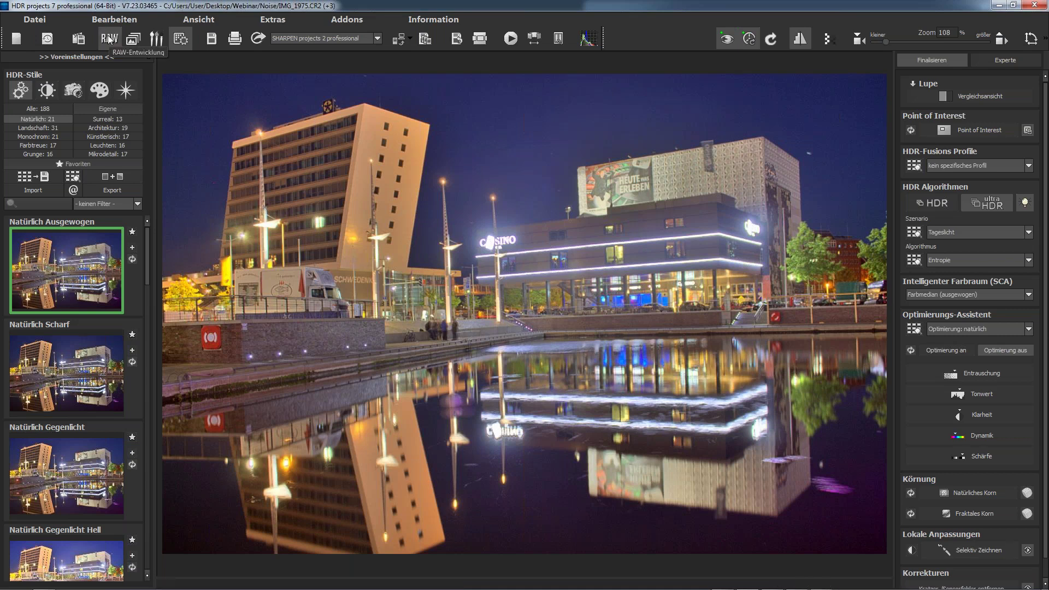
Reopen the RAW development, expand the Verzeichnung settings down to Trapez-Korrektur and view the series' exposures, ending on IMG_1978.
left_click(110, 39)
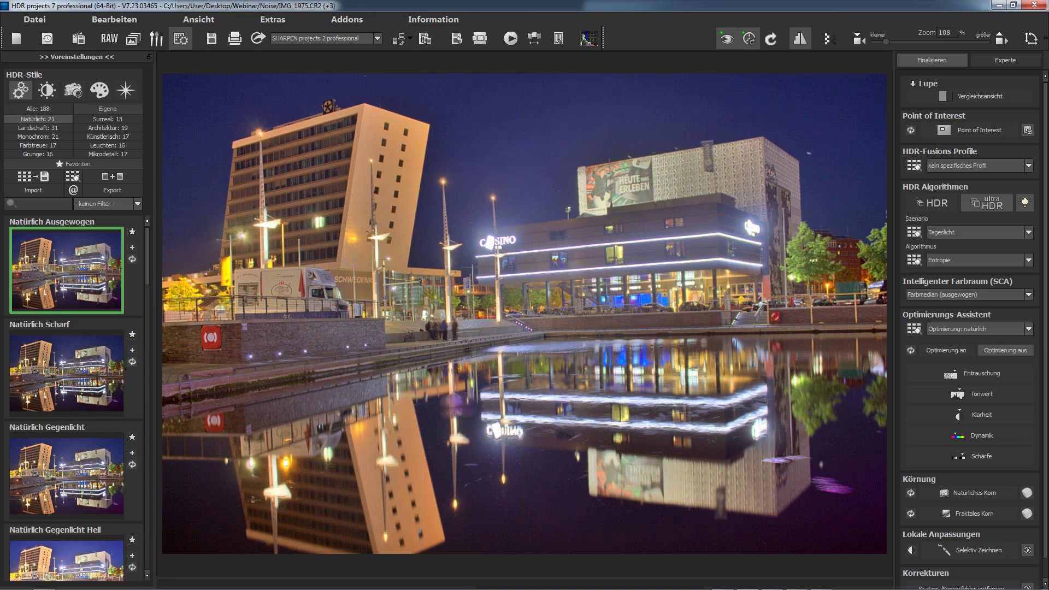
left_click(824, 375)
scroll(860, 382, "down", 5)
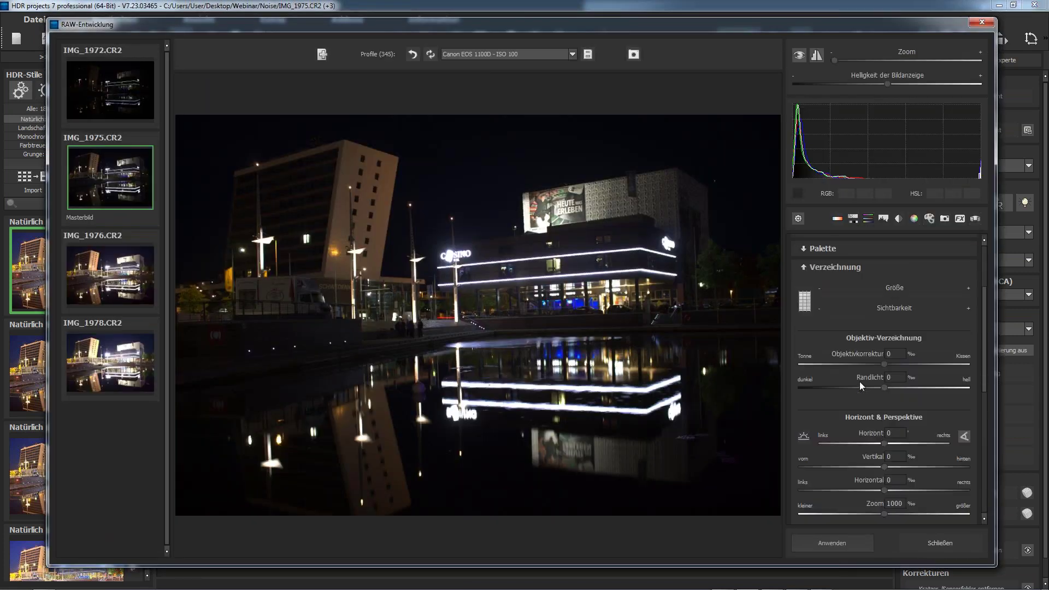
left_click(109, 363)
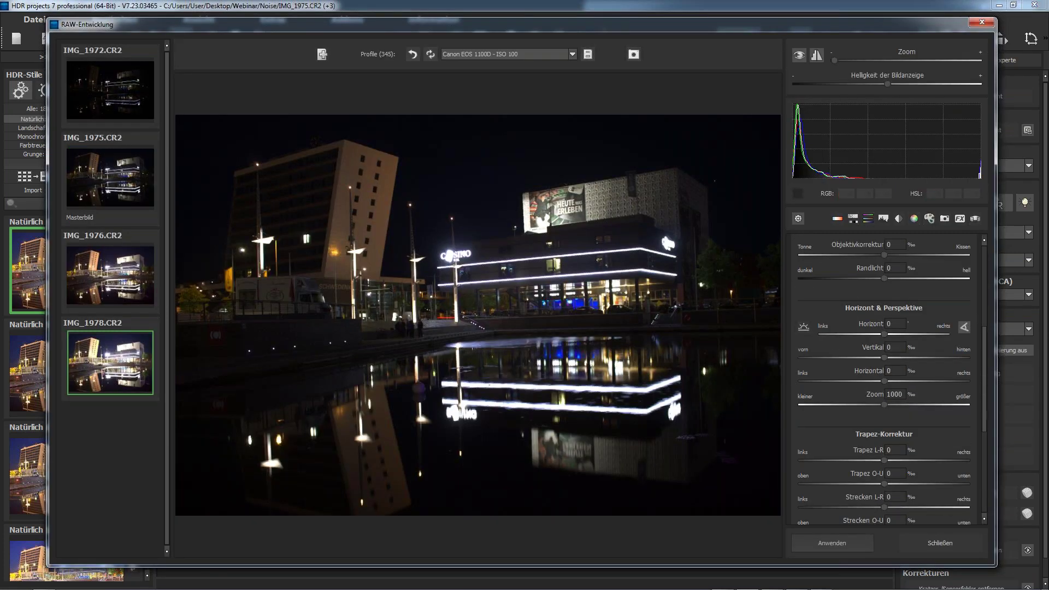
left_click(86, 269)
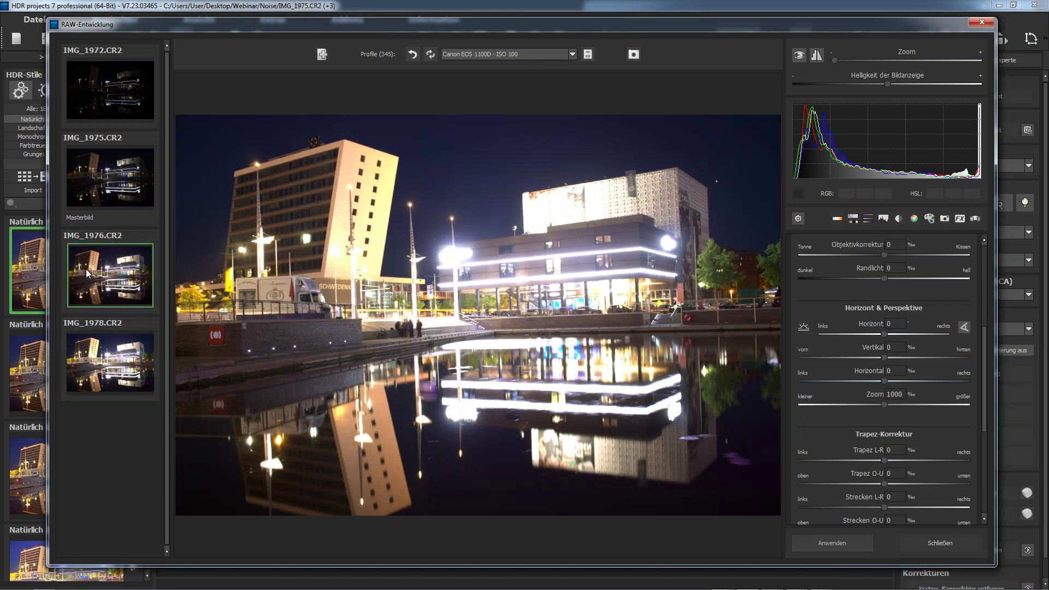
left_click(97, 118)
left_click(93, 179)
left_click(110, 362)
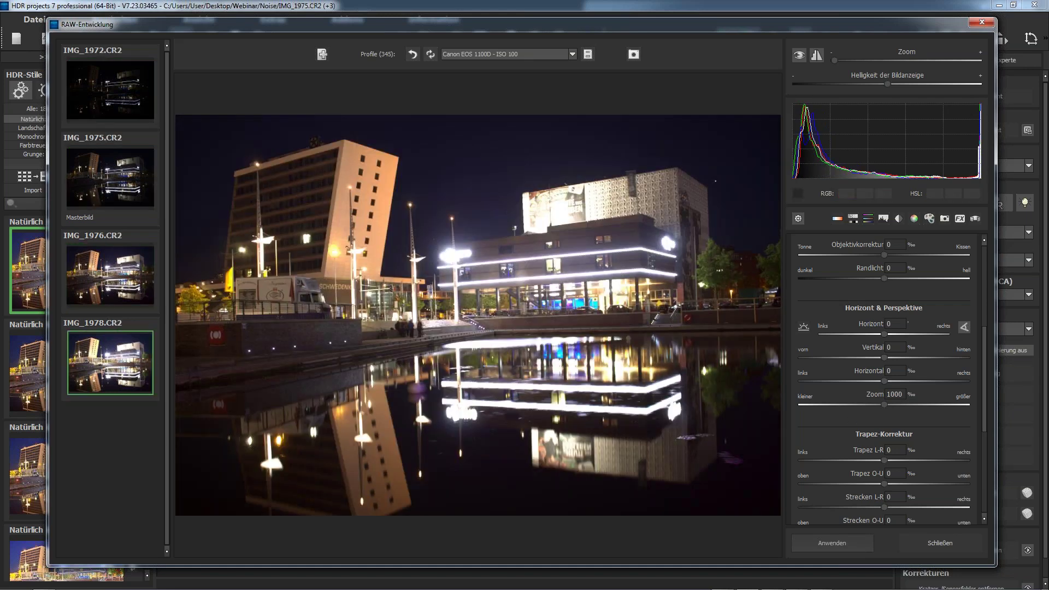
Straighten the series with the horizon alignment tool, using a reference line along the high-rise's left edge.
left_click(803, 327)
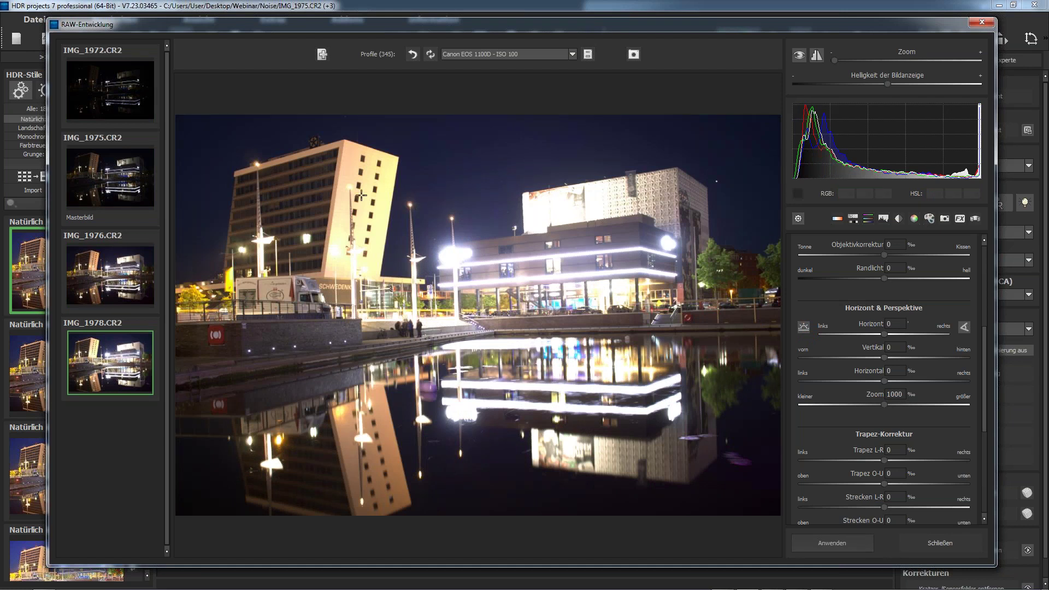
left_click_drag(236, 174, 222, 274)
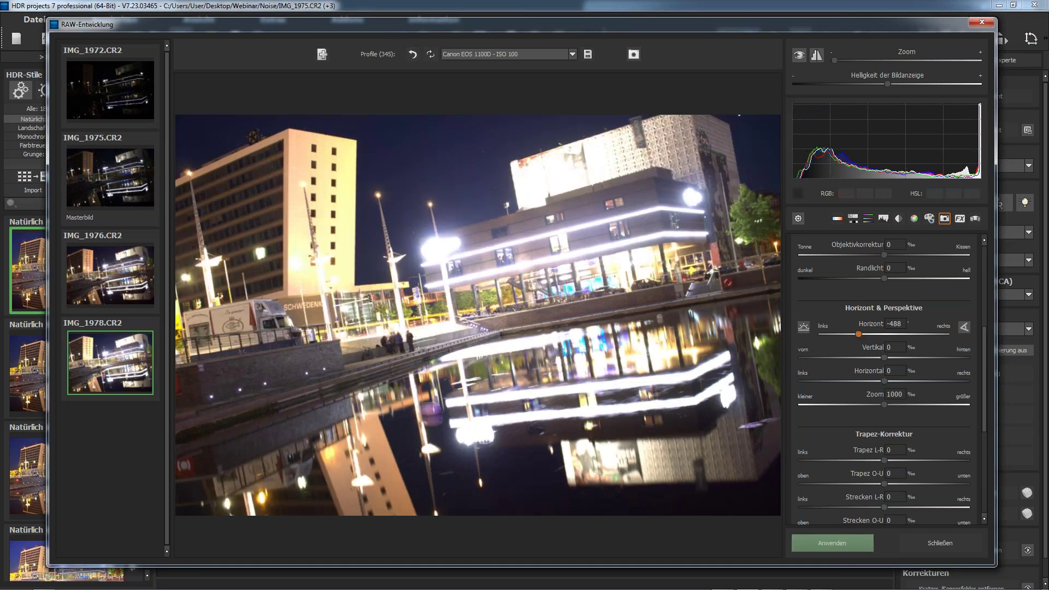
Try straightening the series with reference lines along the right-hand buildings and mast, lower Horizont to 121, and close without saving the camera profile.
left_click_drag(691, 118, 722, 280)
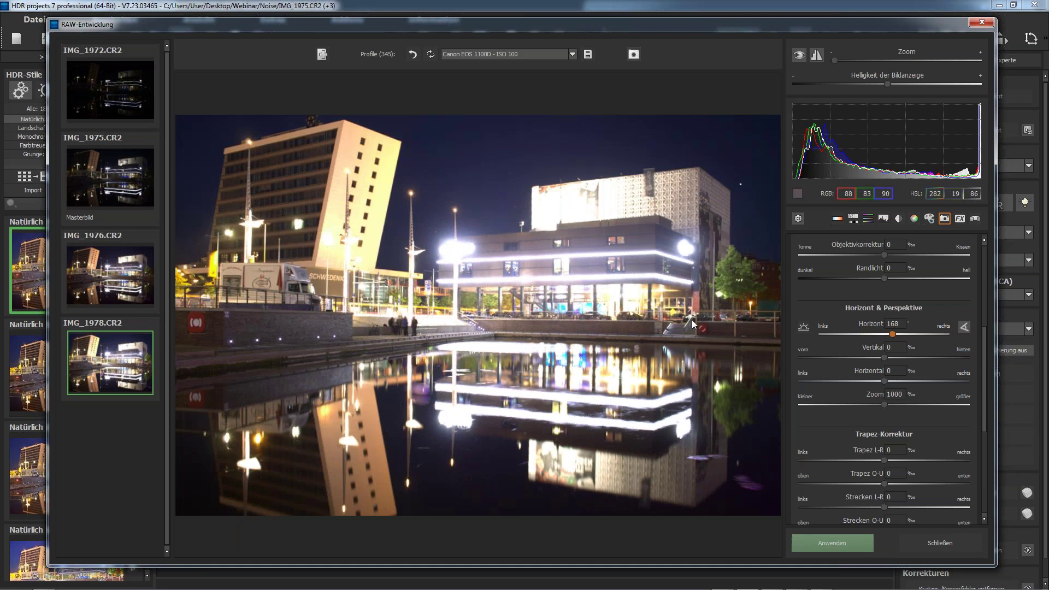
left_click(803, 327)
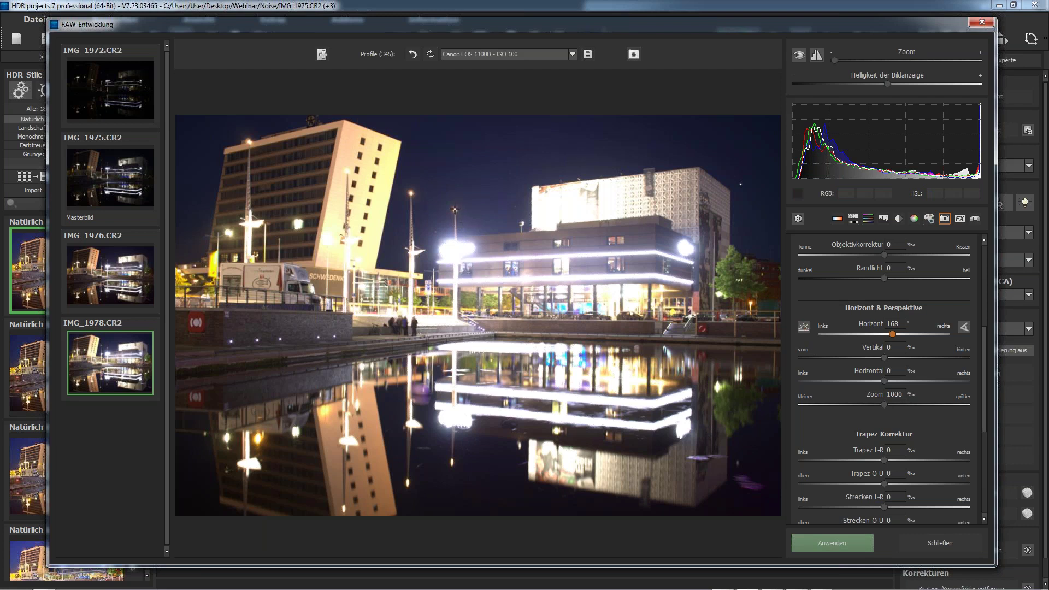
left_click_drag(454, 209, 454, 345)
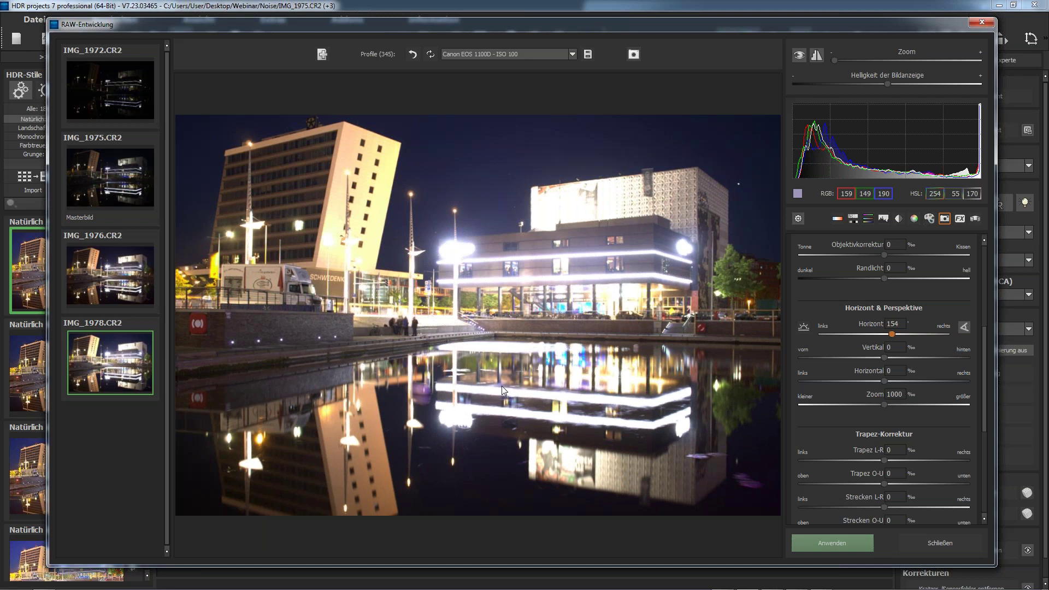
left_click_drag(892, 334, 869, 352)
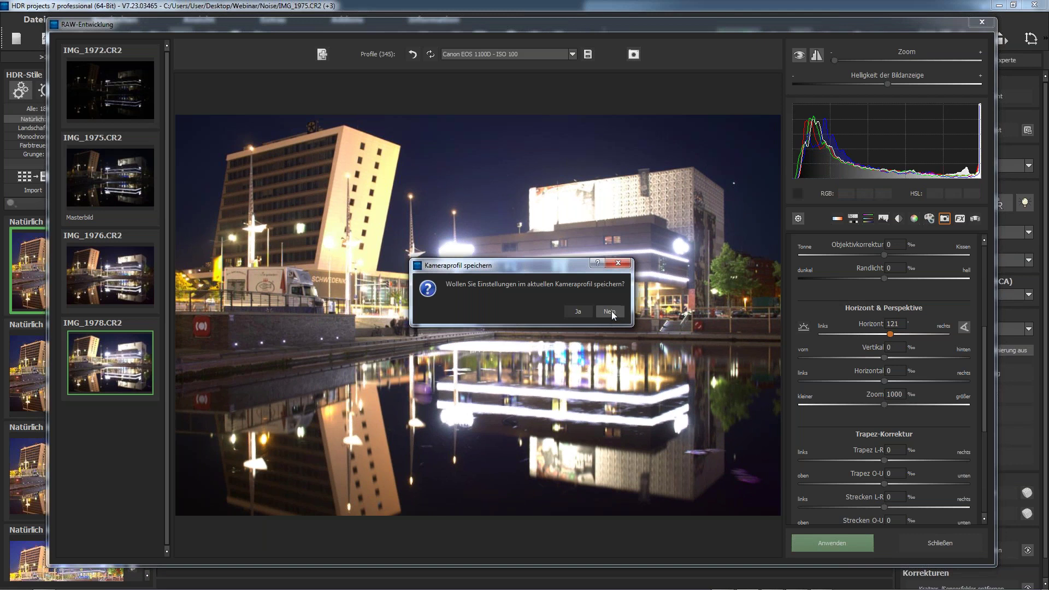
left_click(610, 311)
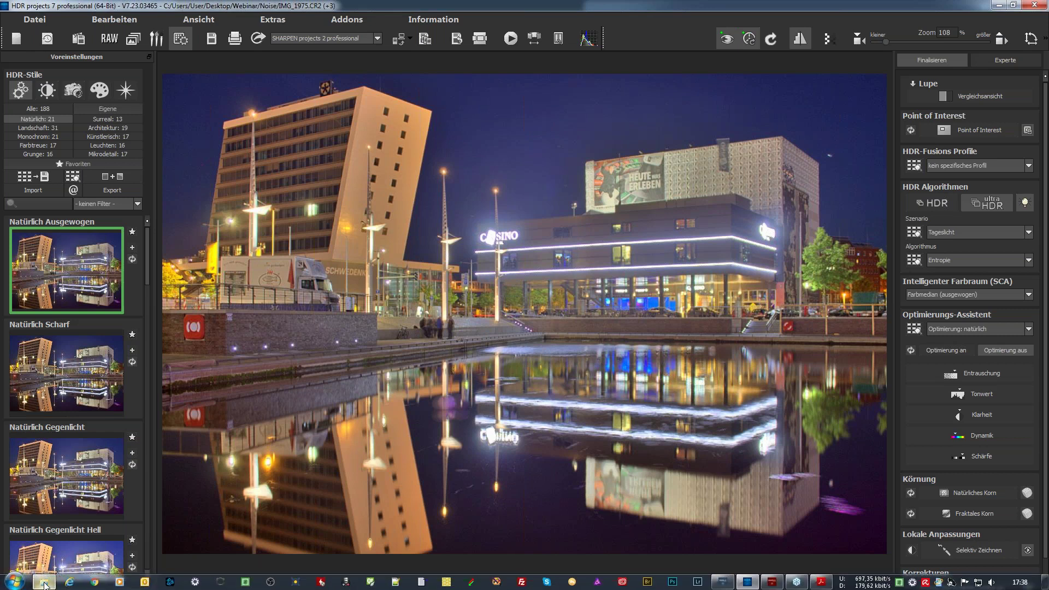
Load all nine exposures from the Webinar folder's DeGhost Very High subfolder as a new HDR series.
mouse_move(45, 585)
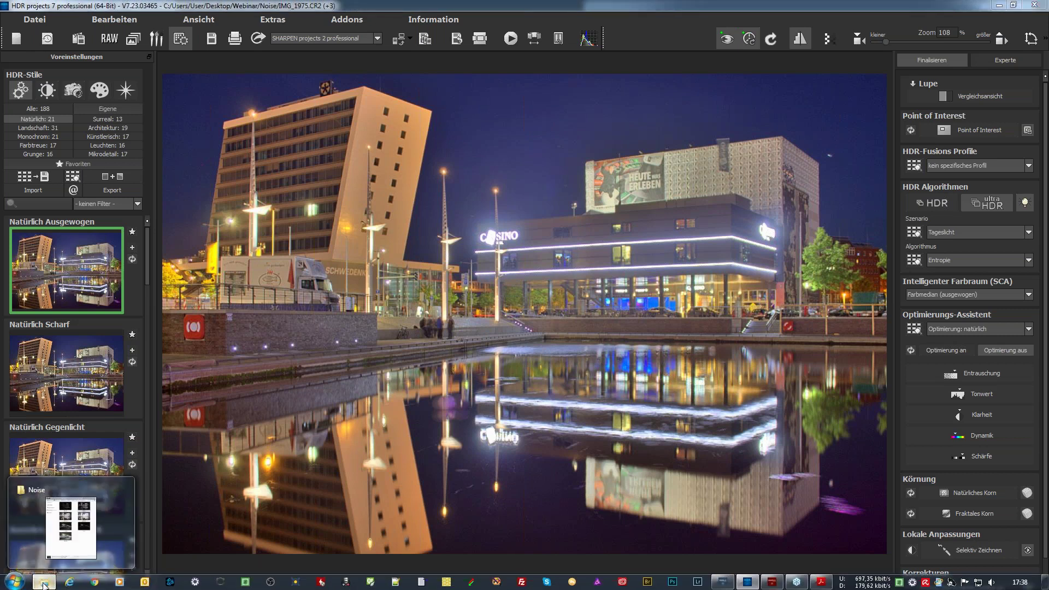
left_click(45, 585)
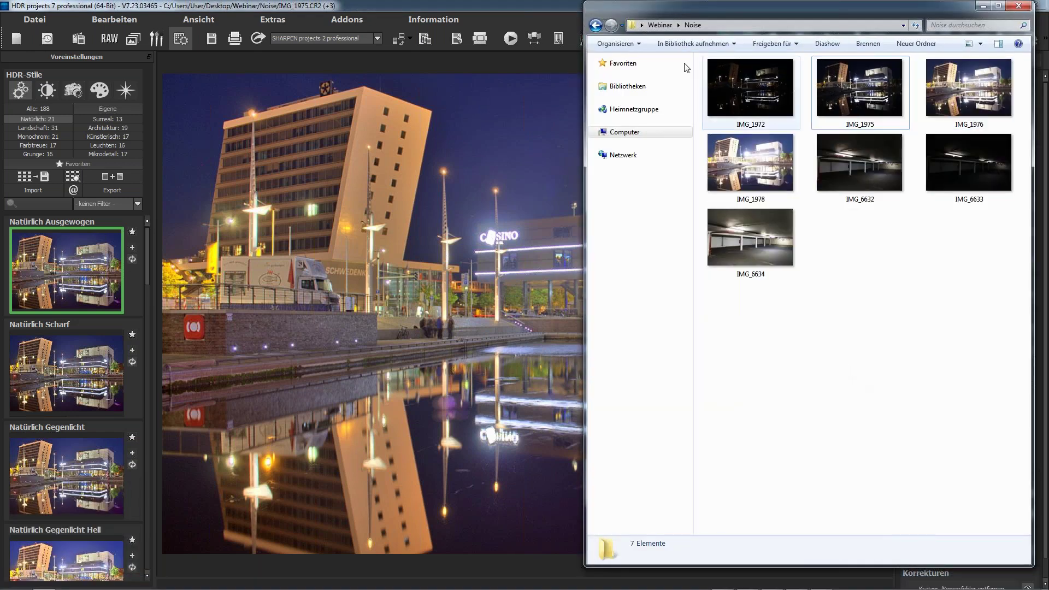
left_click(660, 26)
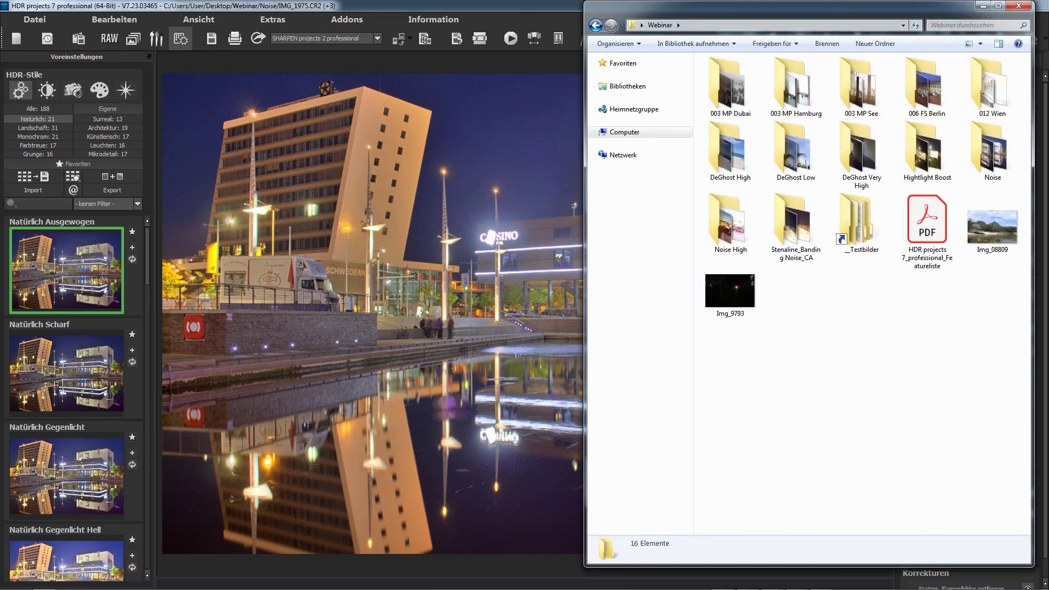
double_click(857, 159)
left_click_drag(982, 166, 707, 63)
left_click_drag(731, 90, 424, 231)
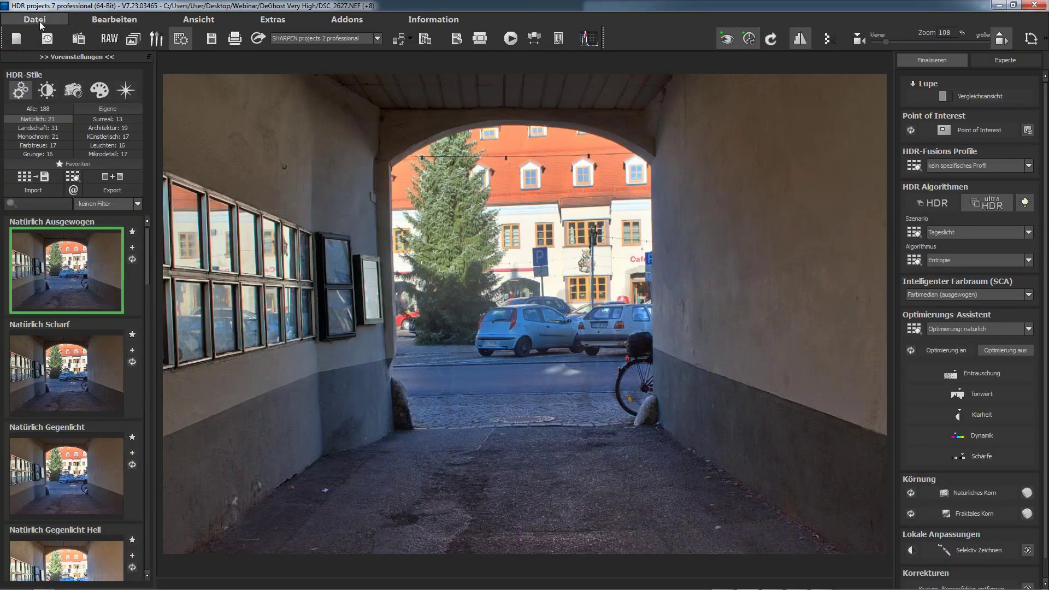
Examine movement between the exposures by scrubbing through the image sequence player, then close it.
left_click(39, 21)
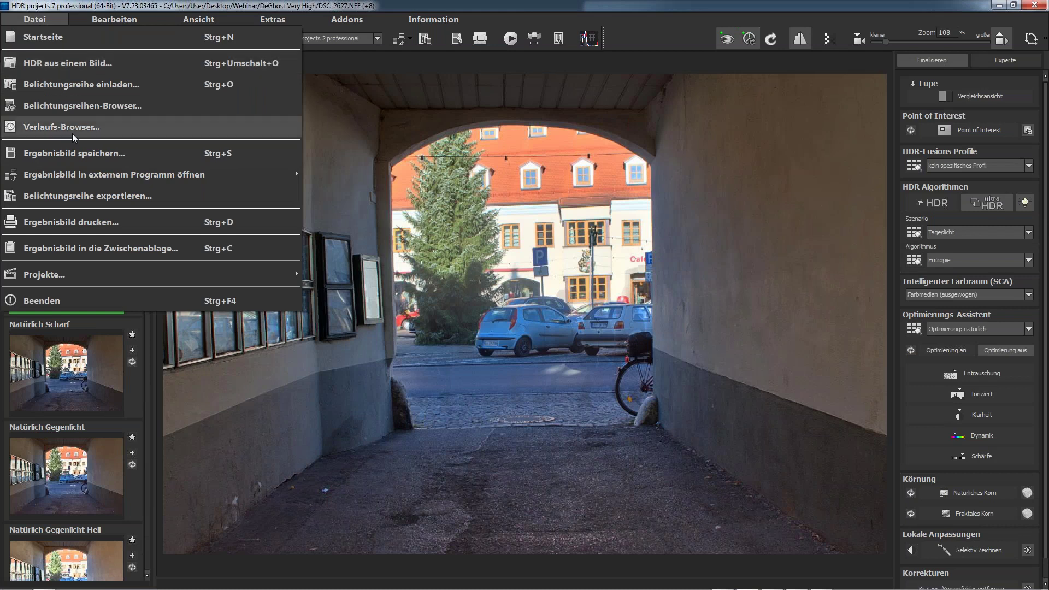
left_click(465, 395)
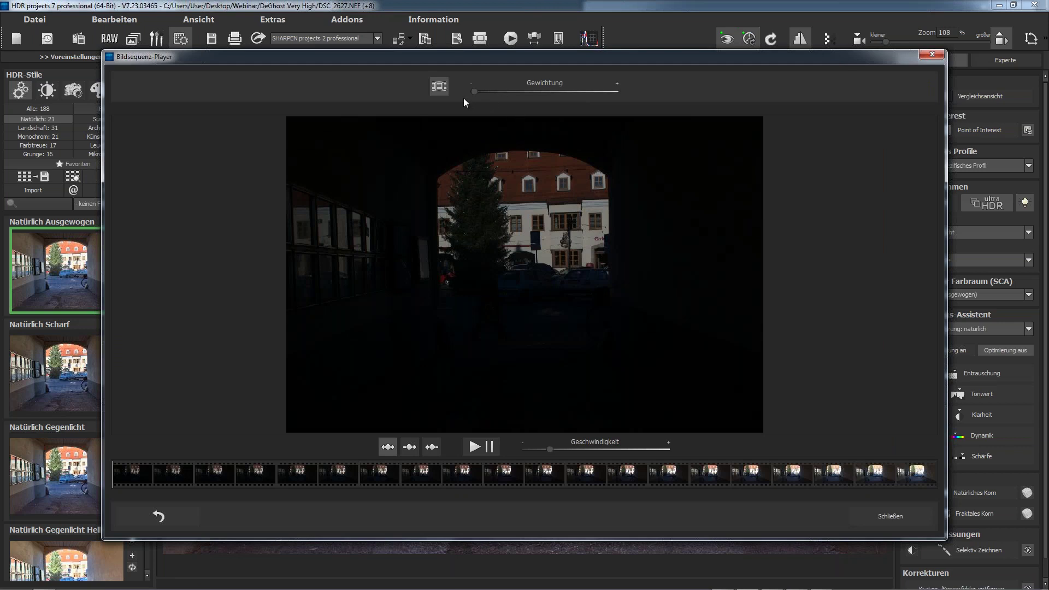
left_click_drag(142, 461, 453, 445)
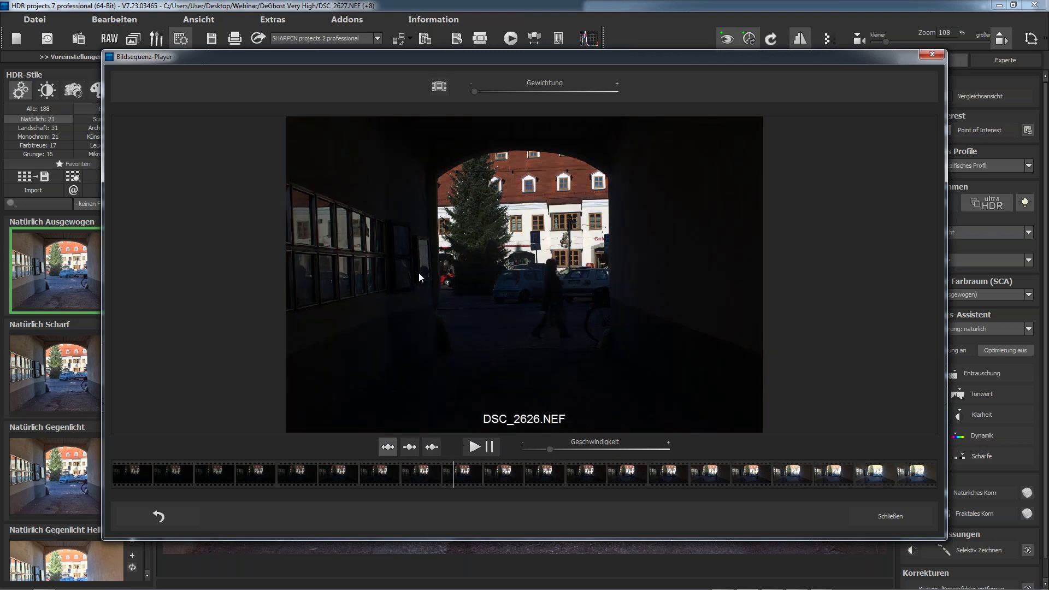
left_click_drag(450, 473, 887, 473)
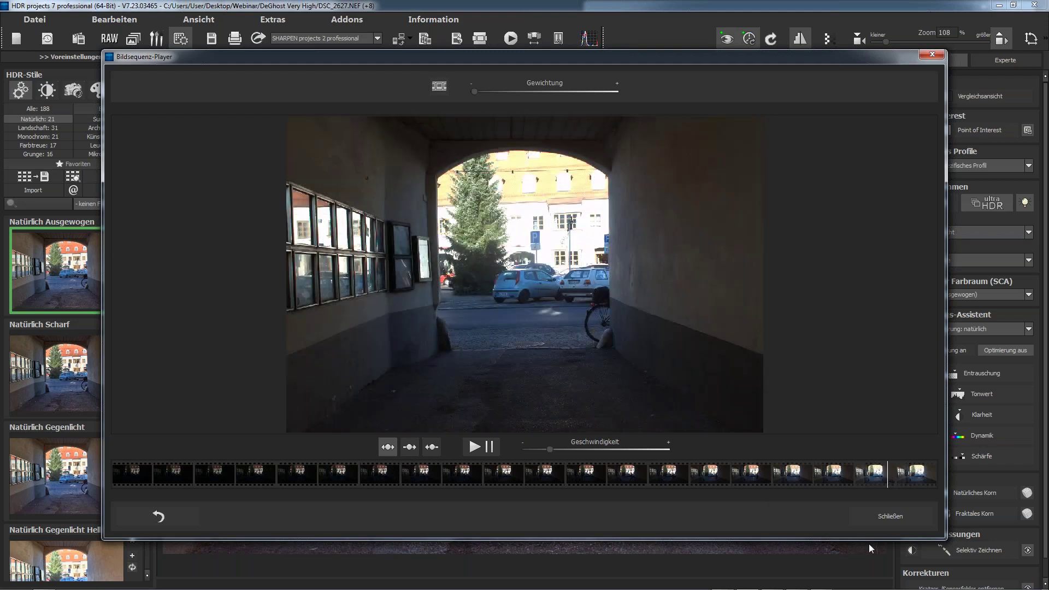
left_click(887, 518)
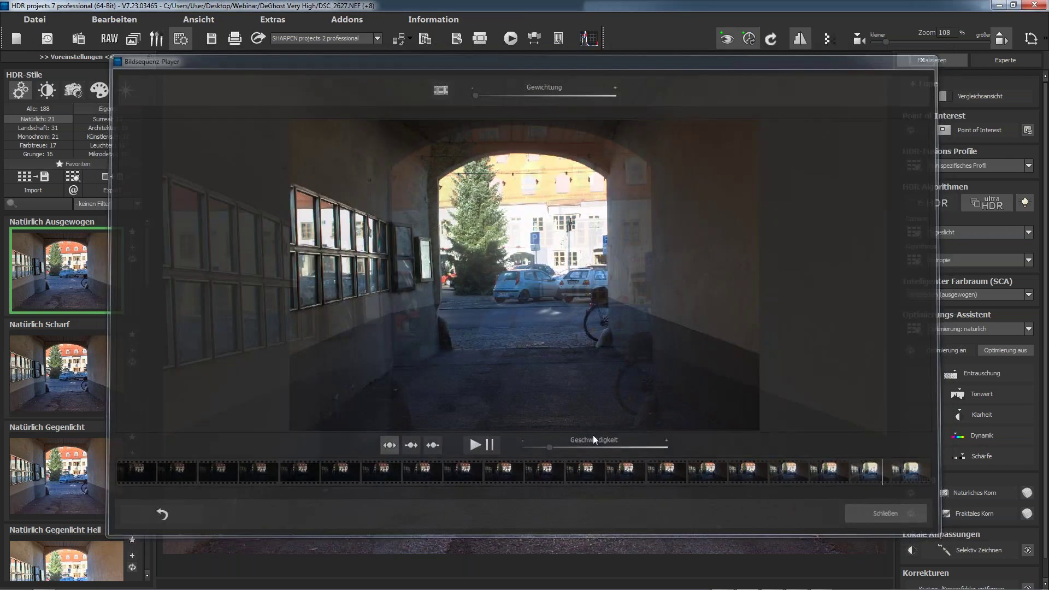
Inspect the enlarged street area beside the bicycle for ghost traces in the merged image, then return to the full view.
scroll(578, 394, "up", 3)
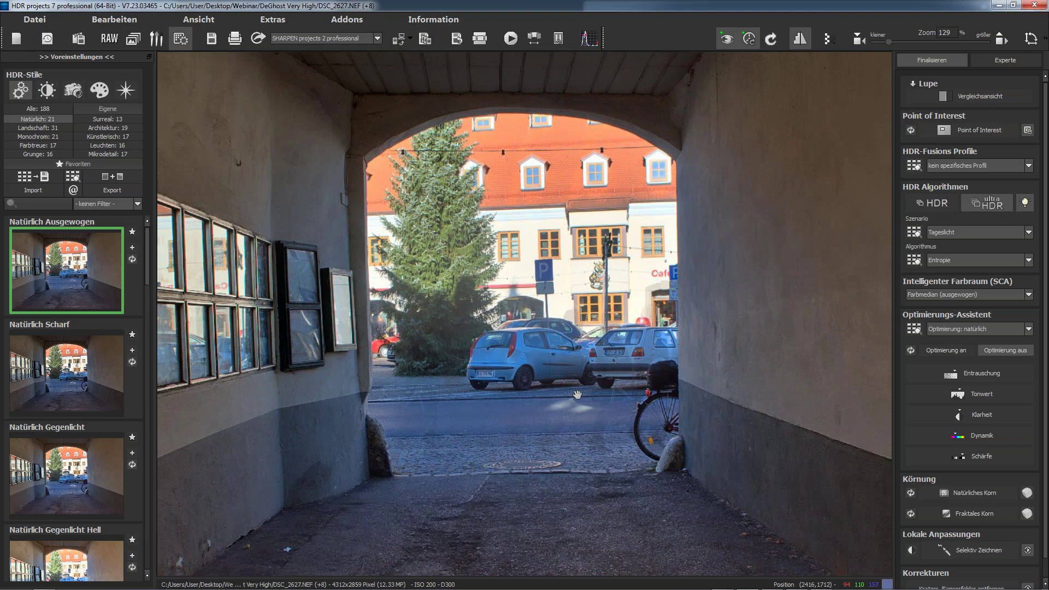
scroll(533, 247, "up", 3)
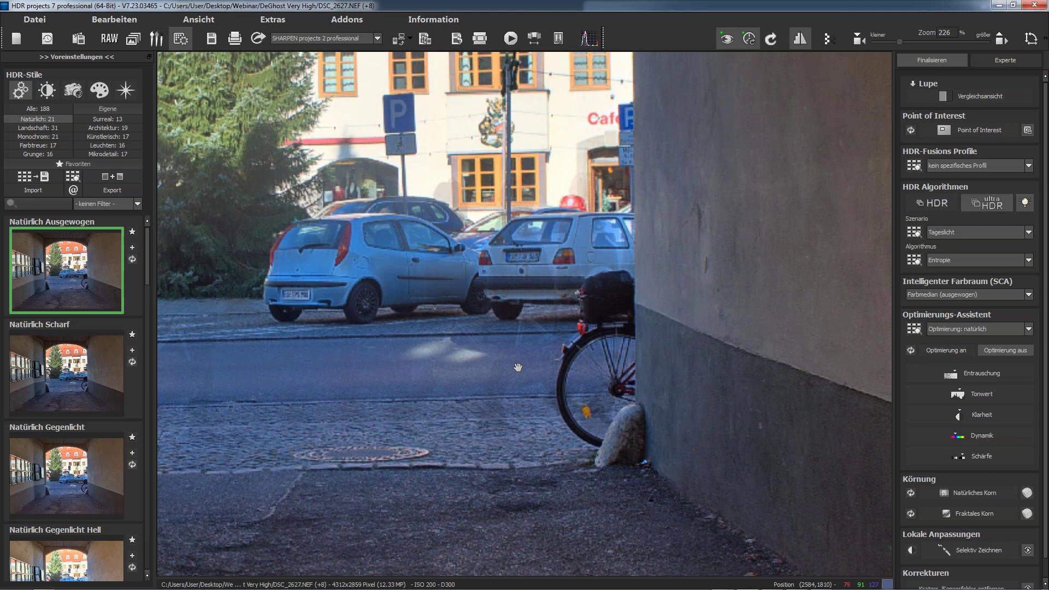
left_click_drag(468, 352, 468, 352)
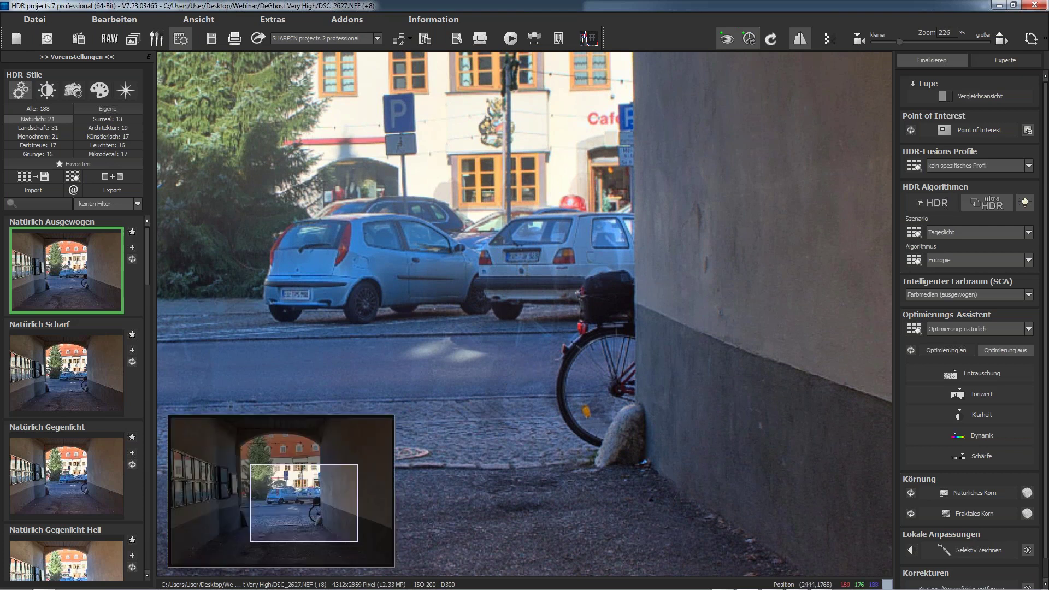
scroll(467, 352, "down", 4)
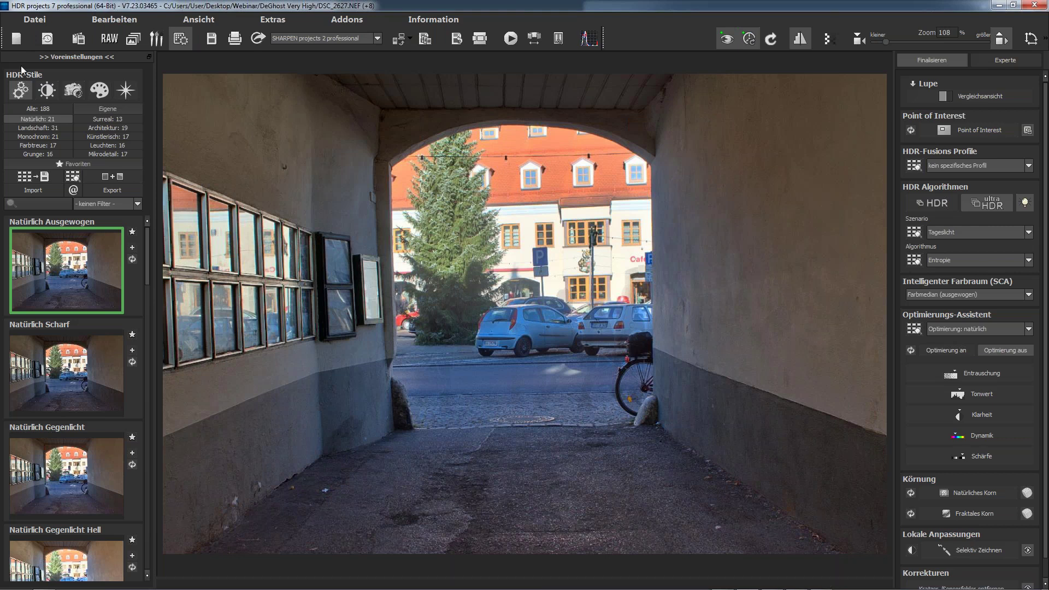
Enable Geisterbildkorrektur for the archway series with the Landschaft detail prognosis and check the merged result.
left_click(130, 43)
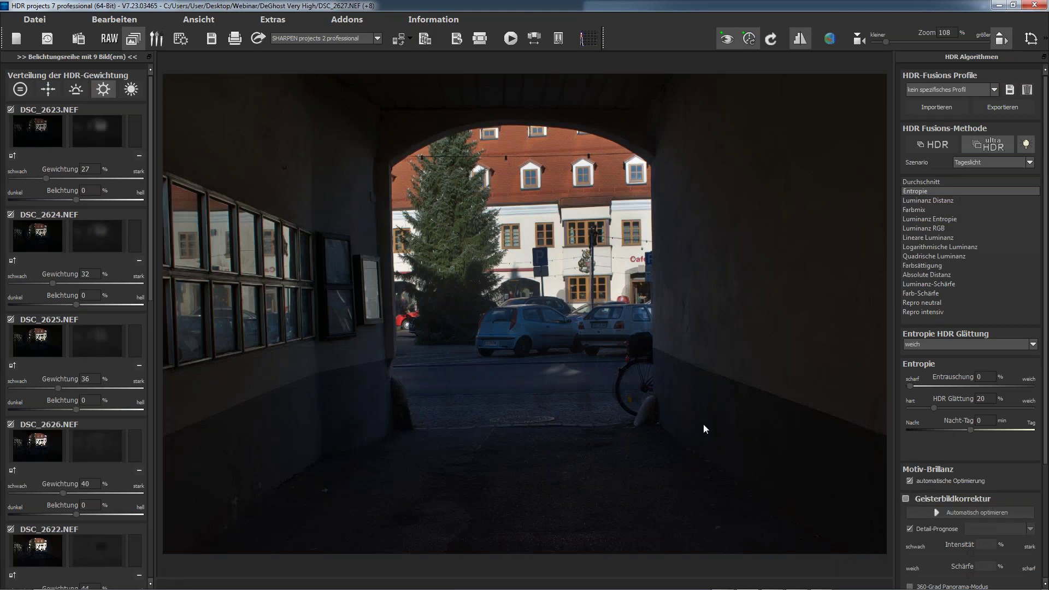
key("Return")
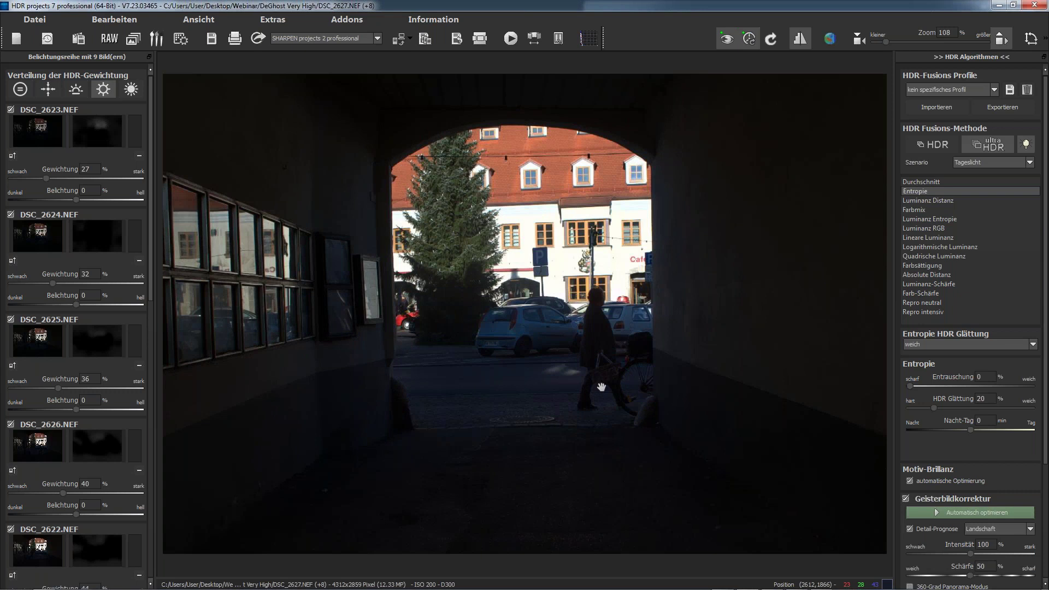
left_click(181, 38)
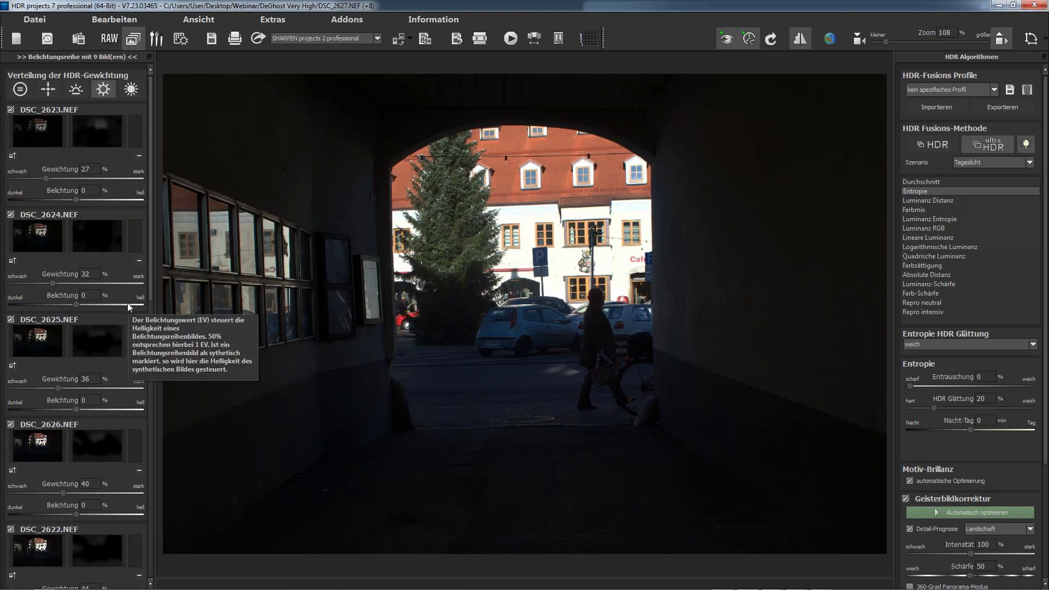
Compare the pedestrian's position in DSC_2629 and DSC_2626 using the image sequence player, then close it.
left_click(511, 38)
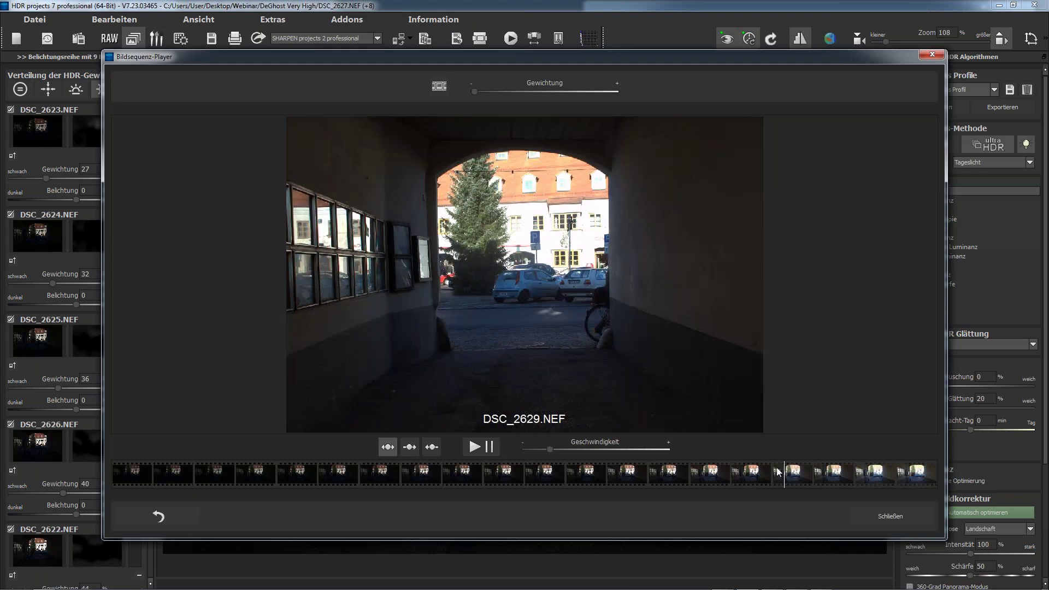
left_click(474, 457)
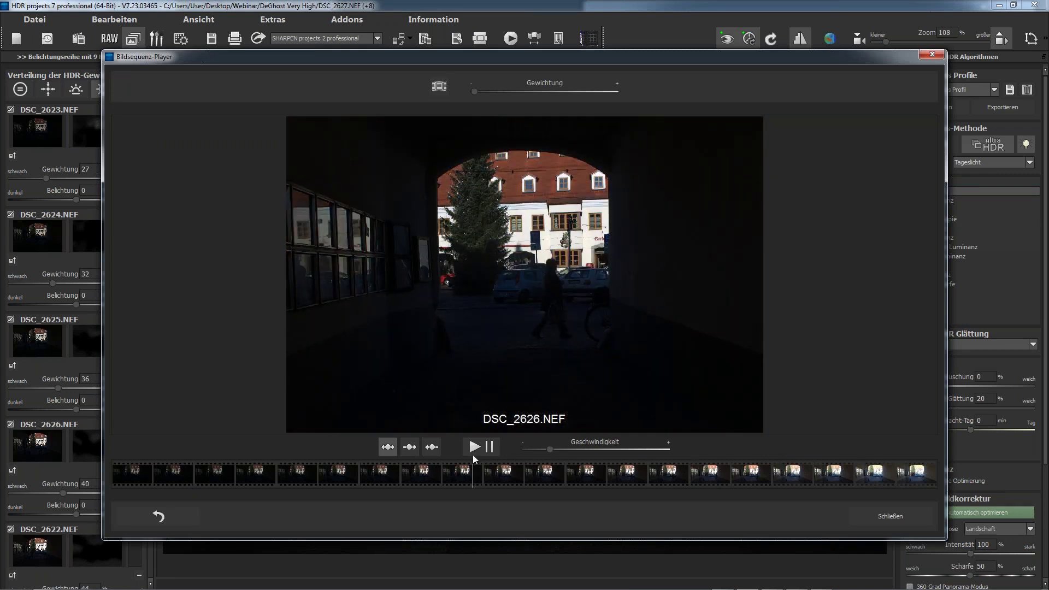
left_click(877, 513)
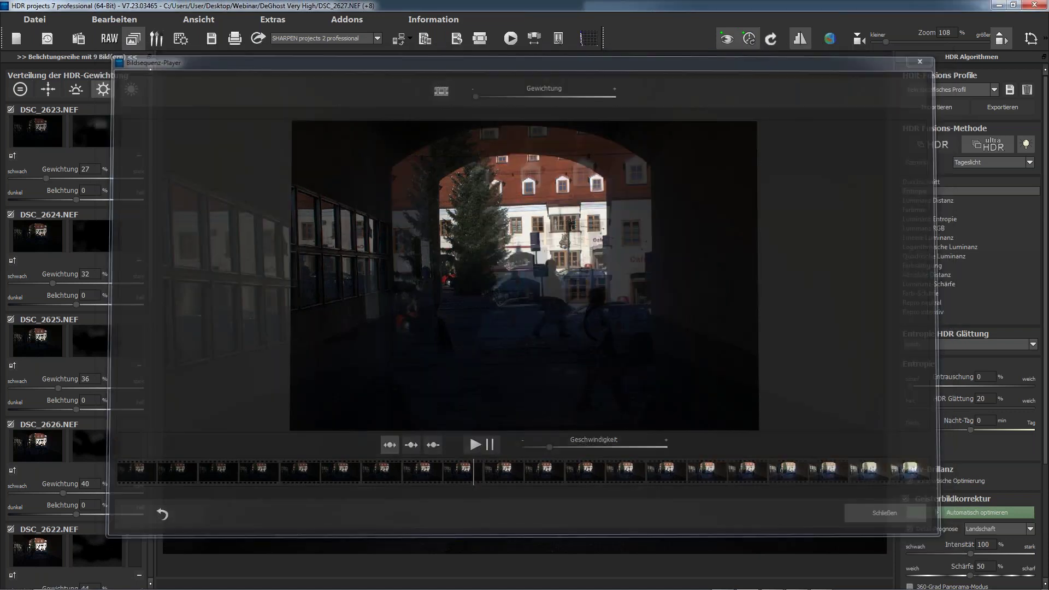
Review the exposure list around master image DSC_2627 and preview DSC_2628 on its own for comparison.
left_click_drag(149, 216, 267, 387)
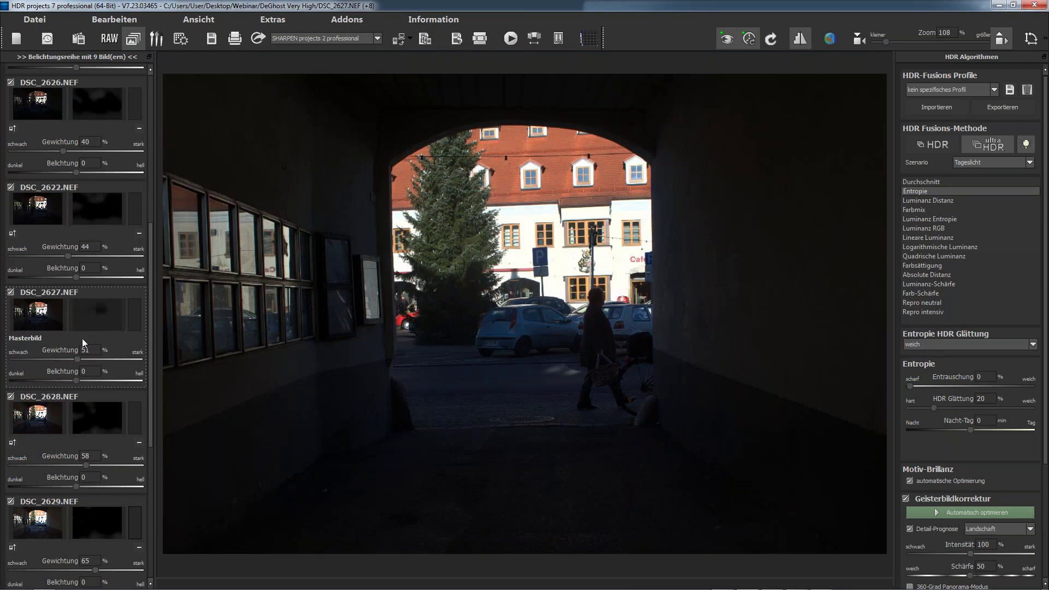
mouse_move(82, 338)
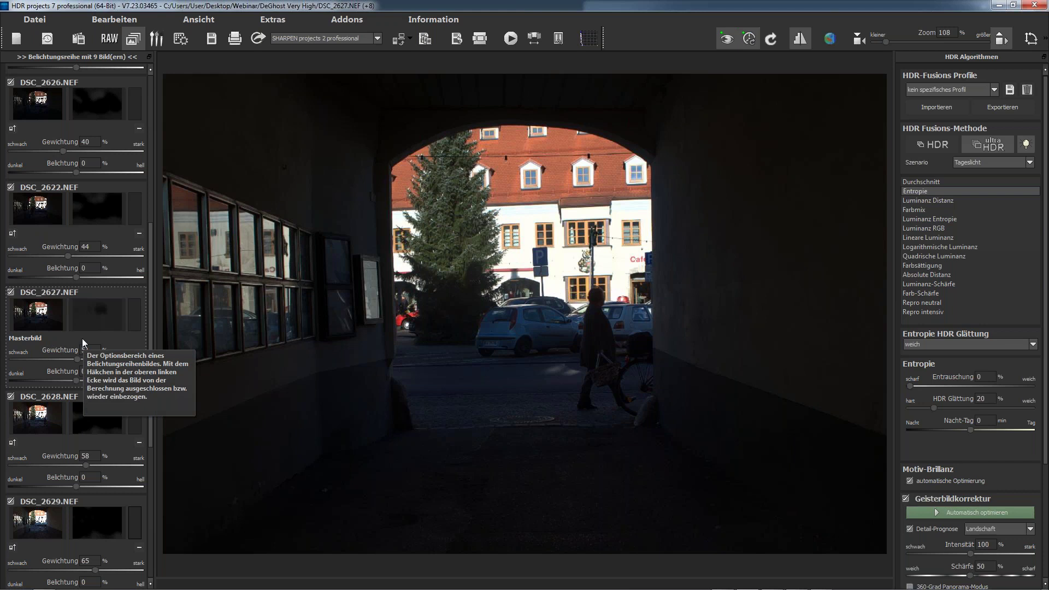
left_click(33, 315)
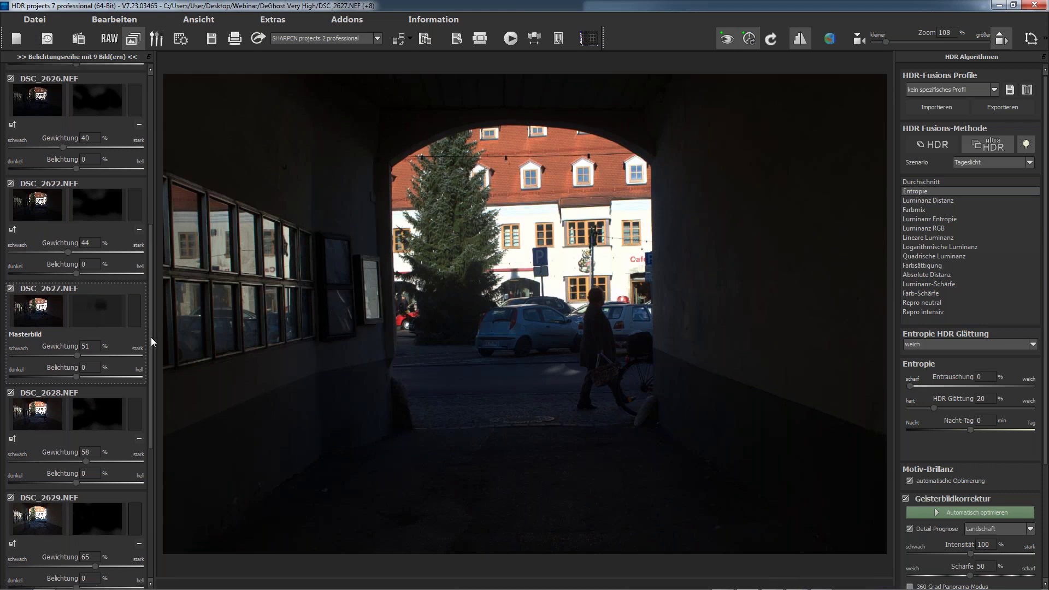
scroll(151, 337, "down", 5)
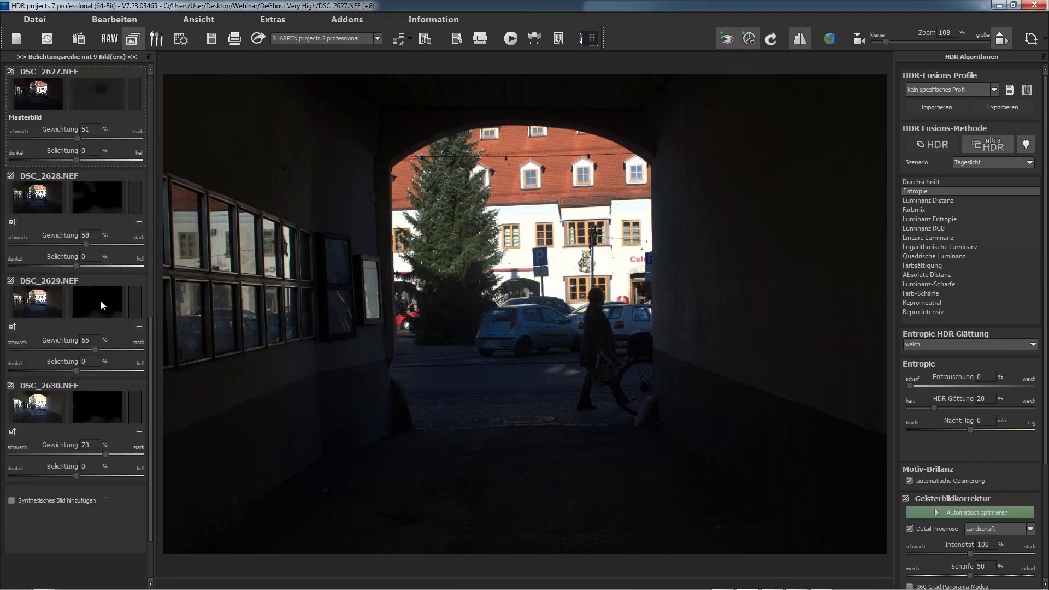
left_click(33, 194)
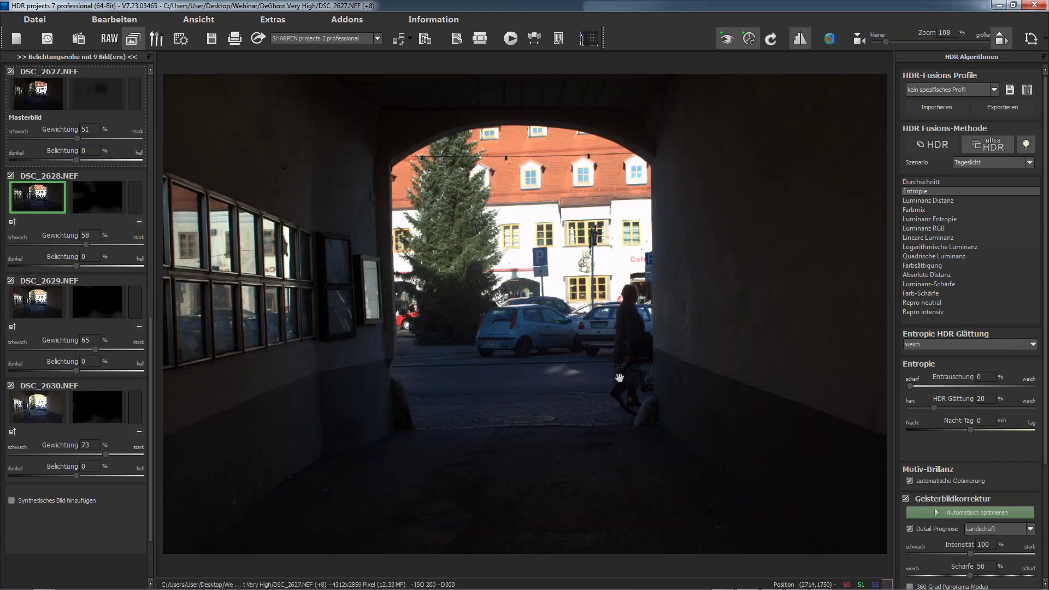
left_click(46, 201)
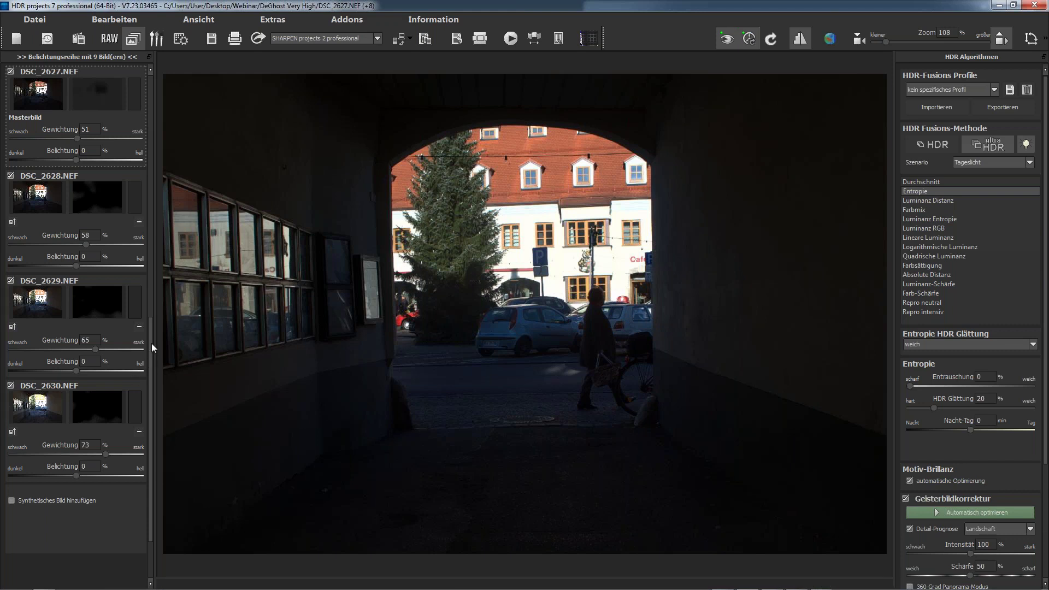
Try DSC_2623, DSC_2622 and DSC_2627 in turn as the master image of the ghost correction.
scroll(152, 343, "up", 10)
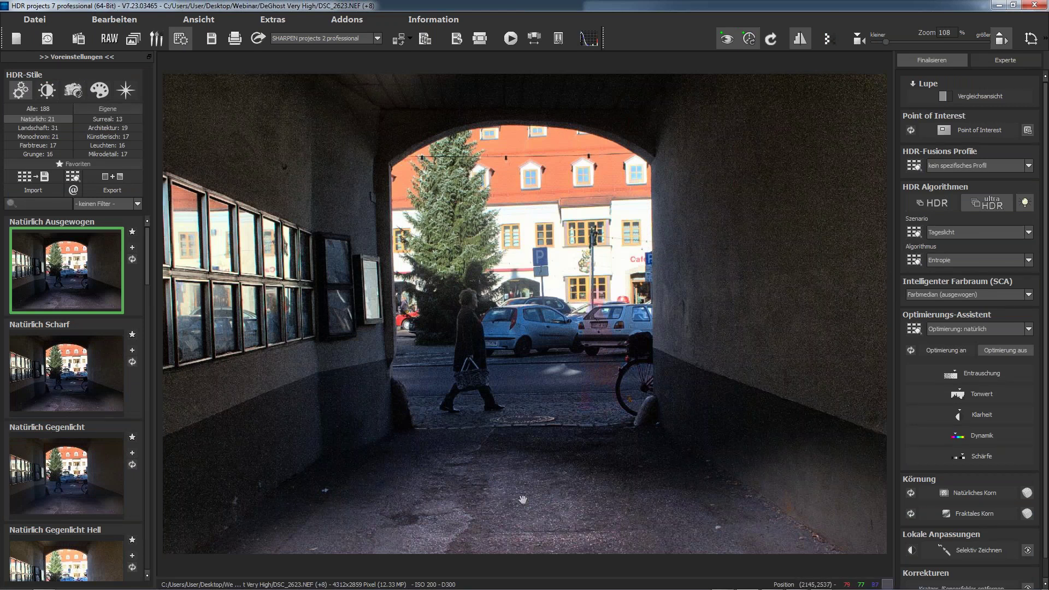
left_click(125, 42)
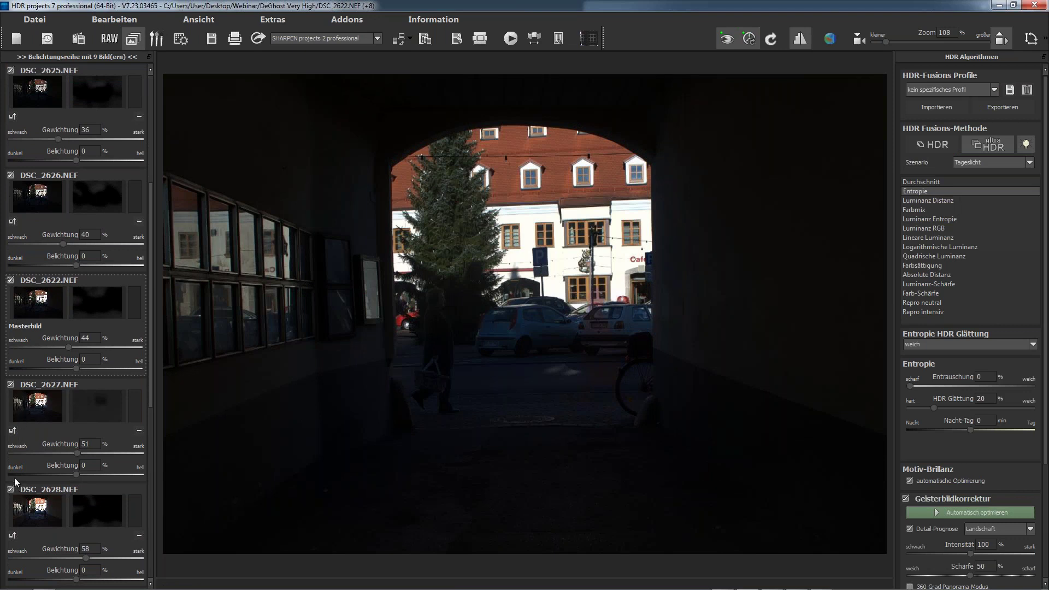
left_click(12, 431)
Set DSC_2629 as the master image for the series' ghost correction.
scroll(82, 362, "down", 3)
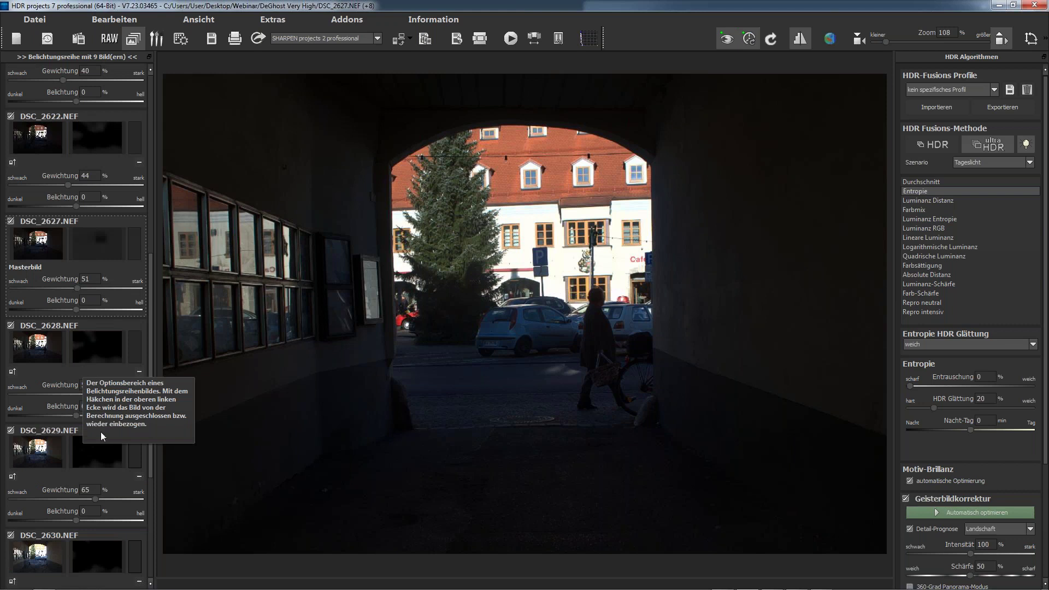
left_click_drag(150, 400, 150, 454)
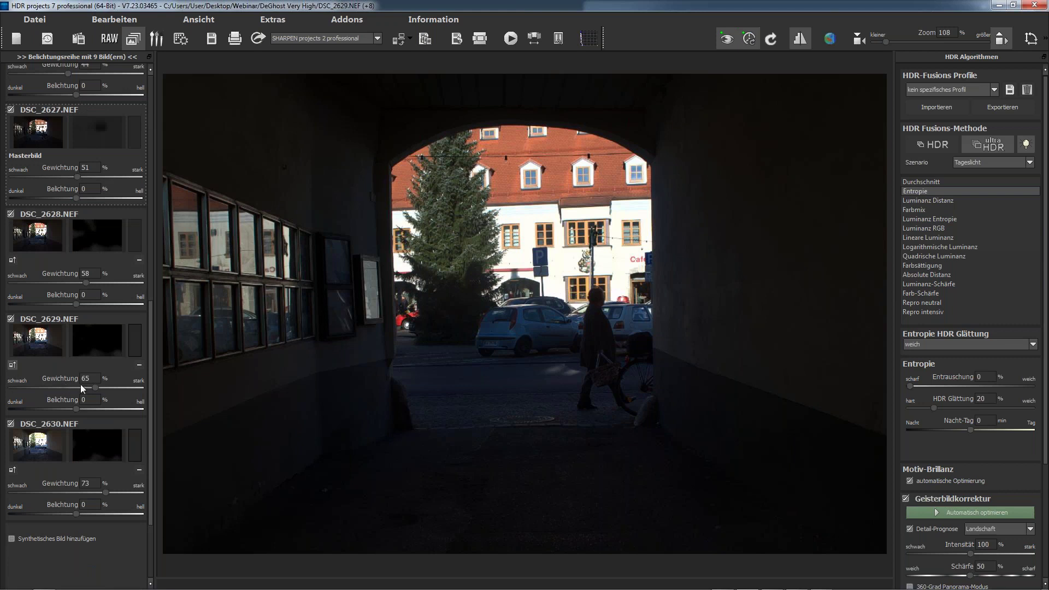
left_click(80, 386)
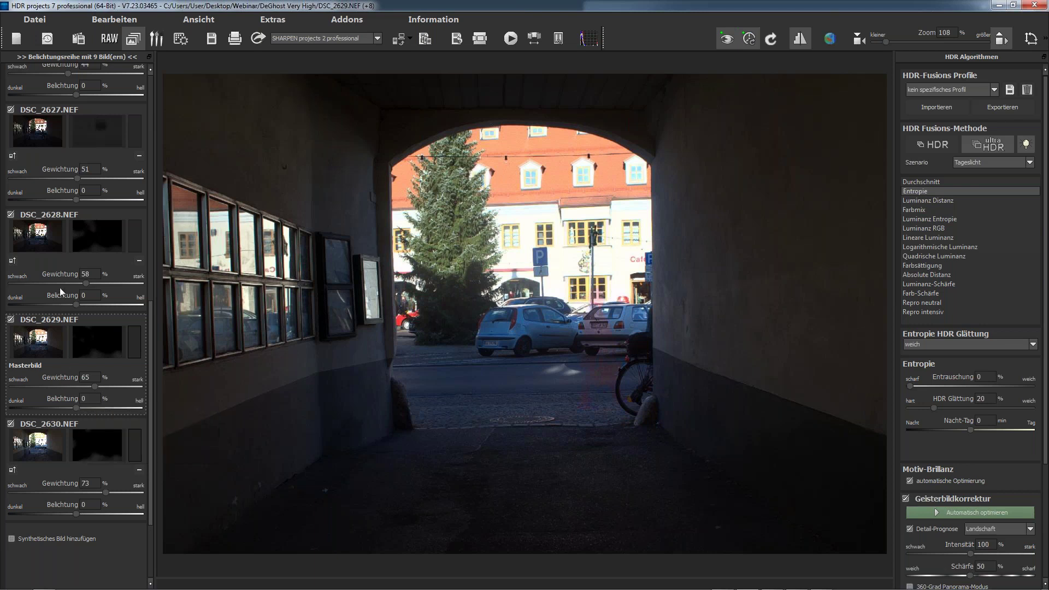
Set DSC_2627 as the series' master image and the Entropie algorithm's Nacht-Tag value to 19 min.
scroll(60, 287, "up", 3)
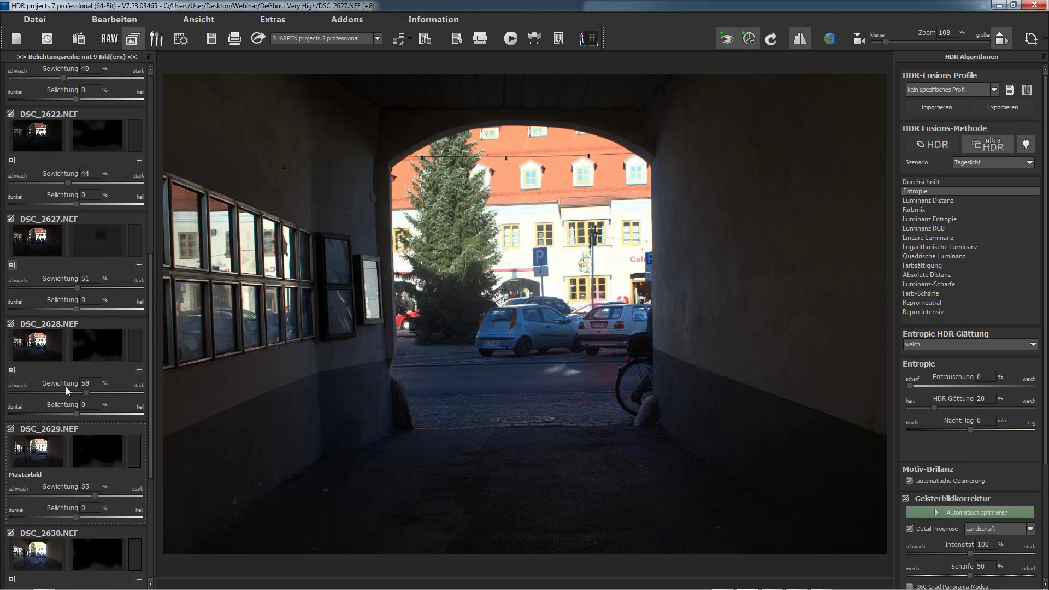
left_click(12, 265)
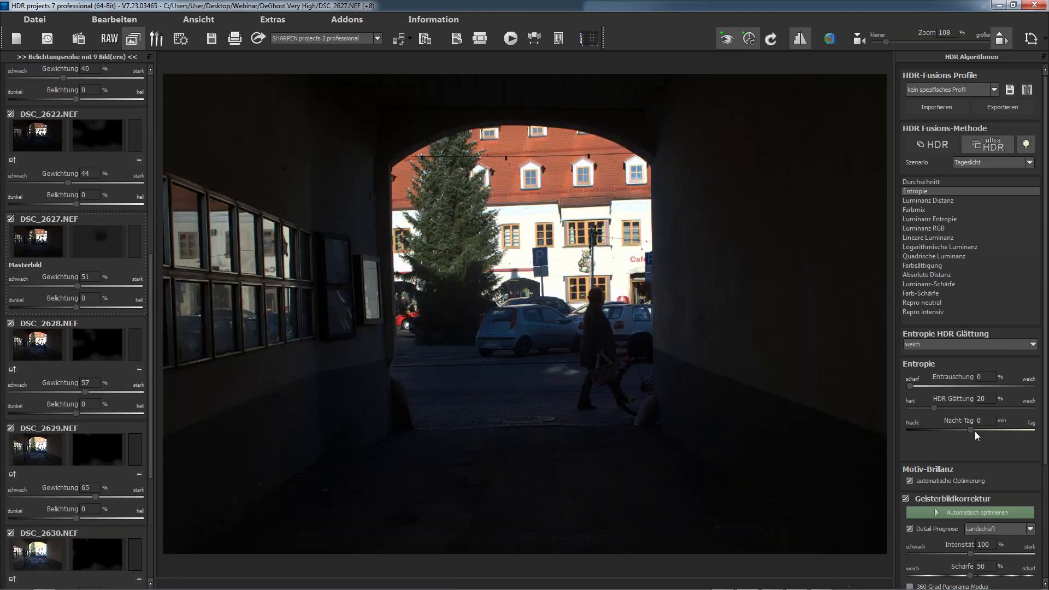
left_click(1022, 431)
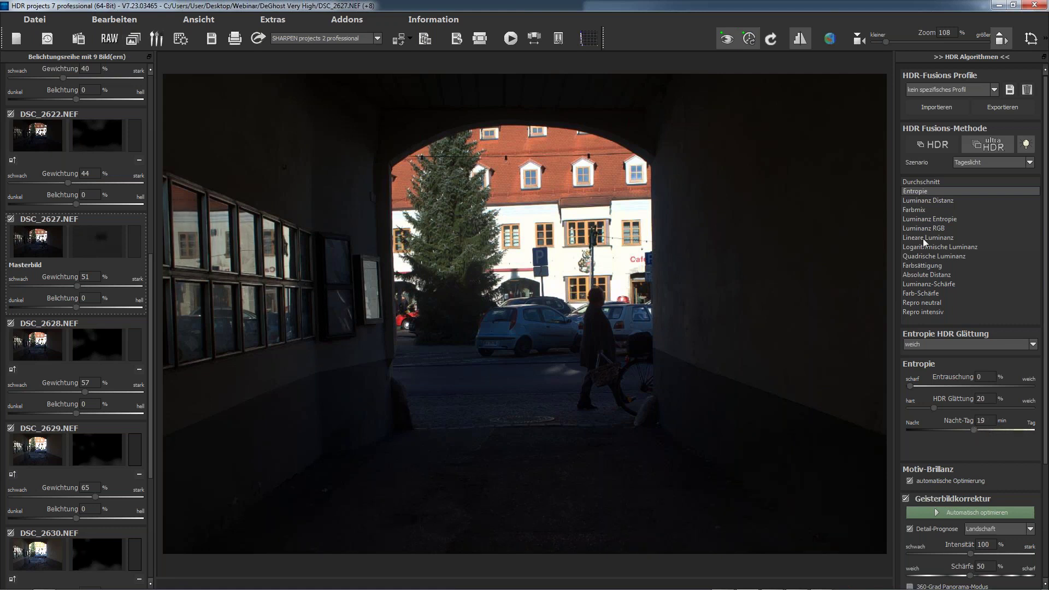
Try the Farbmix and Luminanz RGB algorithms before choosing Lineare Luminanz, and raise the exposure of master image DSC_2627.
key("Down")
left_click(914, 210)
left_click(925, 224)
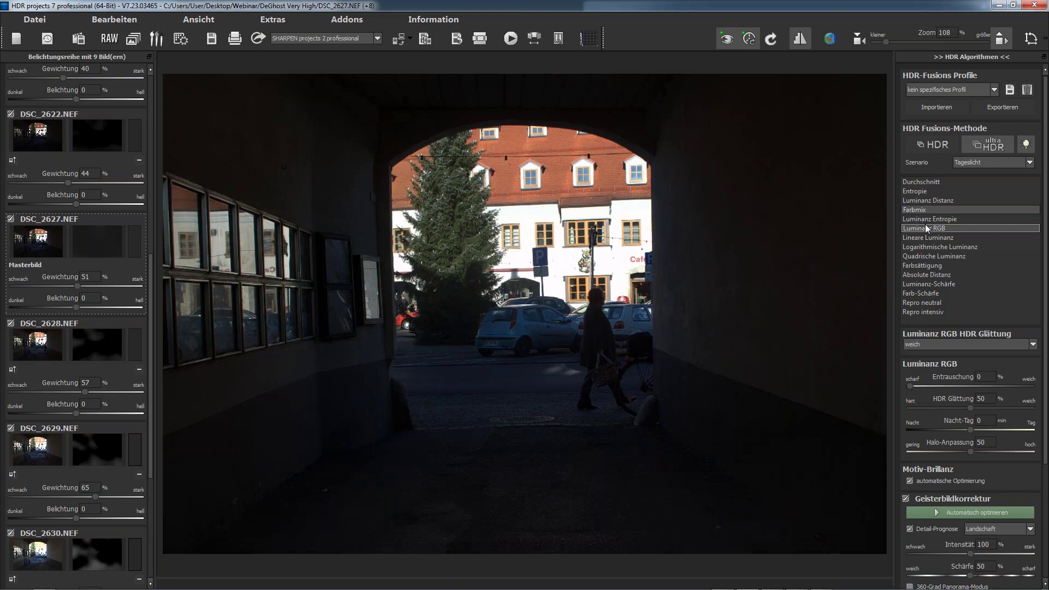
left_click(924, 237)
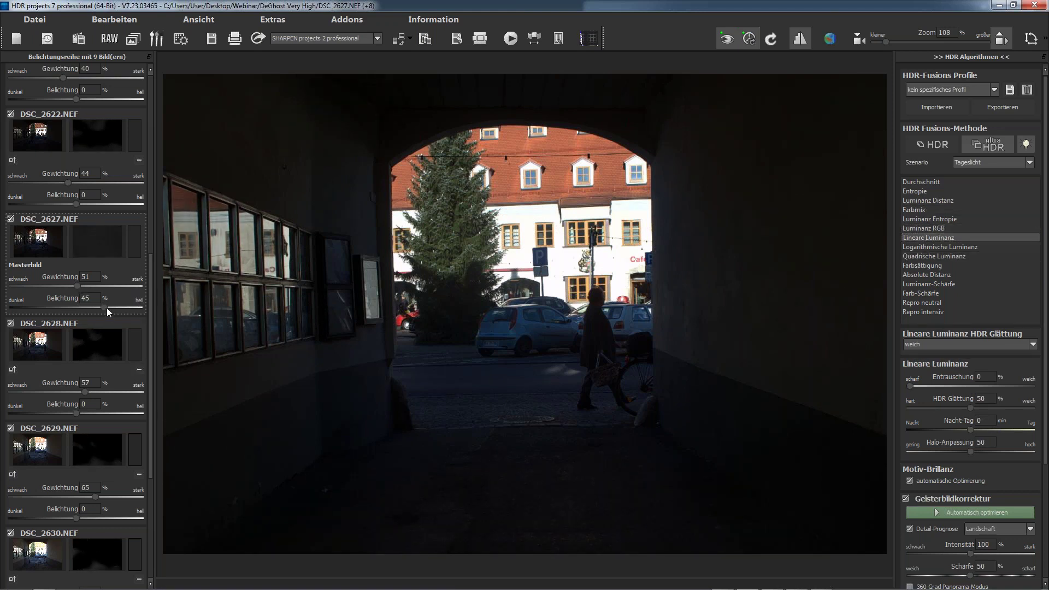
left_click_drag(106, 307, 157, 115)
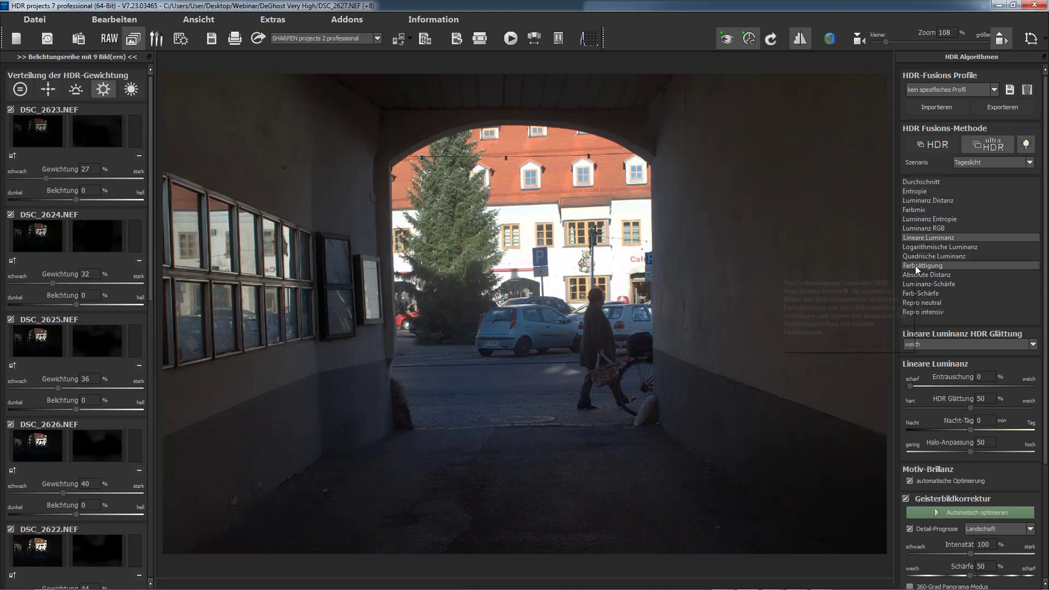
Turn off the automatic ghost correction for the exposure series.
mouse_move(915, 266)
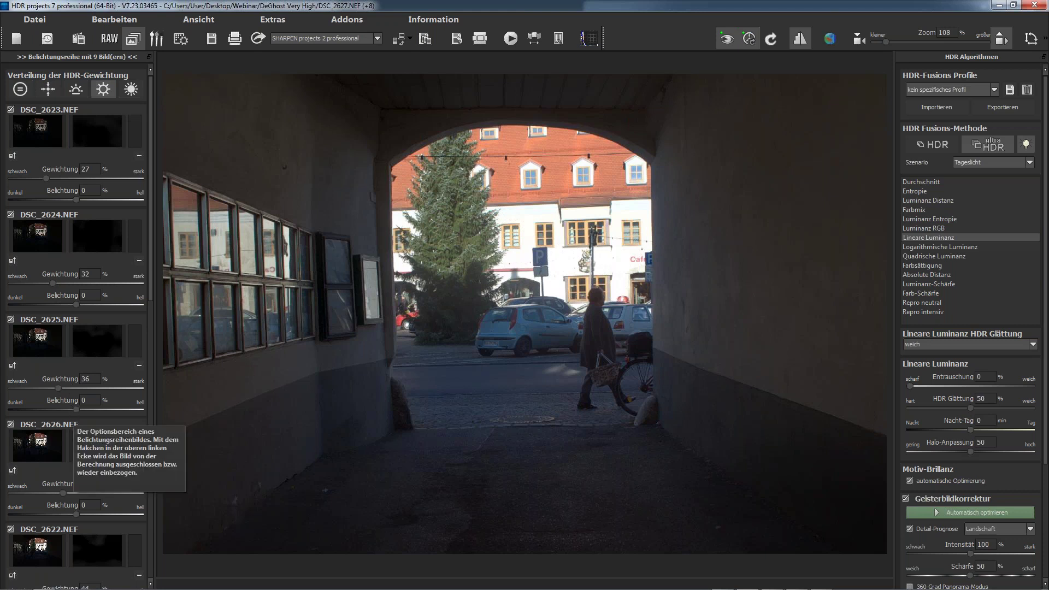
left_click(935, 500)
left_click(546, 331)
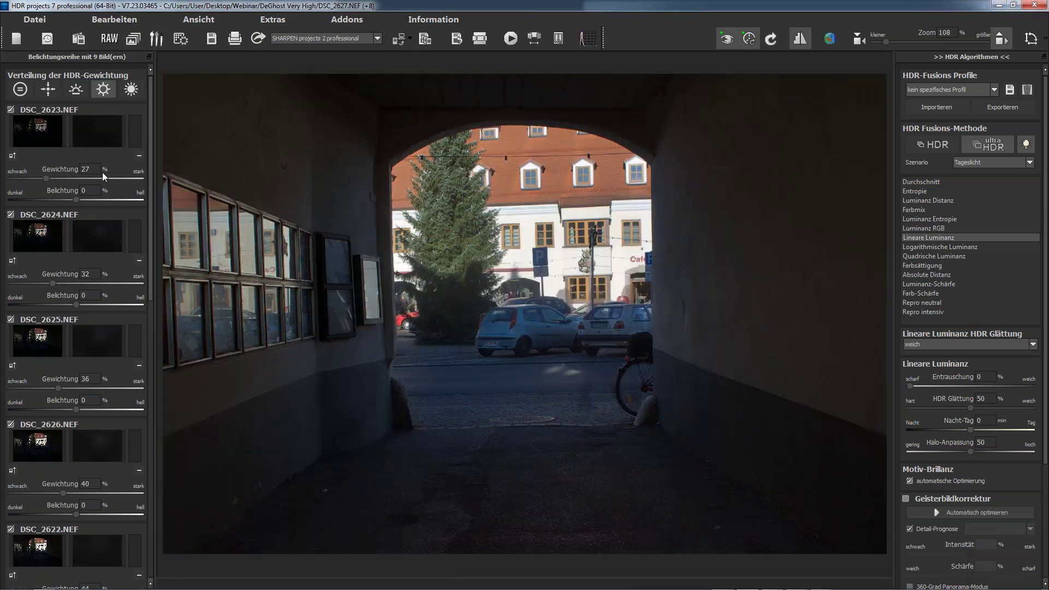
Try the HDR weighting distributions in turn without ghost correction, ending on the one where midtones dominate (Mitteltöne dominieren).
left_click(24, 96)
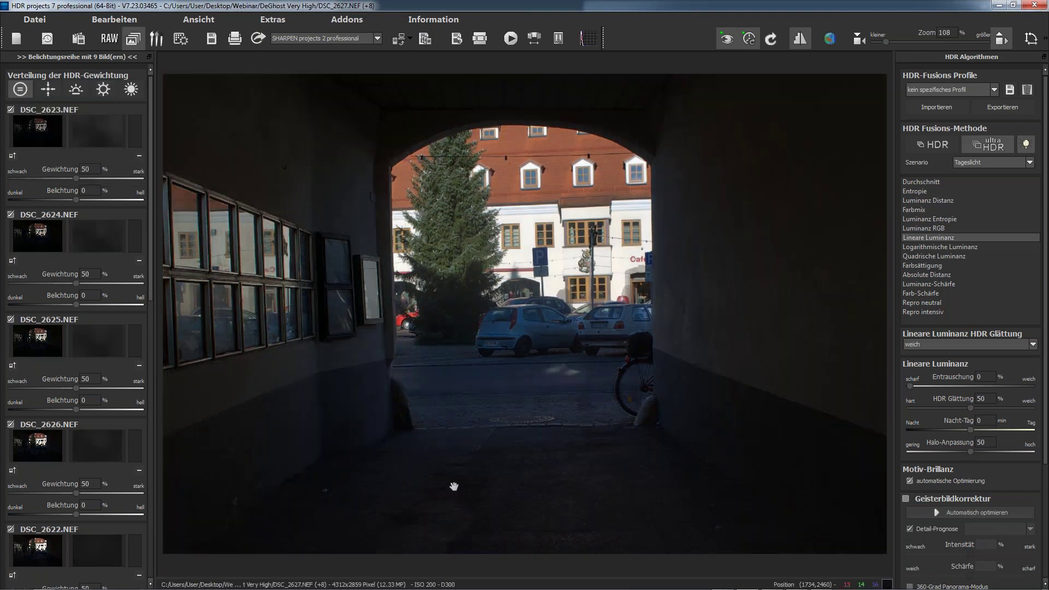
left_click(49, 93)
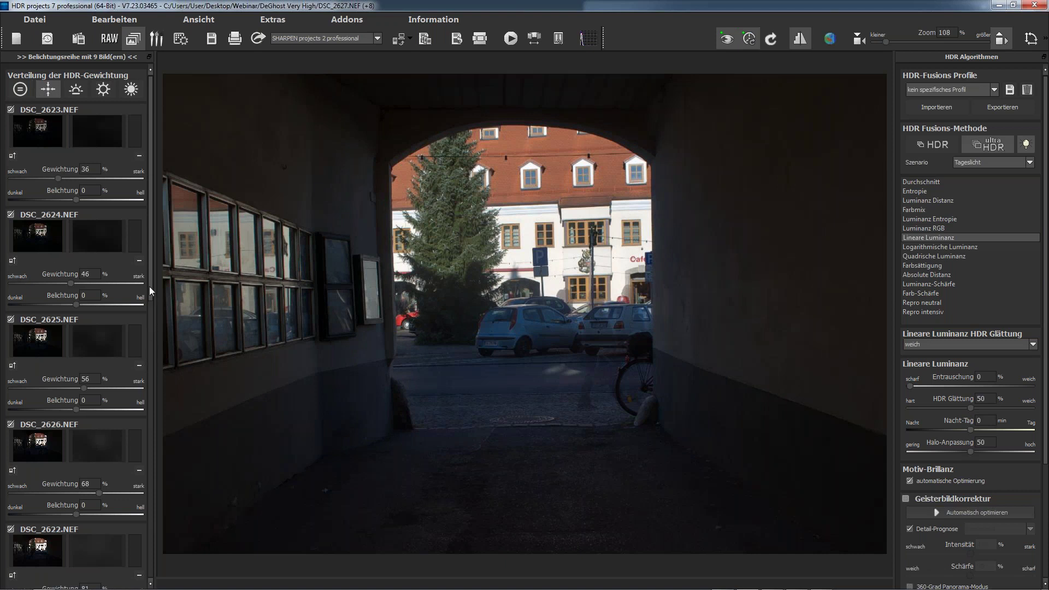
scroll(152, 292, "down", 5)
scroll(153, 293, "up", 5)
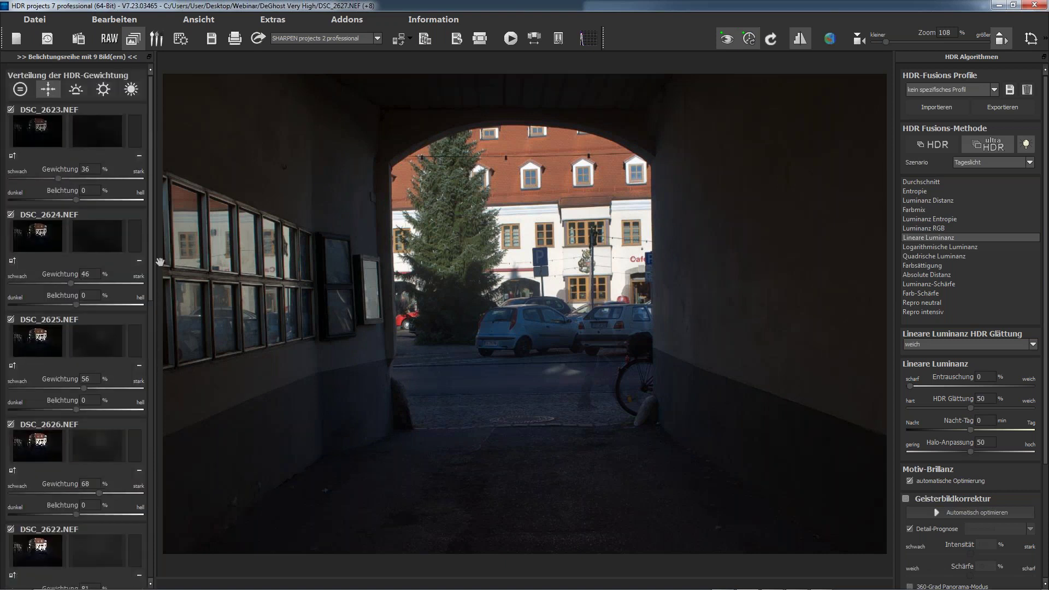
left_click(78, 91)
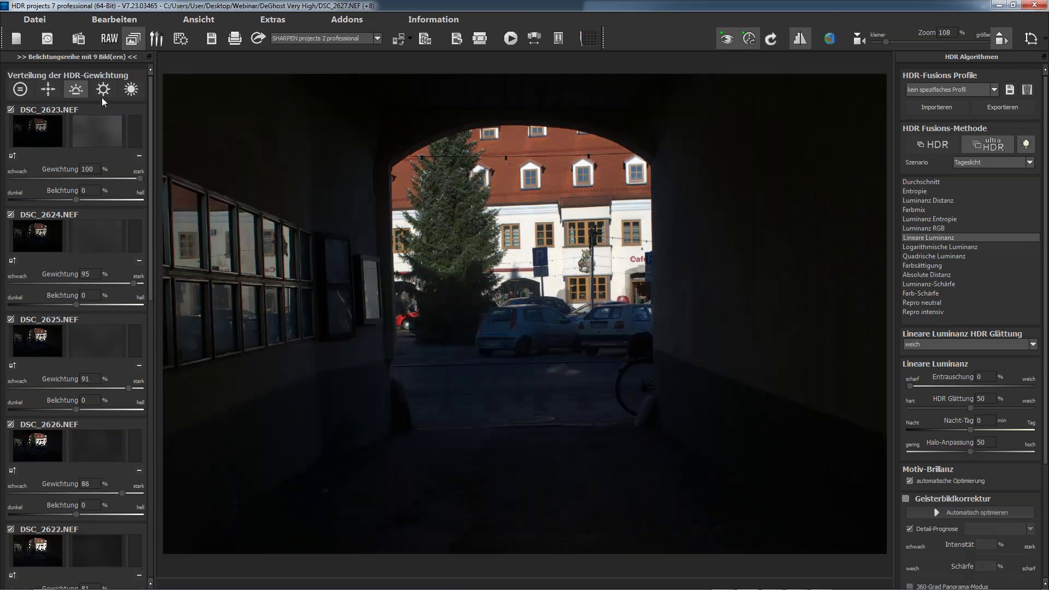
left_click(106, 90)
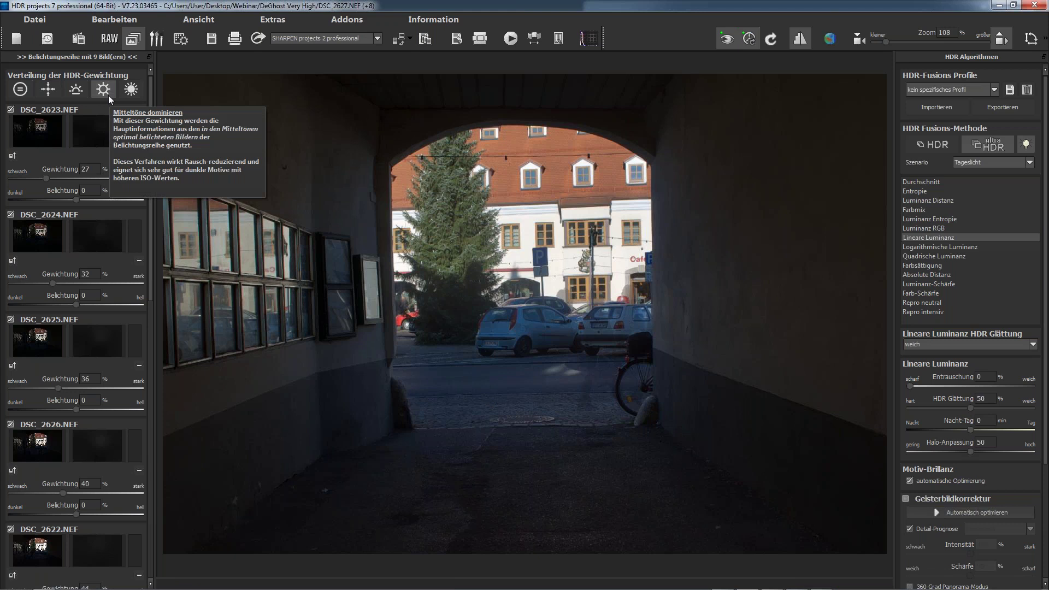
left_click(131, 90)
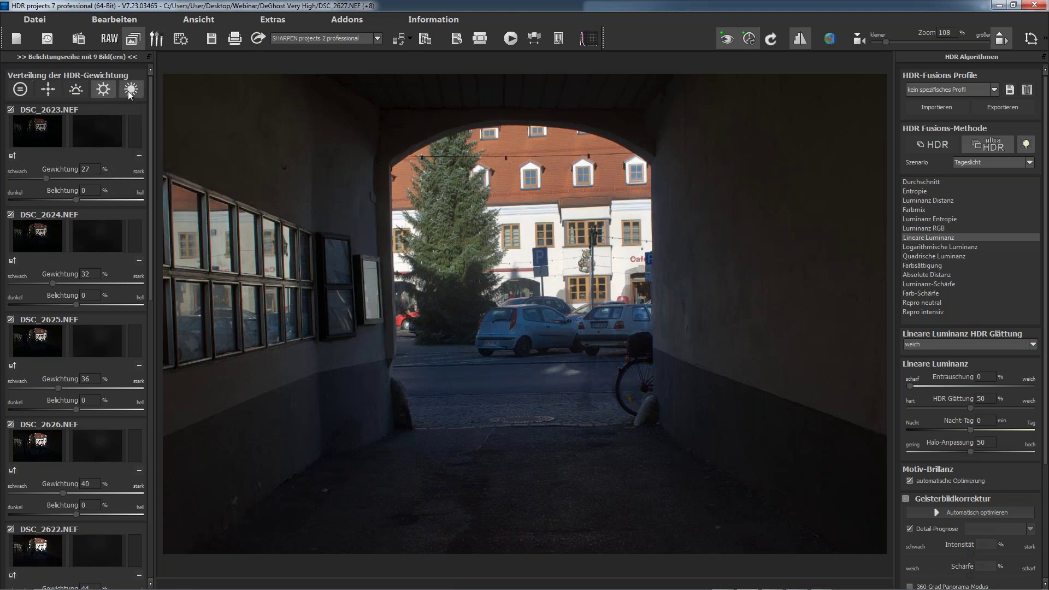
left_click(103, 89)
Turn the automatic ghost correction back on for the exposure series.
left_click(906, 499)
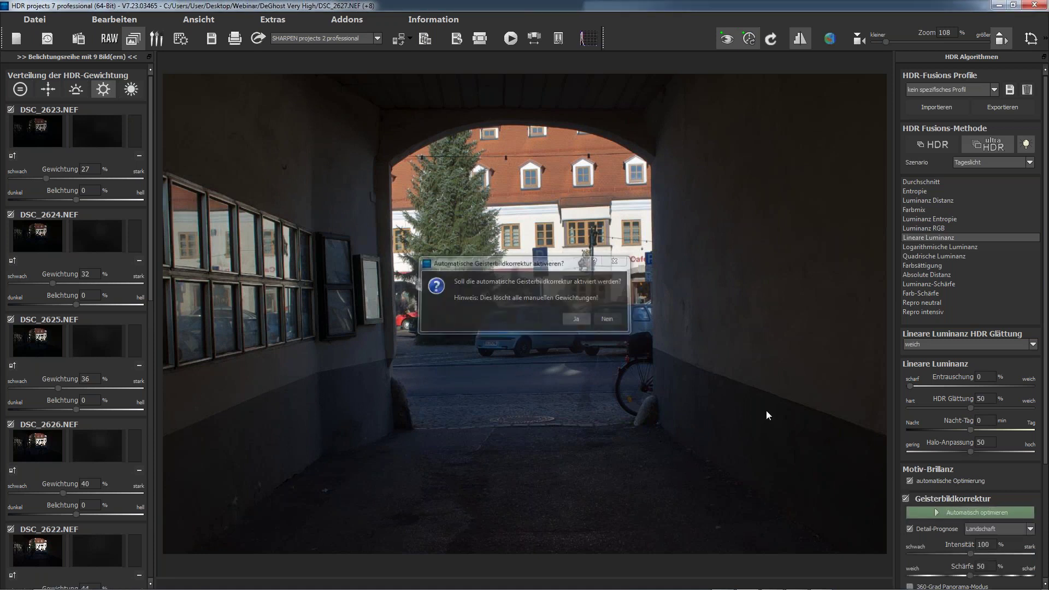
left_click(609, 316)
scroll(959, 385, "down", 5)
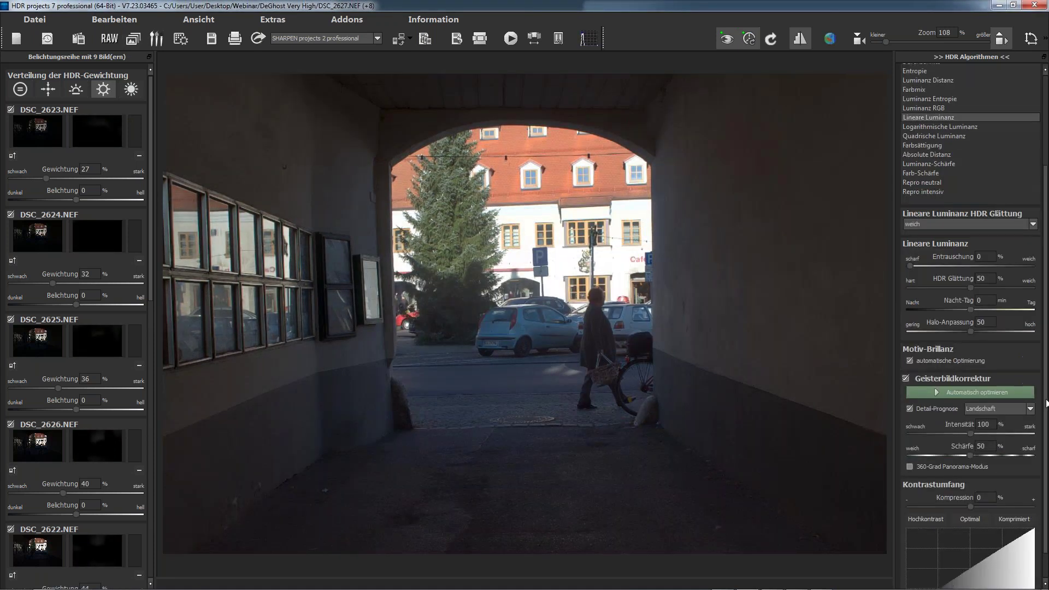
Set the ghost correction's intensity to 25% and keep Landschaft as its detail prognosis.
left_click(961, 381)
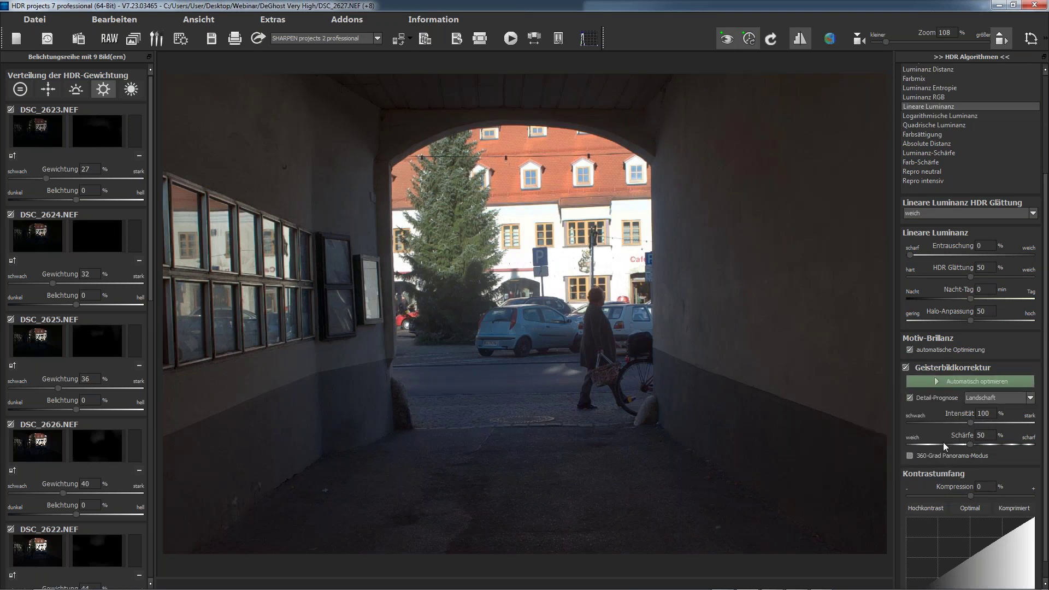
left_click(971, 386)
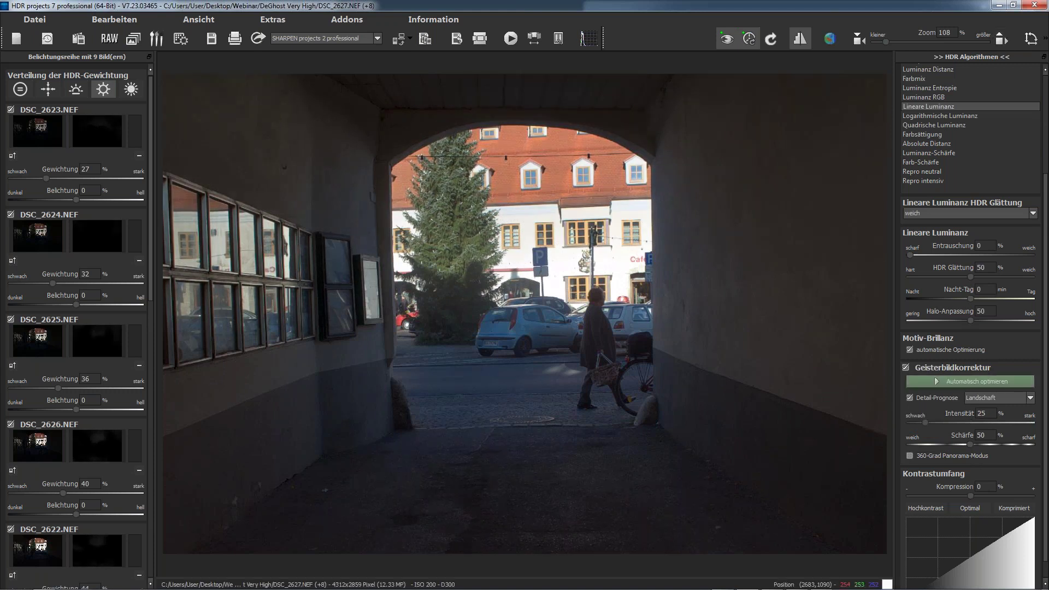
left_click(988, 400)
left_click(987, 399)
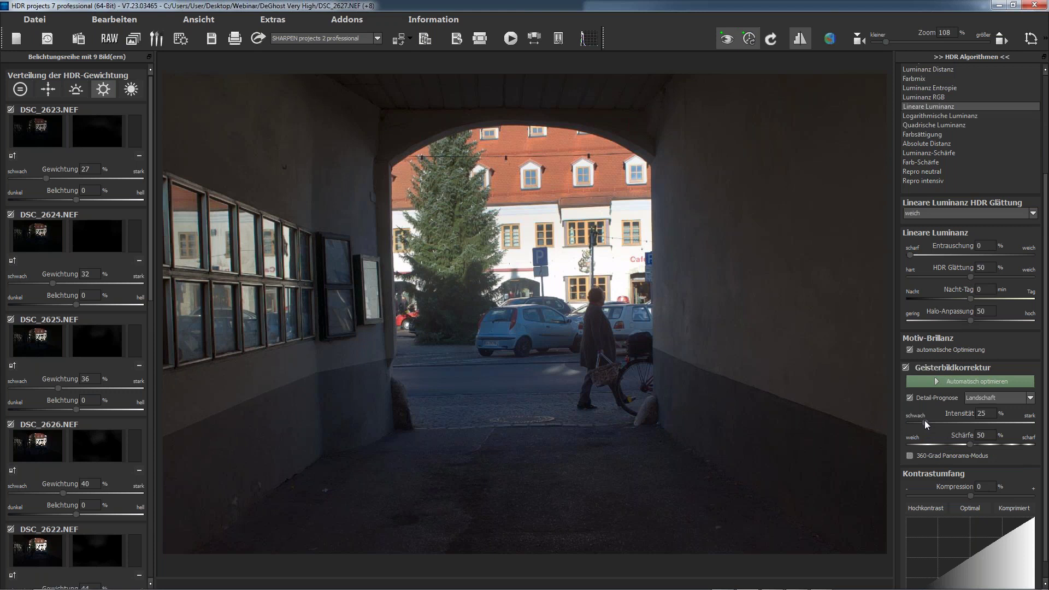
Straighten the horizon to 106 in the RAW development with a reference line across the archway opening, and run the post-processing.
left_click(43, 446)
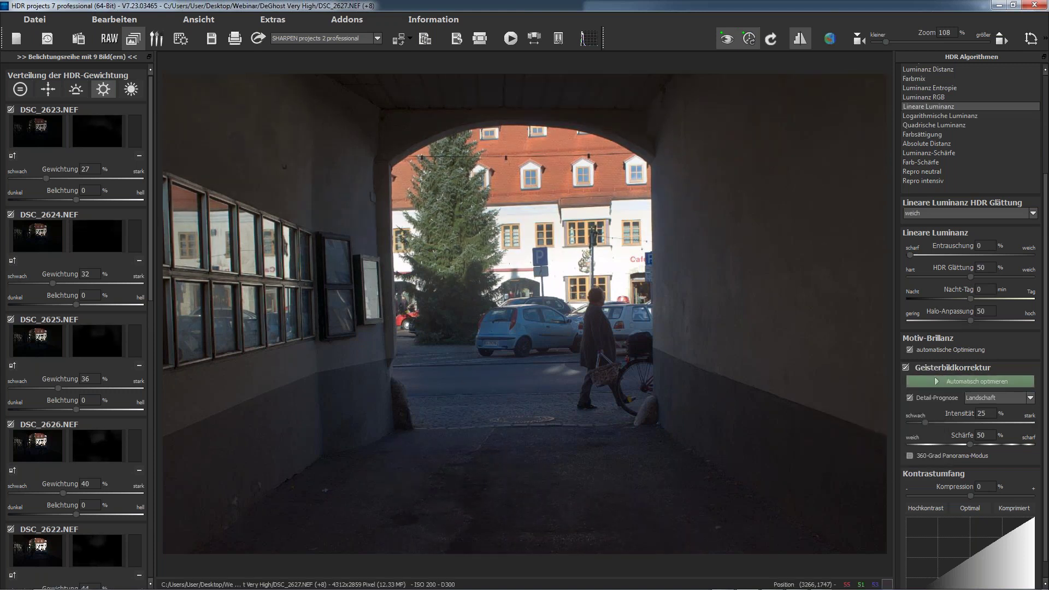
left_click(109, 39)
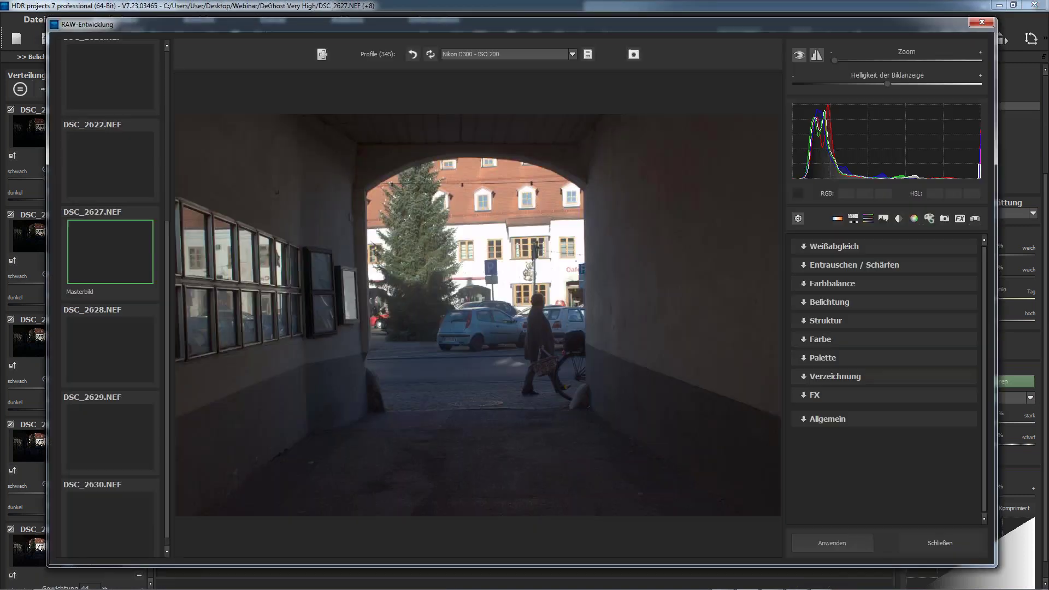
scroll(814, 464, "down", 3)
left_click(803, 382)
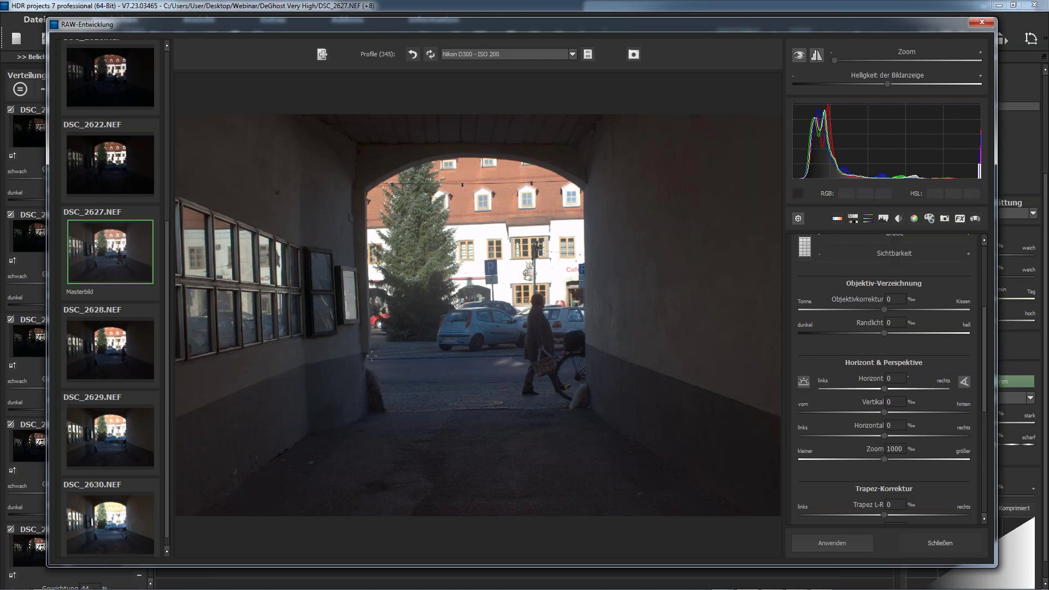
left_click_drag(367, 360, 579, 341)
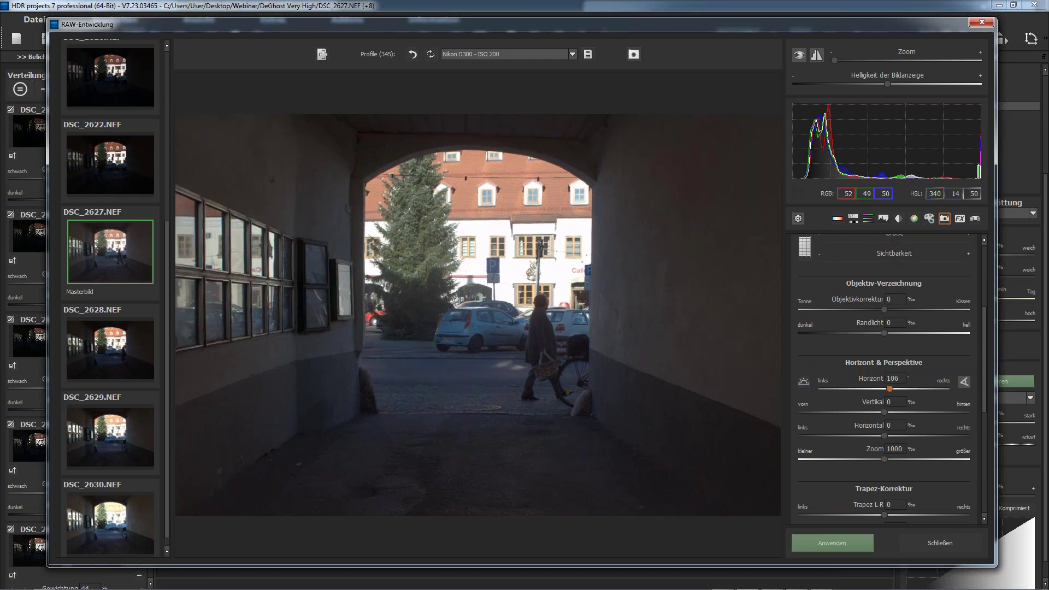
left_click(830, 546)
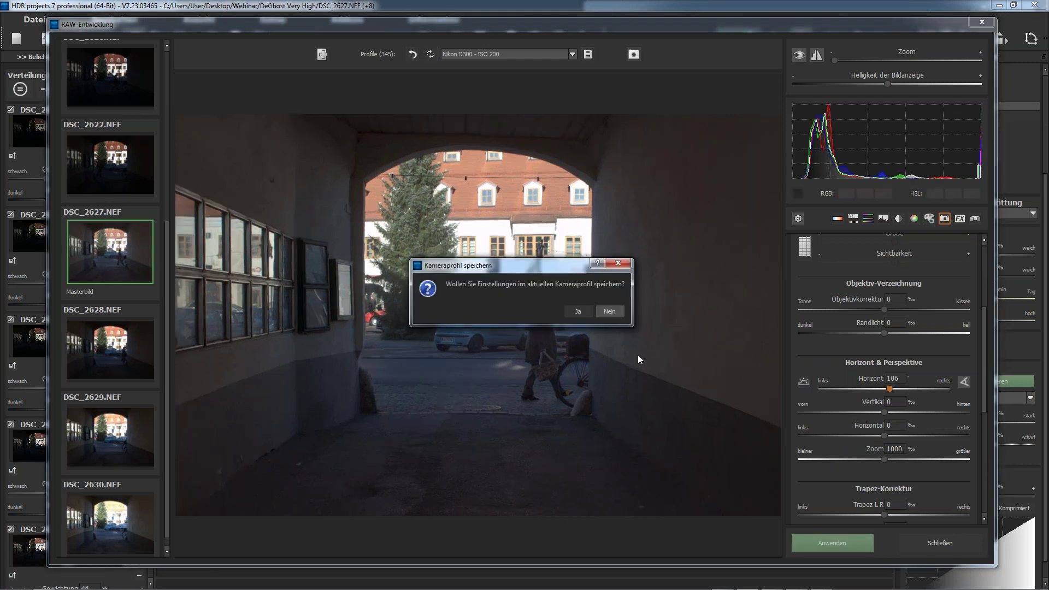
key("Return")
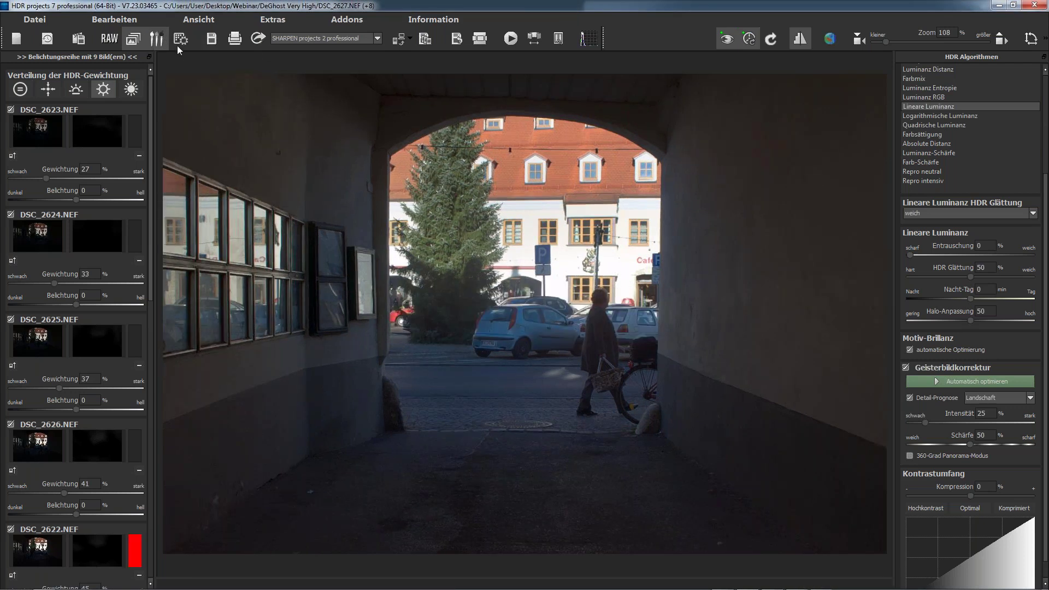
left_click(155, 40)
left_click(155, 42)
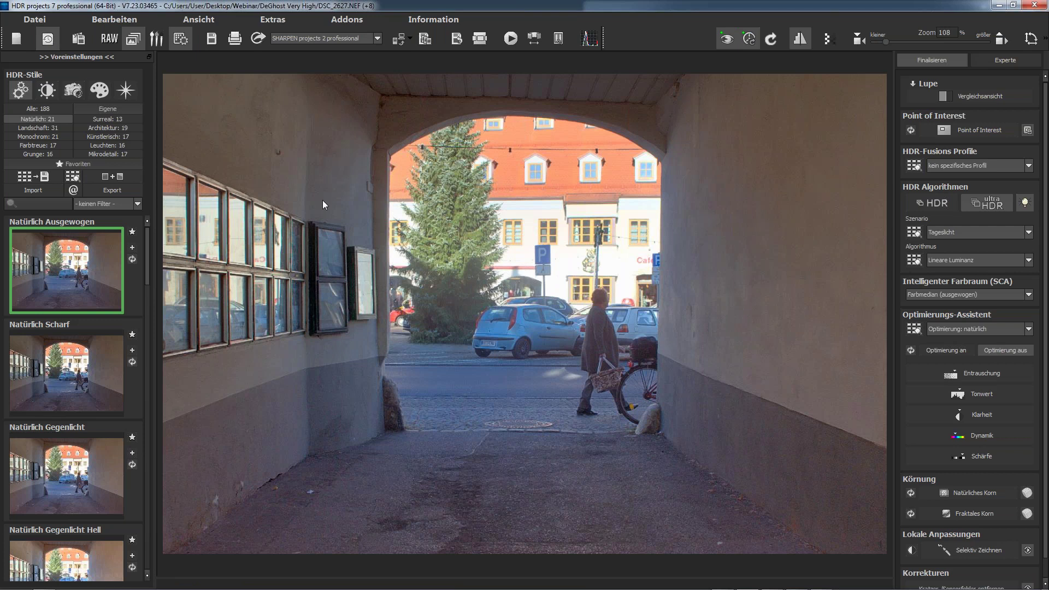
Load the four-image night series starting with IMG_1972.CR2 from the history browser.
key("ctrl+h")
left_click(331, 317)
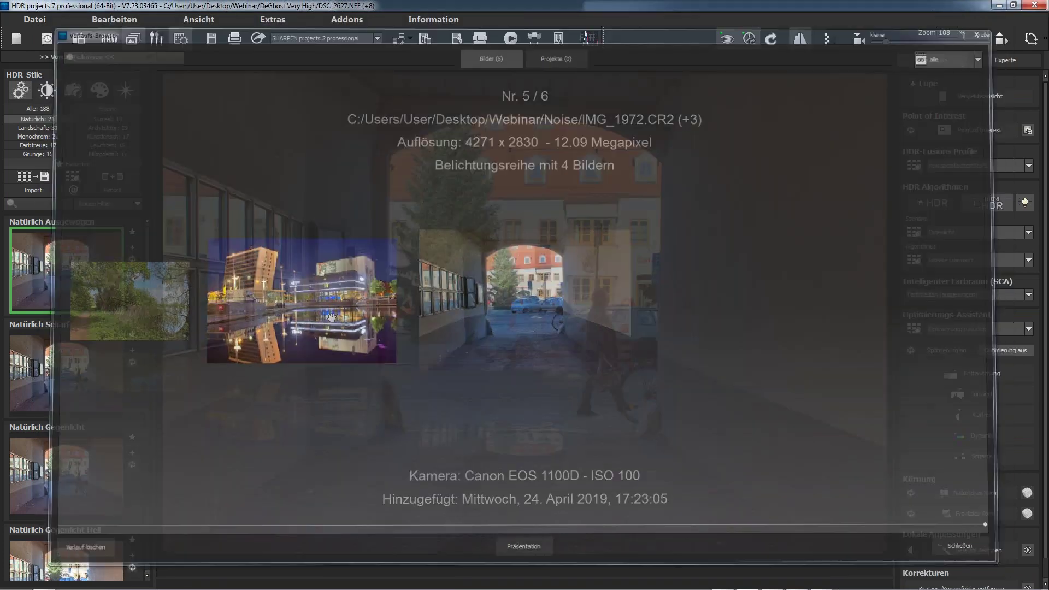
key("Return")
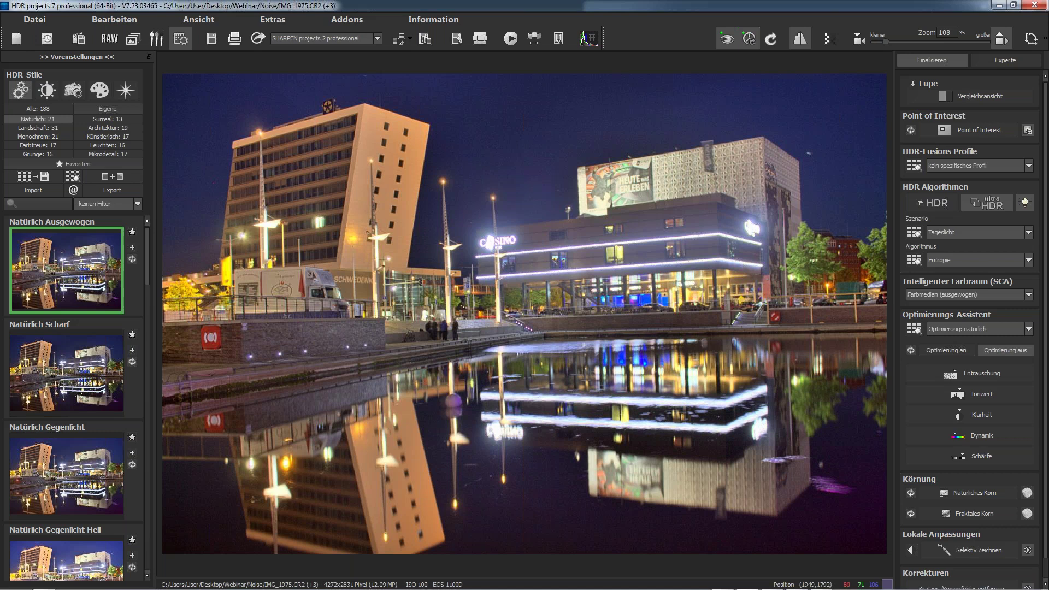
Review the night series in the RAW development, close it, and examine the casino building, its illuminated lettering and the sky in close-up.
left_click(109, 42)
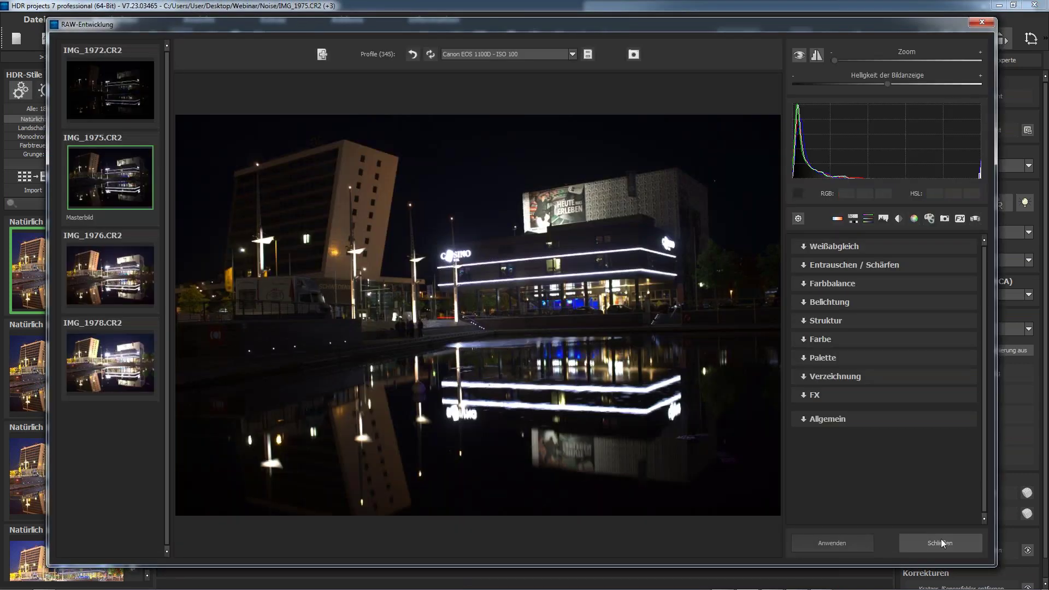
left_click(942, 542)
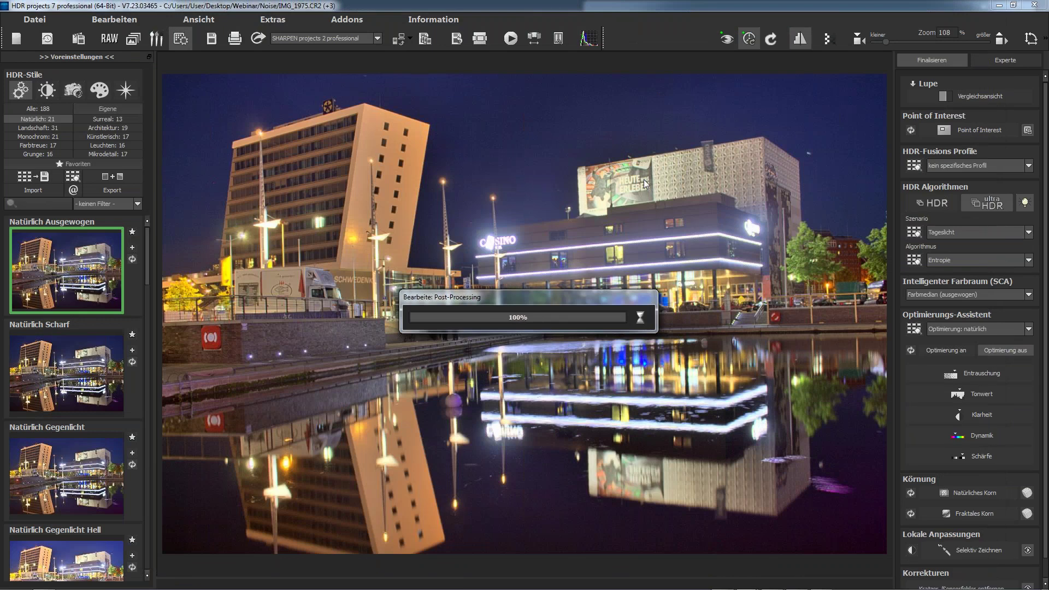
left_click_drag(581, 319, 628, 573)
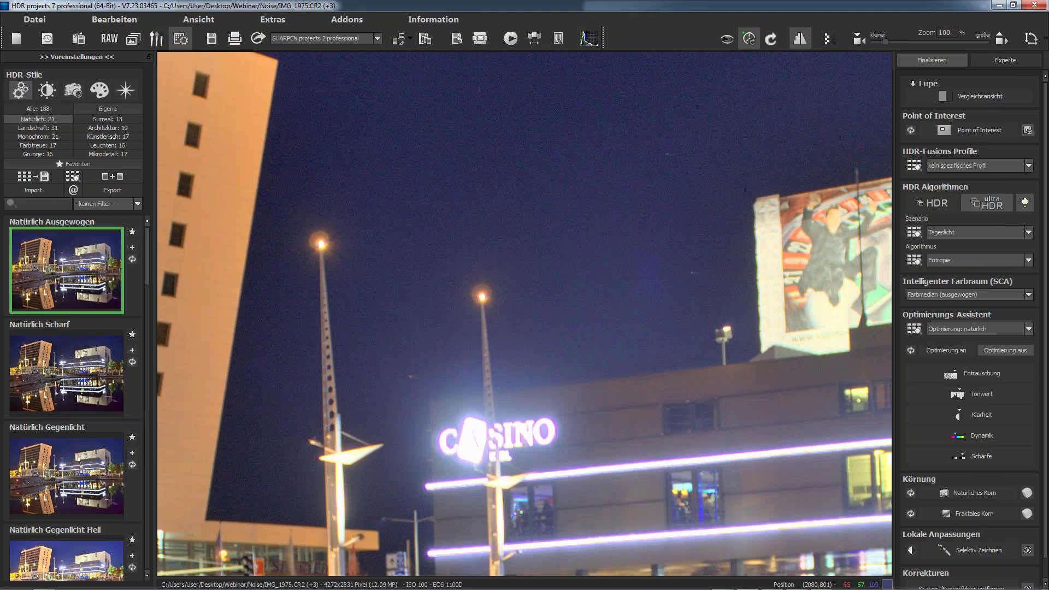
left_click_drag(451, 446, 251, 347)
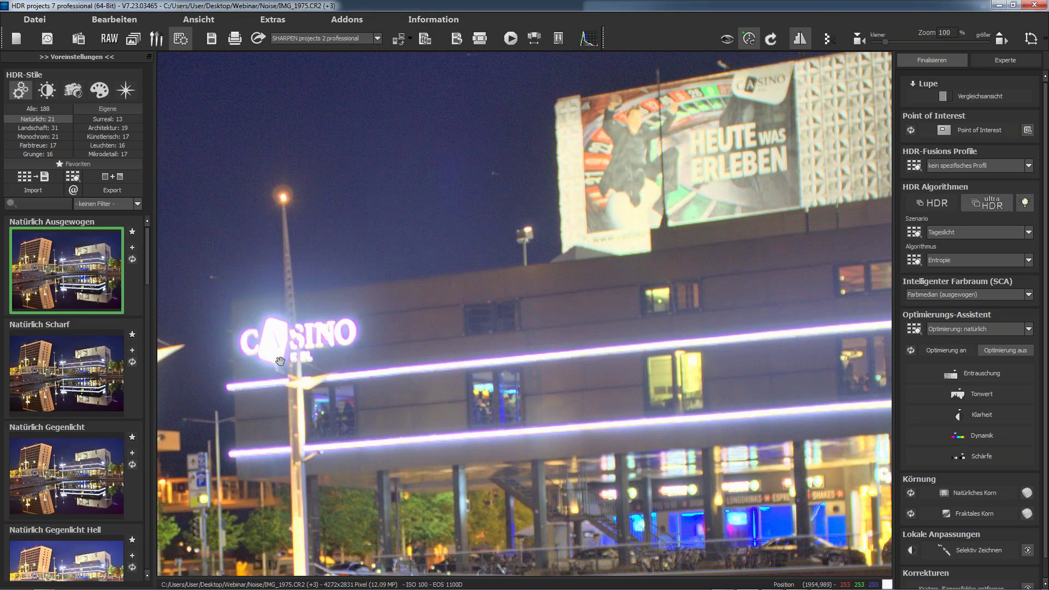
scroll(370, 385, "down", 2)
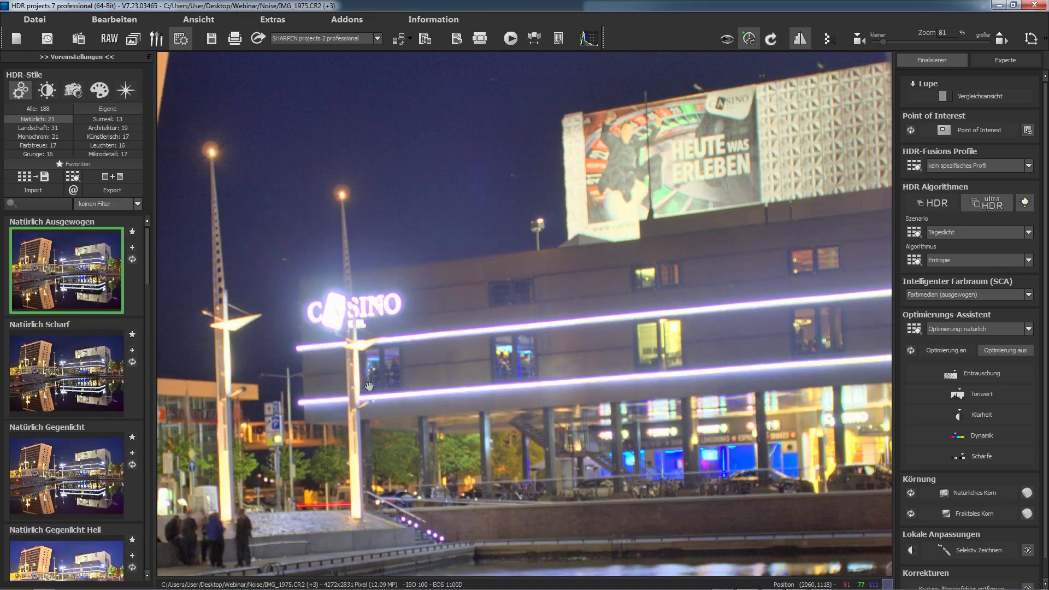
scroll(369, 386, "down", 1)
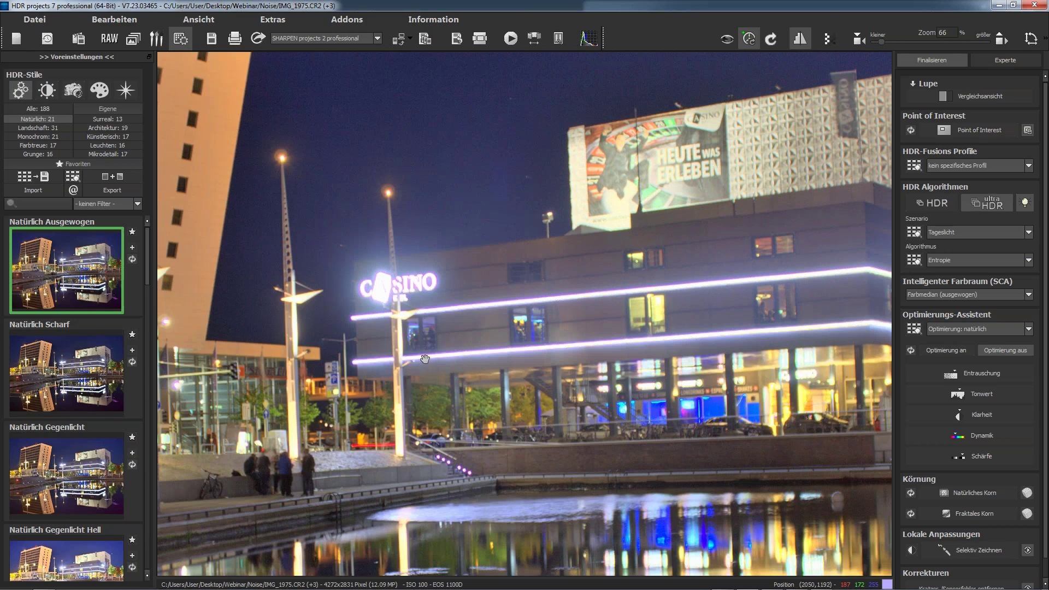
scroll(473, 298, "down", 3)
scroll(473, 297, "up", 2)
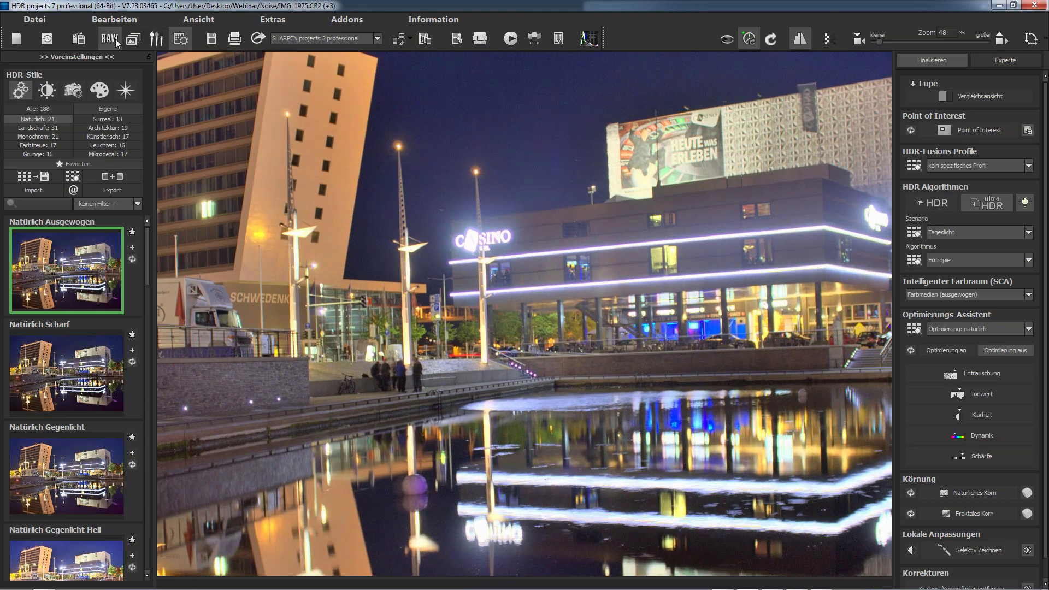
Open the Farbe settings with the colour error correction in the RAW development and bring the casino lettering into close-up.
left_click(115, 38)
left_click(841, 286)
scroll(935, 394, "down", 4)
scroll(902, 358, "up", 2)
scroll(861, 375, "up", 2)
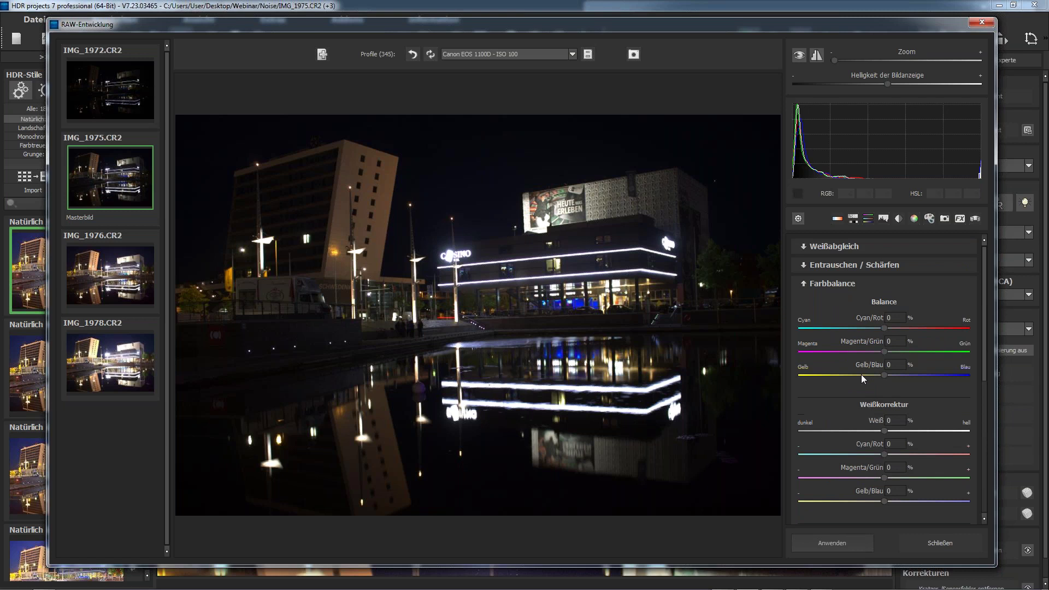
left_click(833, 284)
left_click(826, 341)
scroll(910, 377, "down", 2)
scroll(910, 377, "down", 2)
scroll(910, 377, "up", 2)
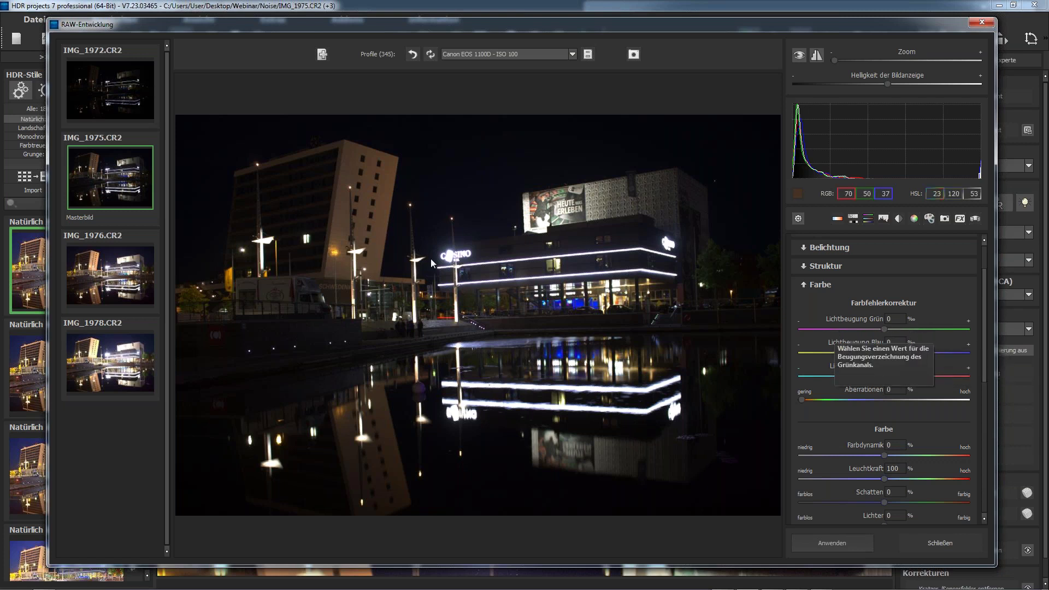
scroll(430, 257, "up", 5)
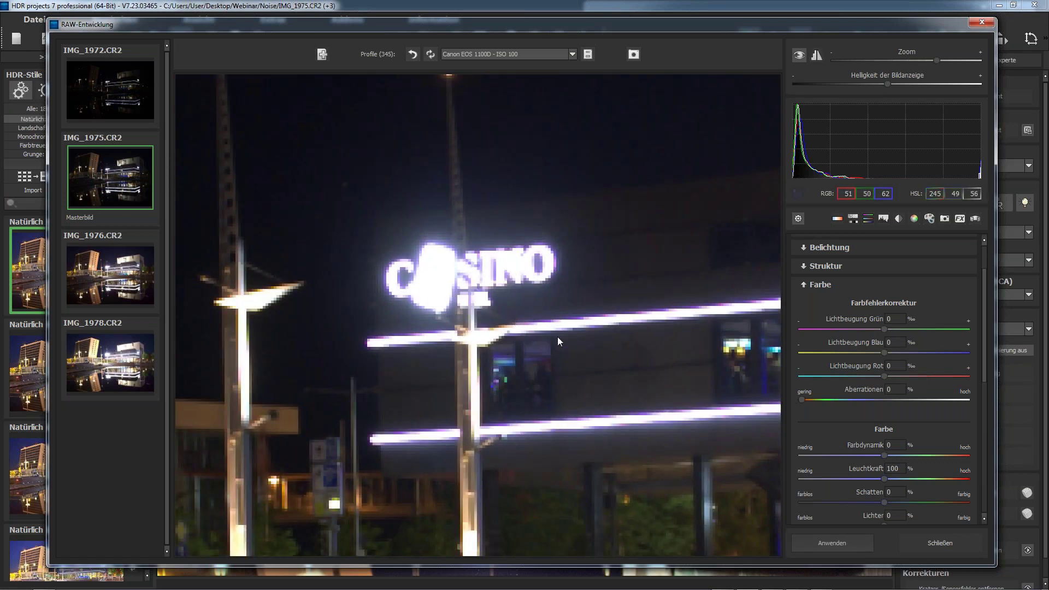
Try an Aberrationen correction of 67% on the fringes around the casino lettering, inspect it closely and undo it.
left_click_drag(803, 401, 912, 410)
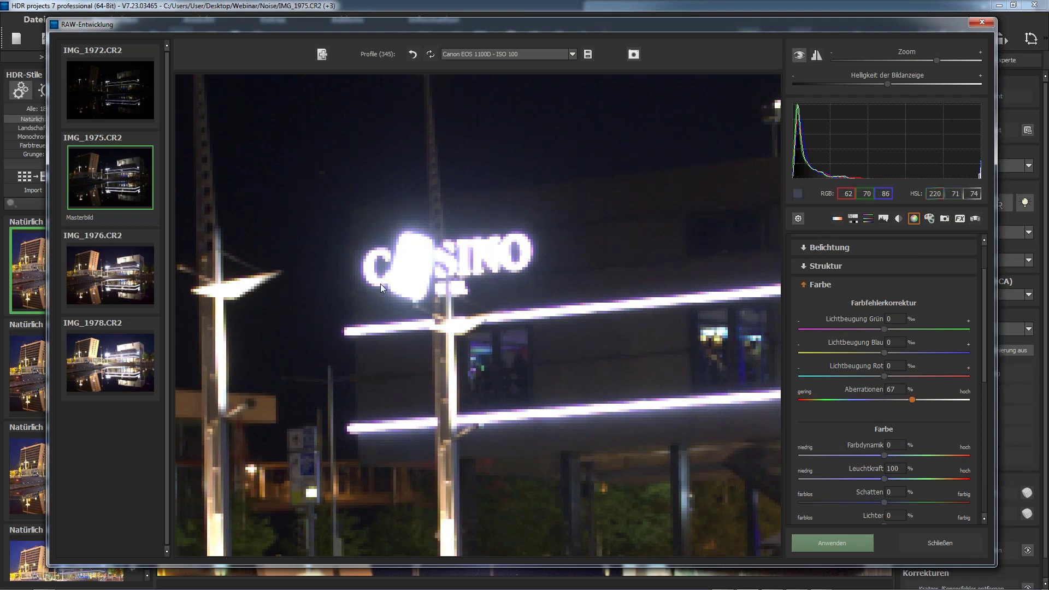
left_click_drag(936, 60, 888, 60)
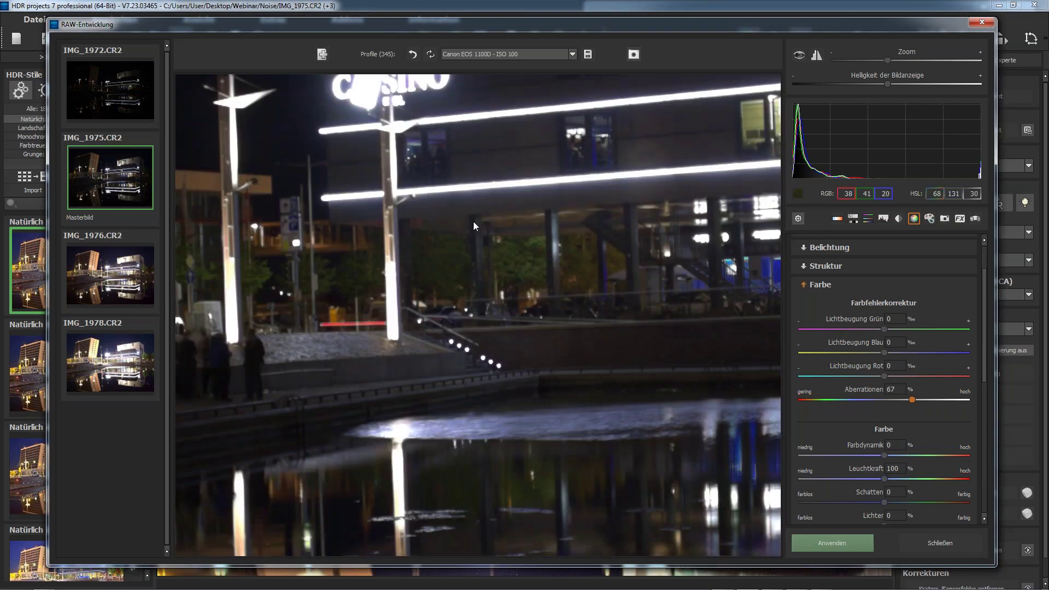
left_click_drag(473, 222, 440, 382)
scroll(440, 381, "up", 4)
scroll(441, 380, "up", 2)
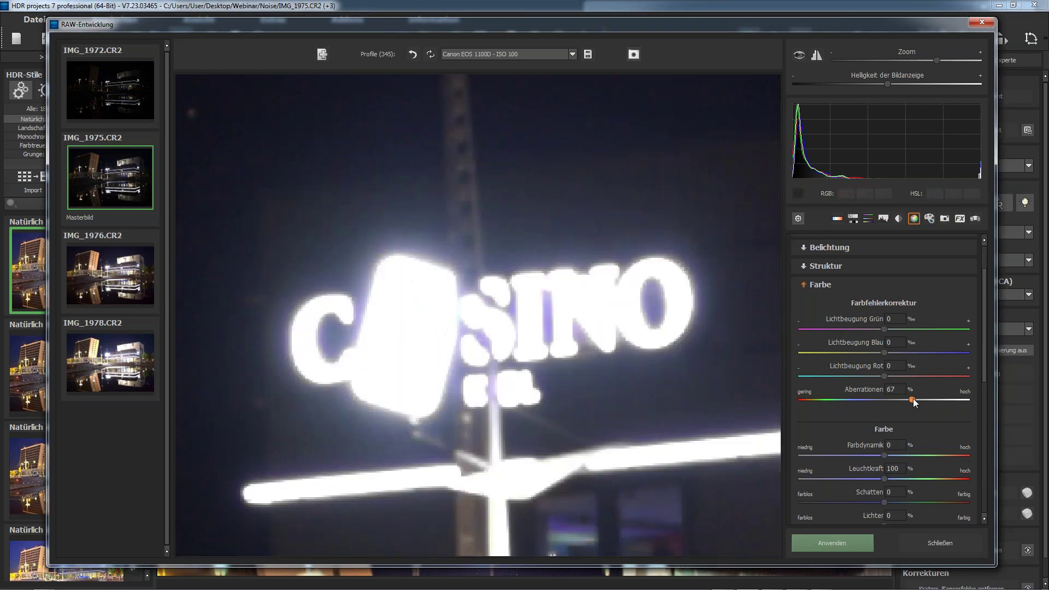
key("ctrl+z")
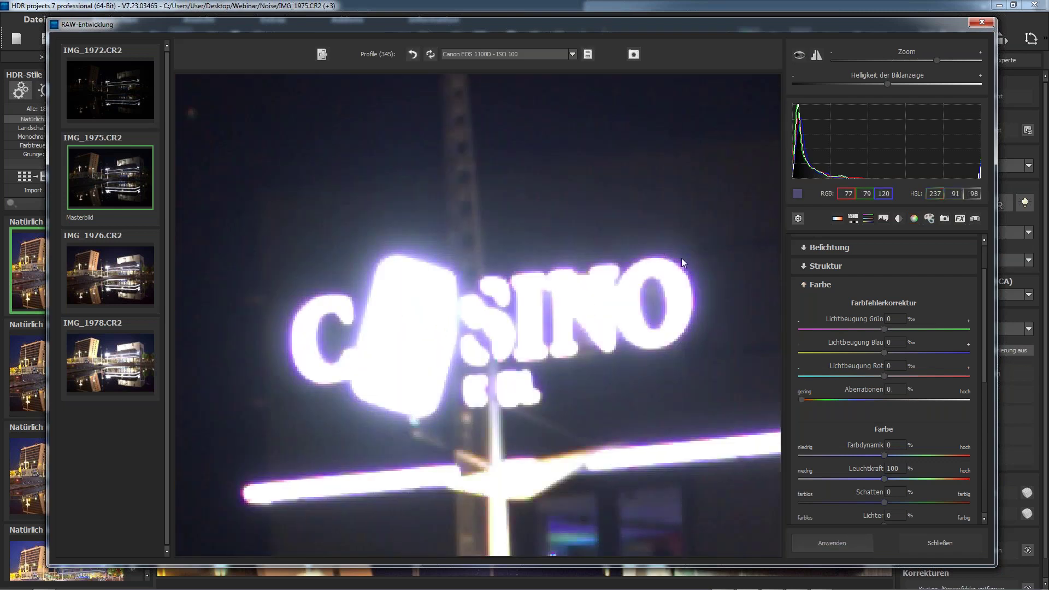
Set Aberrationen to 50% and apply the RAW settings without saving them in the camera profile.
left_click_drag(809, 398, 883, 400)
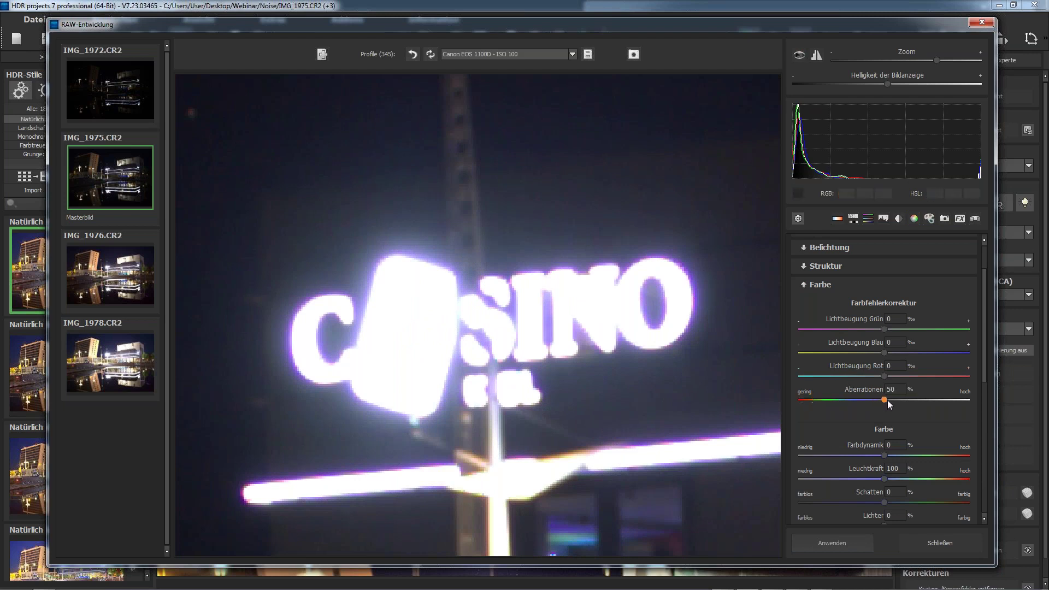
left_click(566, 391)
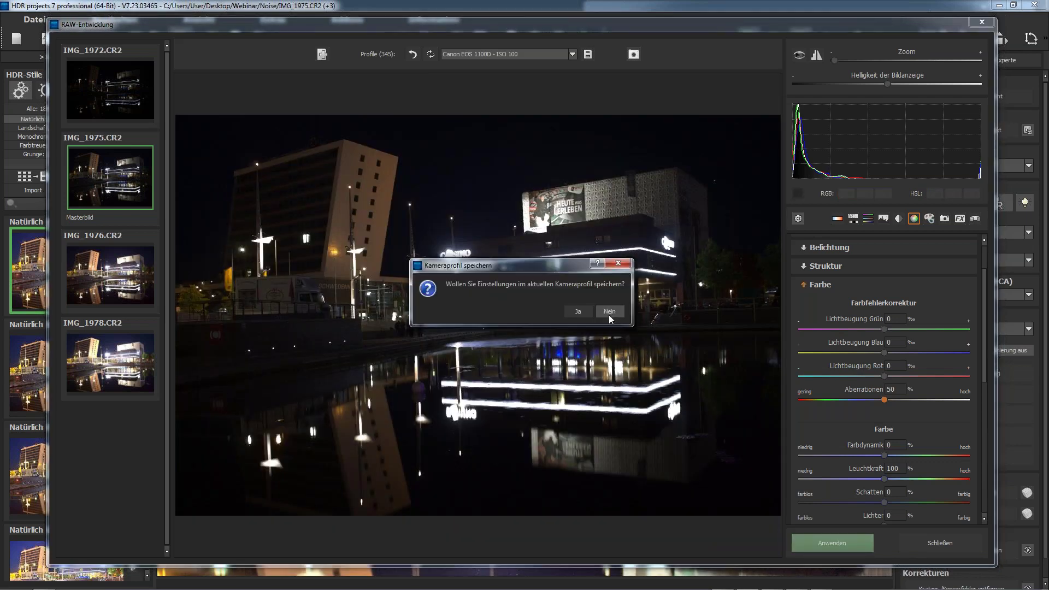
left_click(609, 311)
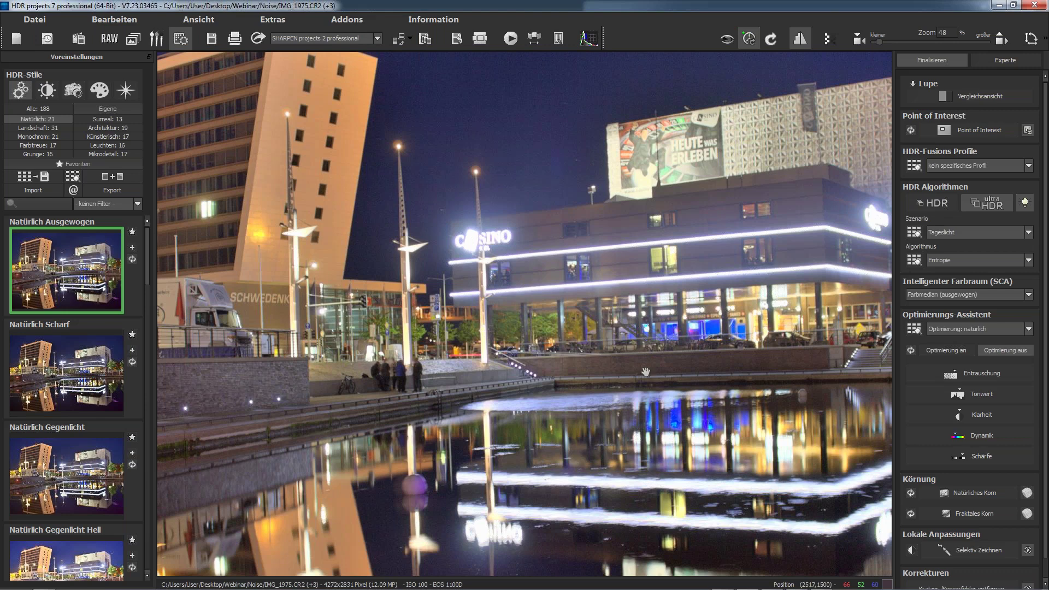
Straighten the horizon to 121 in the RAW development with a reference line along the mast by the casino lettering, and apply it.
scroll(573, 355, "down", 2)
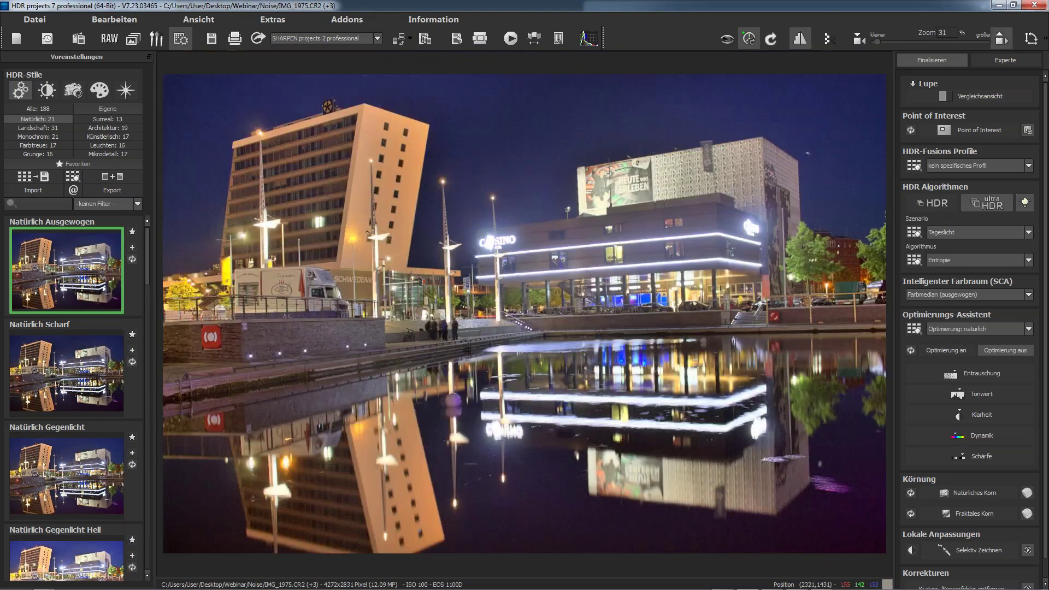
left_click(109, 39)
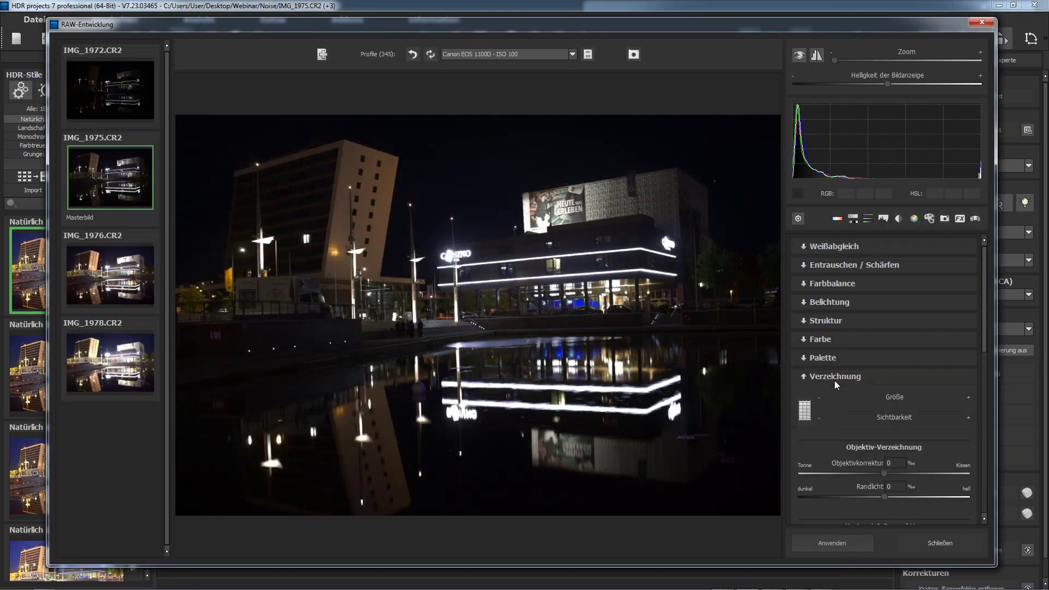
scroll(807, 478, "down", 2)
left_click(802, 437)
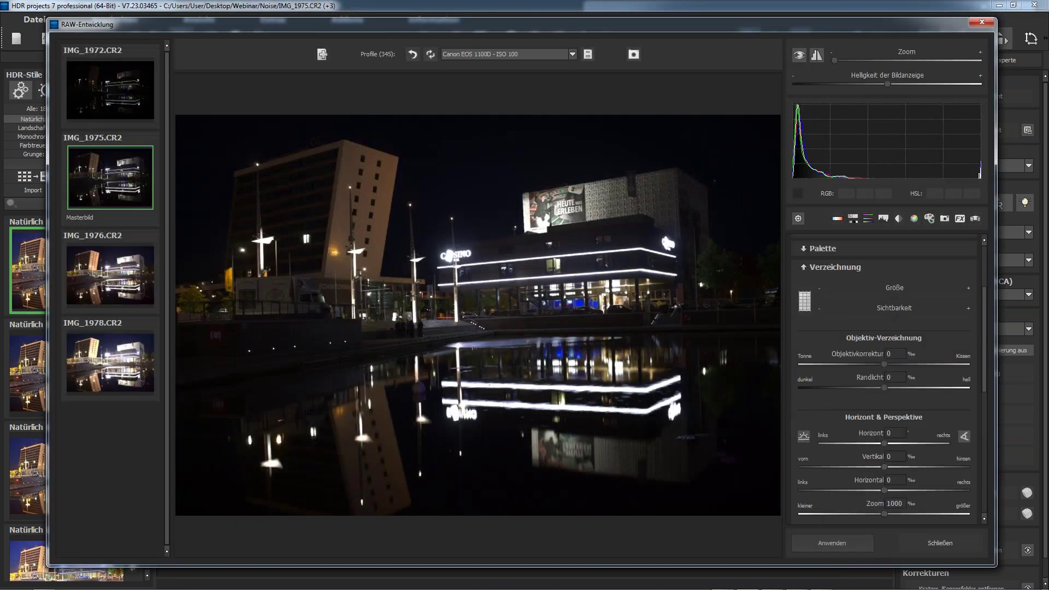
mouse_move(451, 219)
left_mouse_down()
mouse_move(475, 345)
mouse_move(457, 346)
left_mouse_up()
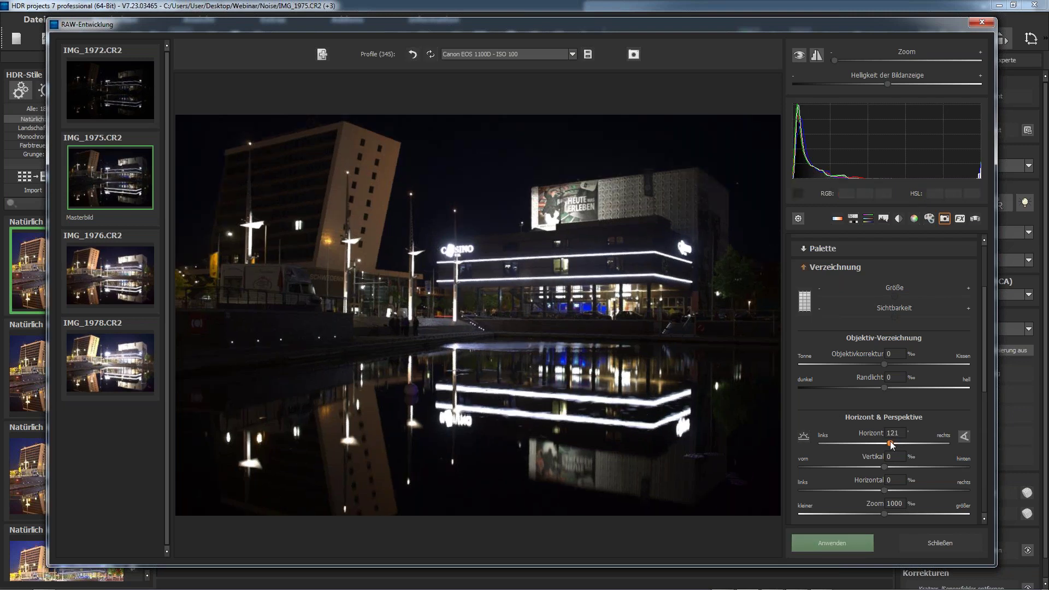
left_click(832, 543)
key("Return")
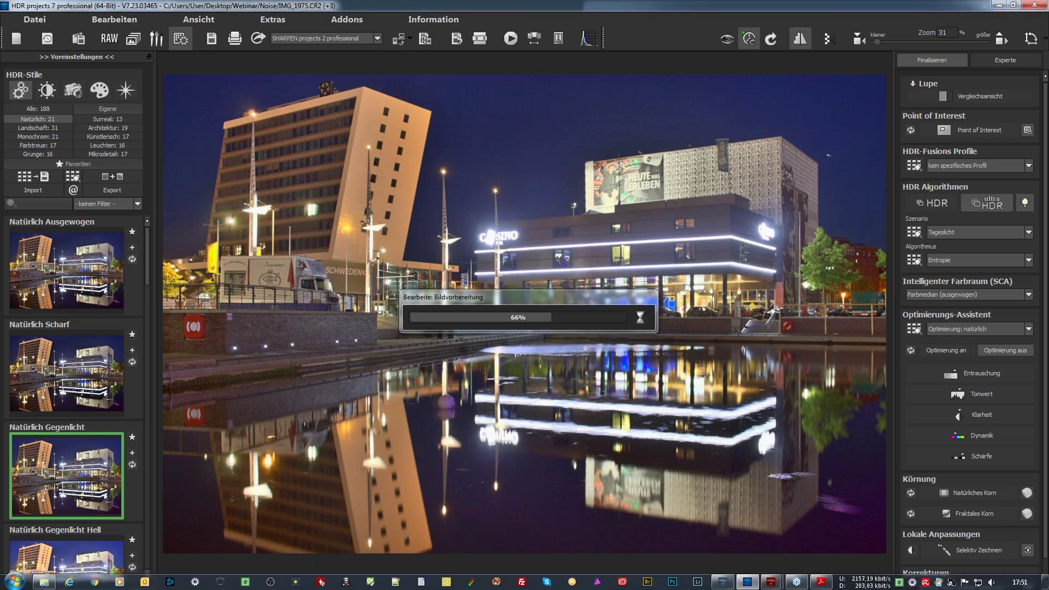
Switch to SHARPEN projects 2 professional and examine the noise in the night sky and the billboard's edges in close-up.
left_click(774, 585)
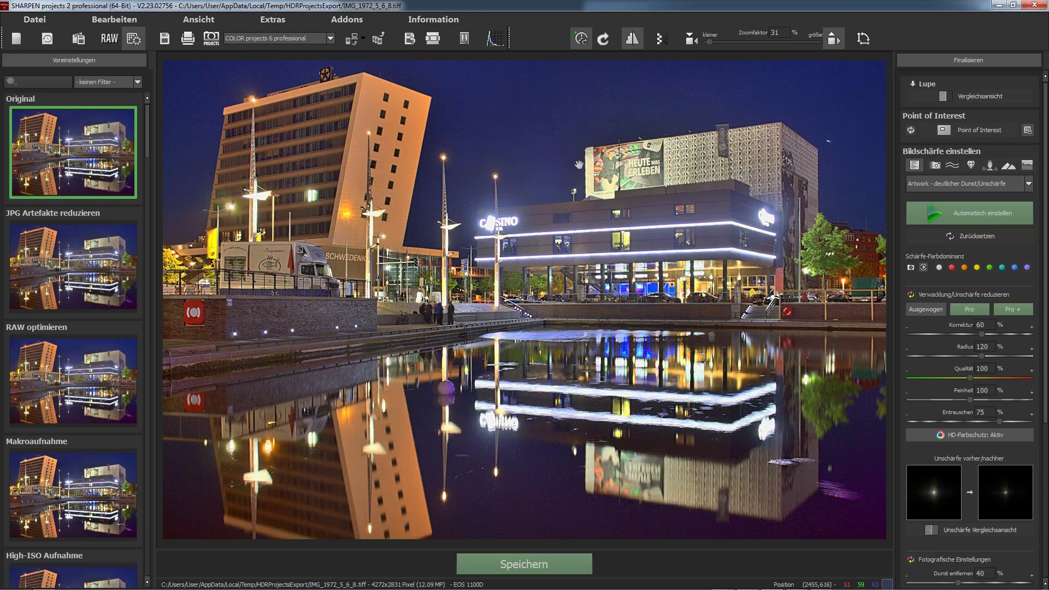
scroll(578, 164, "up", 5)
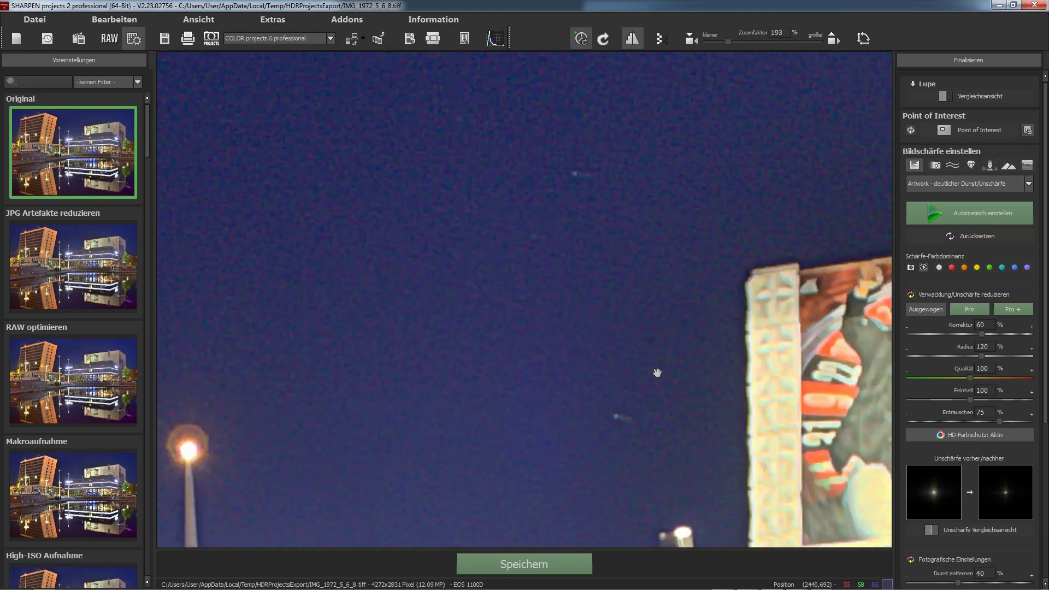
left_click_drag(657, 373, 575, 333)
scroll(644, 382, "up", 1)
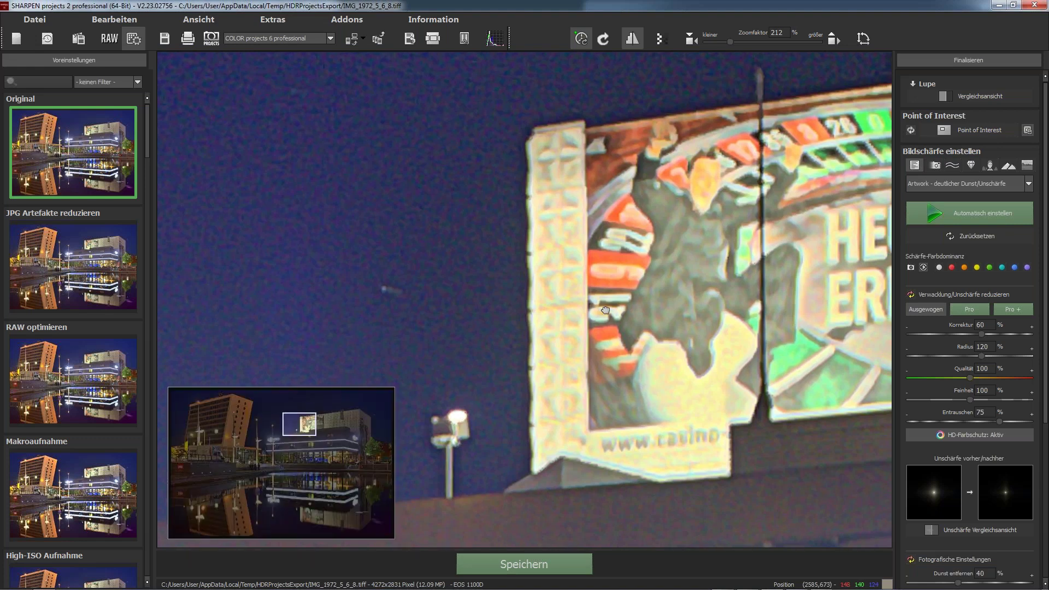
left_click_drag(656, 273, 503, 287)
Compare the original and sharpened result of the billboard and sky side by side in the comparison view, and close it.
left_click(949, 97)
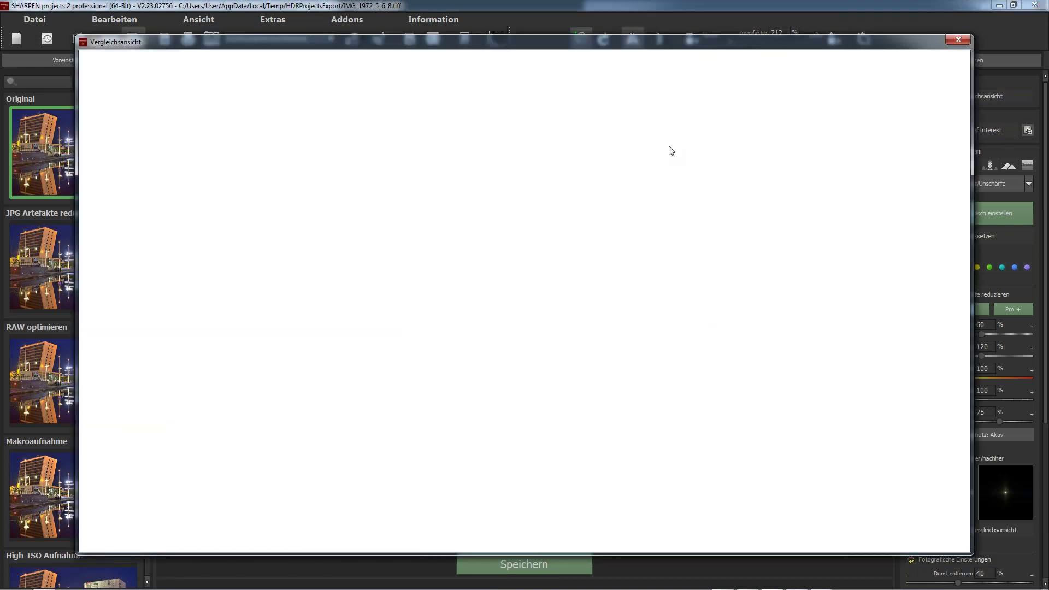
left_click_drag(569, 229, 614, 283)
left_click_drag(598, 286, 614, 301)
left_click(602, 70)
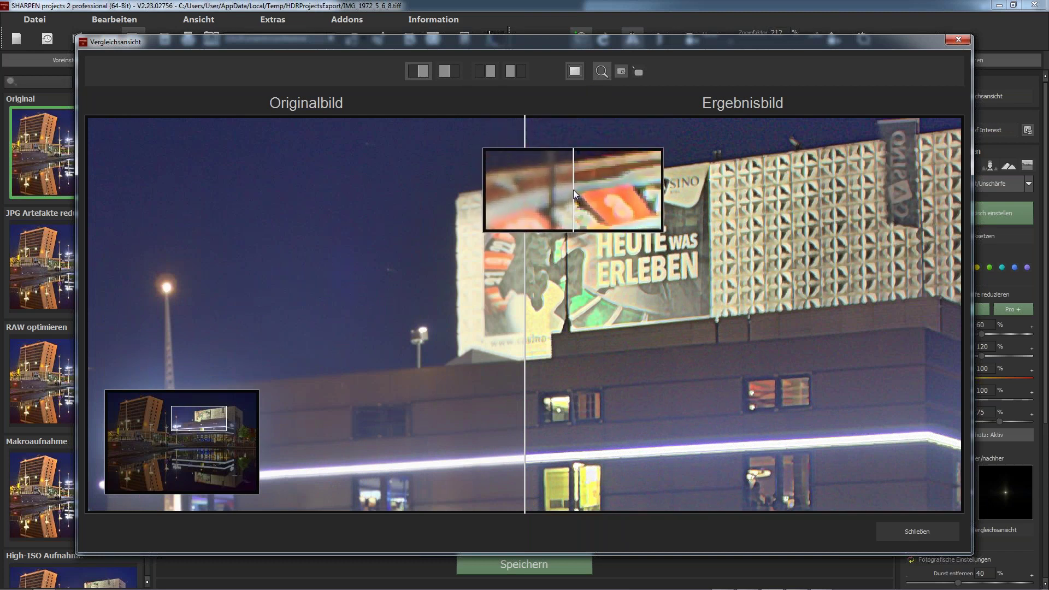
left_click(485, 71)
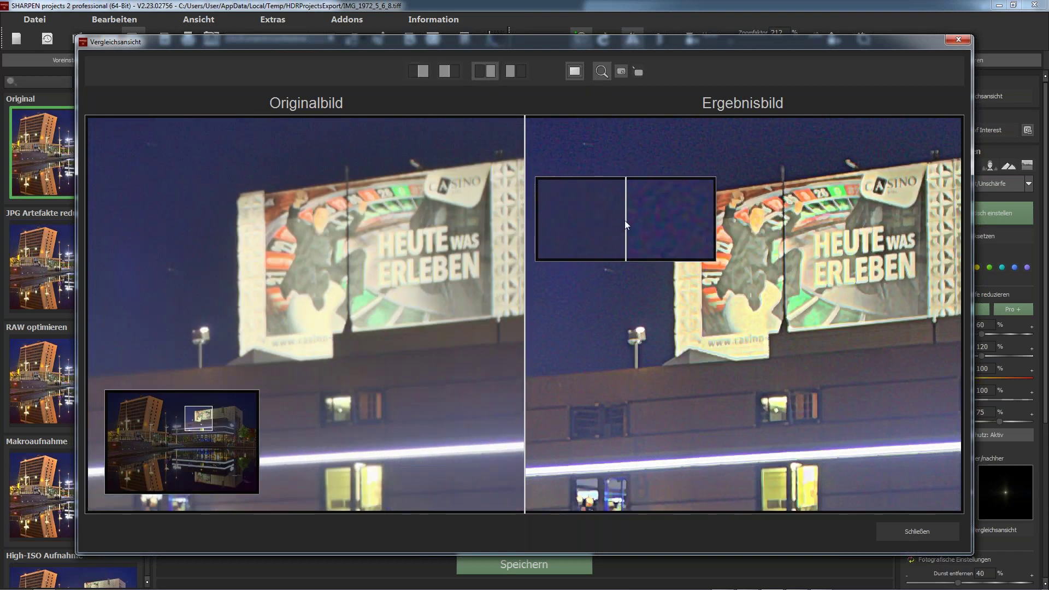
left_click_drag(625, 221, 693, 253)
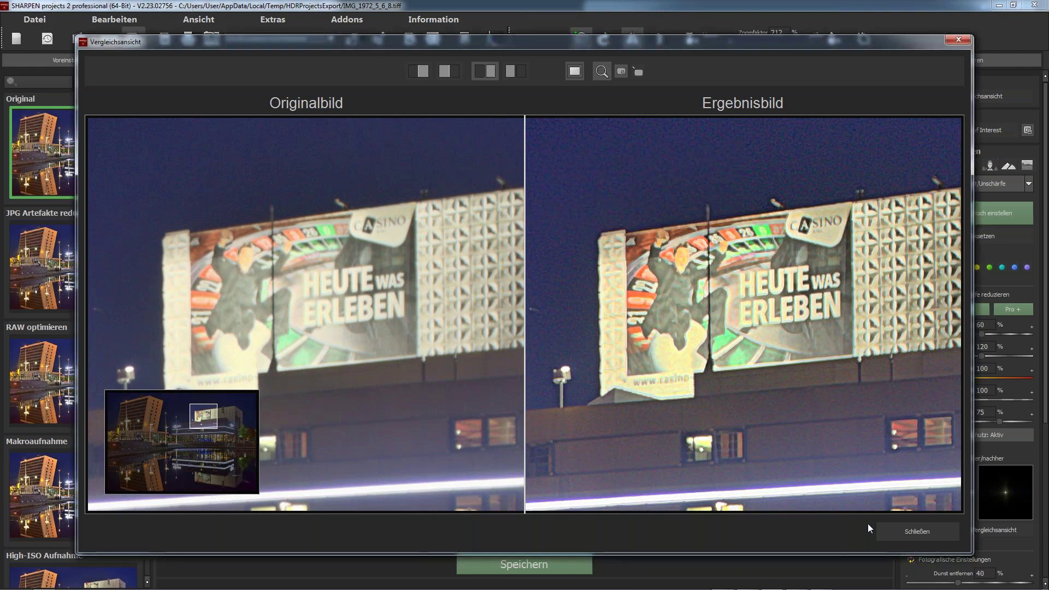
left_click(930, 527)
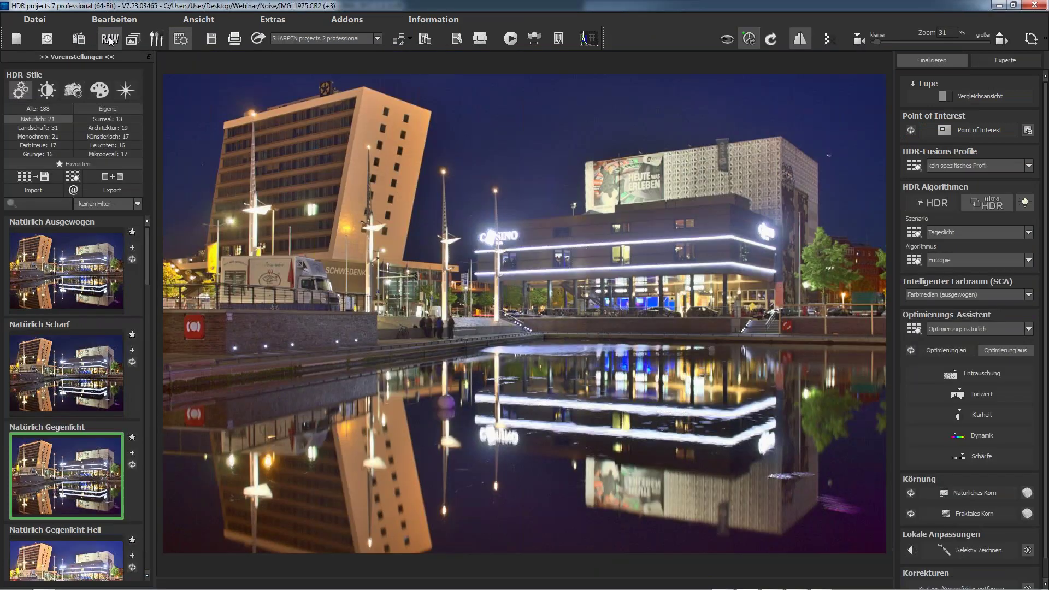
Open the RAW development in HDR projects 7 and strongly brighten the preview display to expose noise in the night sky.
left_click(109, 39)
left_click_drag(899, 85, 953, 90)
scroll(481, 153, "up", 2)
scroll(466, 146, "up", 4)
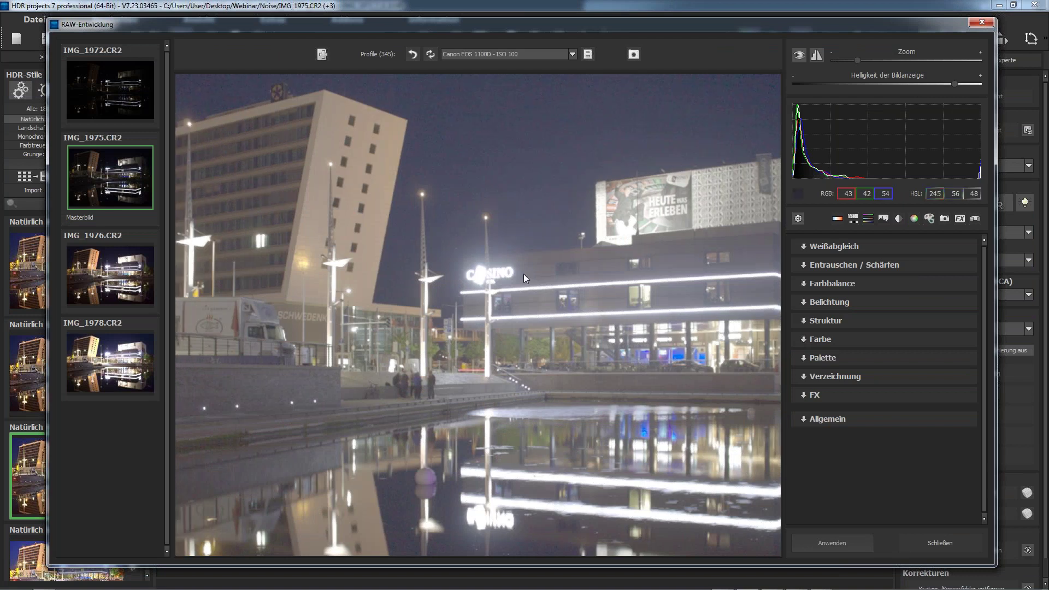
scroll(526, 315, "up", 2)
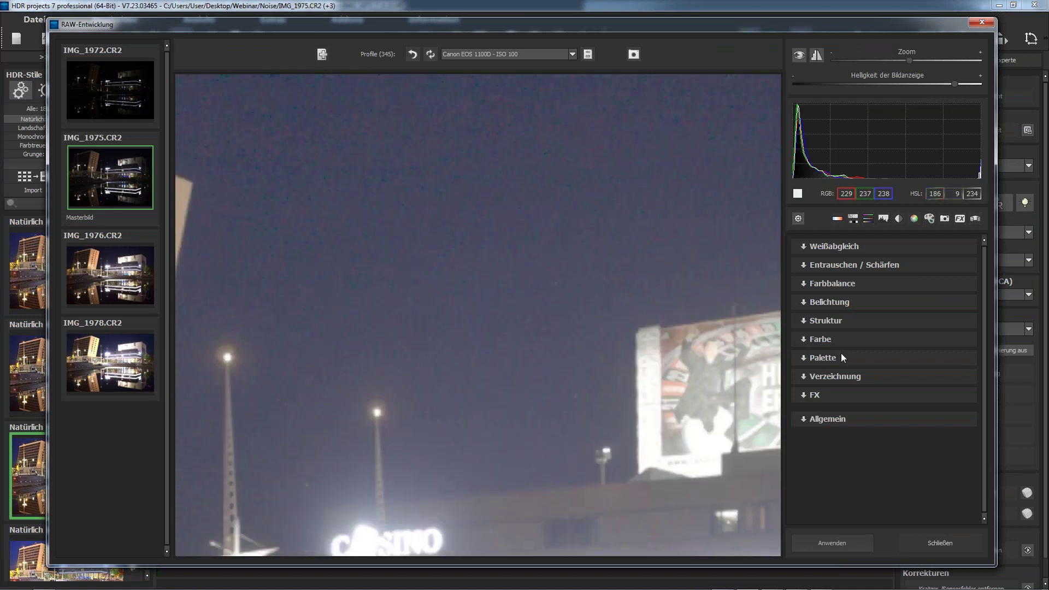
Set Entrauschen to 149 ‰ and Farbwolken to 48% in the denoising settings.
left_click(820, 265)
left_click_drag(802, 365, 810, 365)
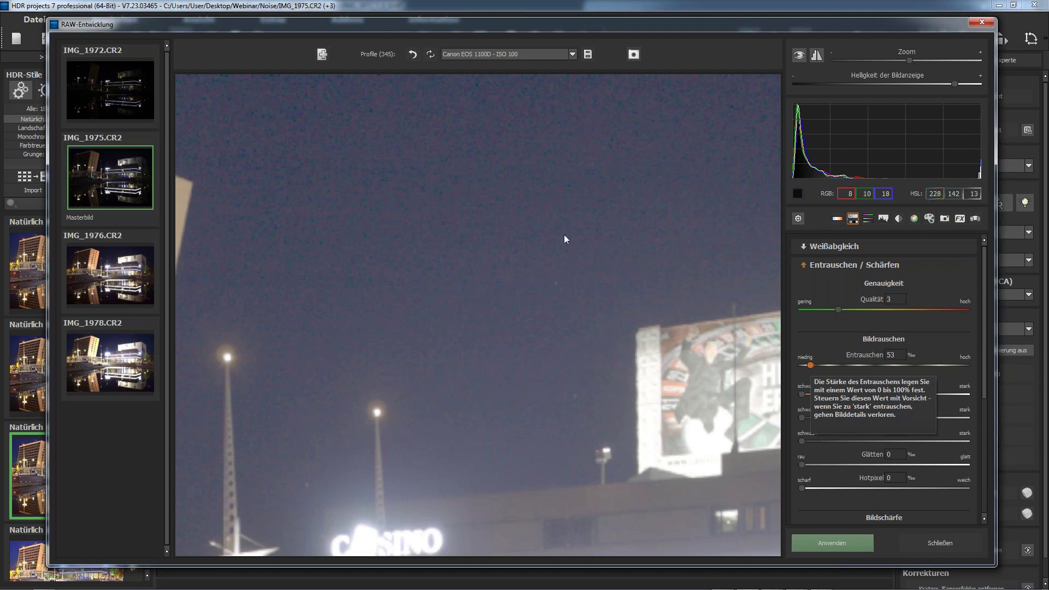
scroll(469, 226, "up", 3)
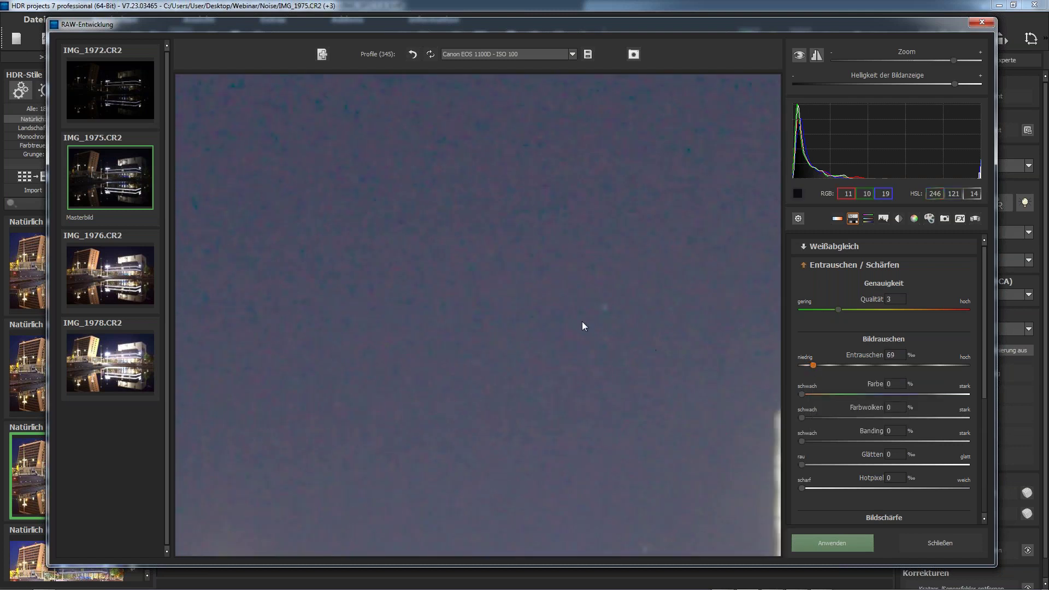
left_click_drag(817, 364, 826, 365)
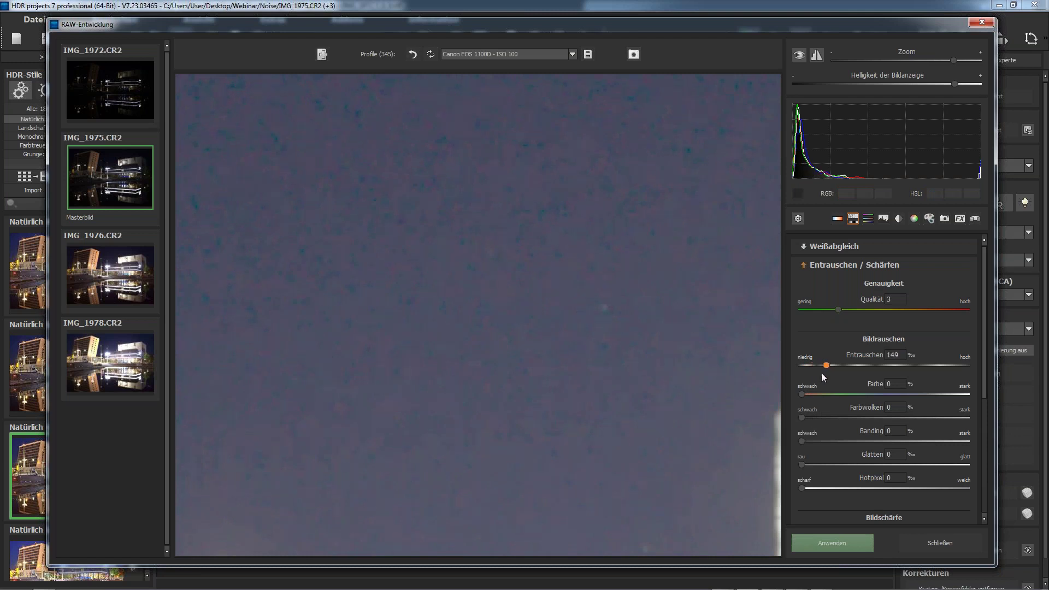
left_click(880, 418)
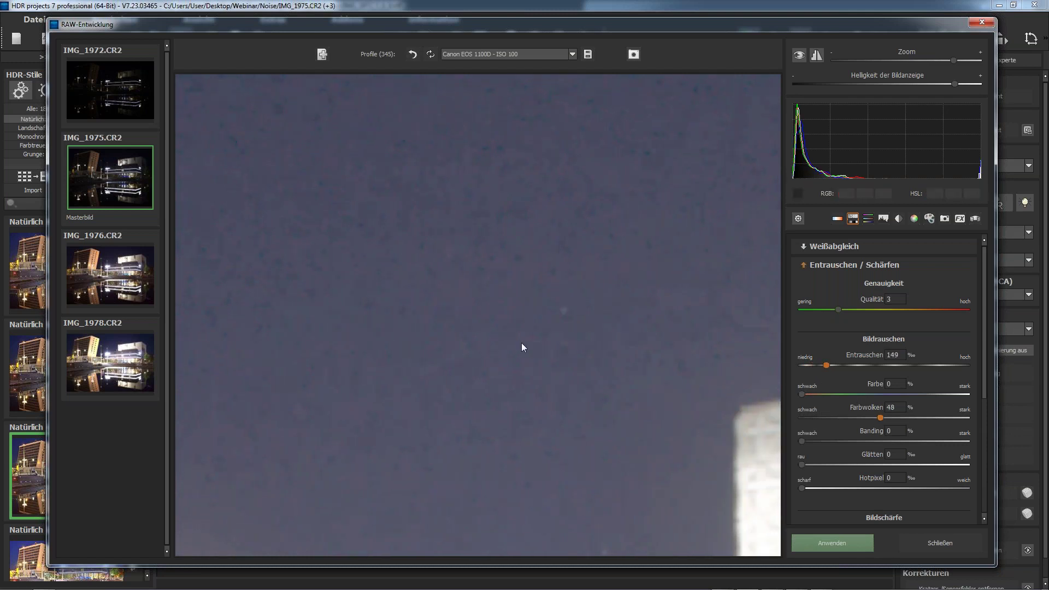
Raise the Banding correction to 48% and check the sky around the billboard in close-up.
left_click(575, 294)
scroll(506, 170, "up", 5)
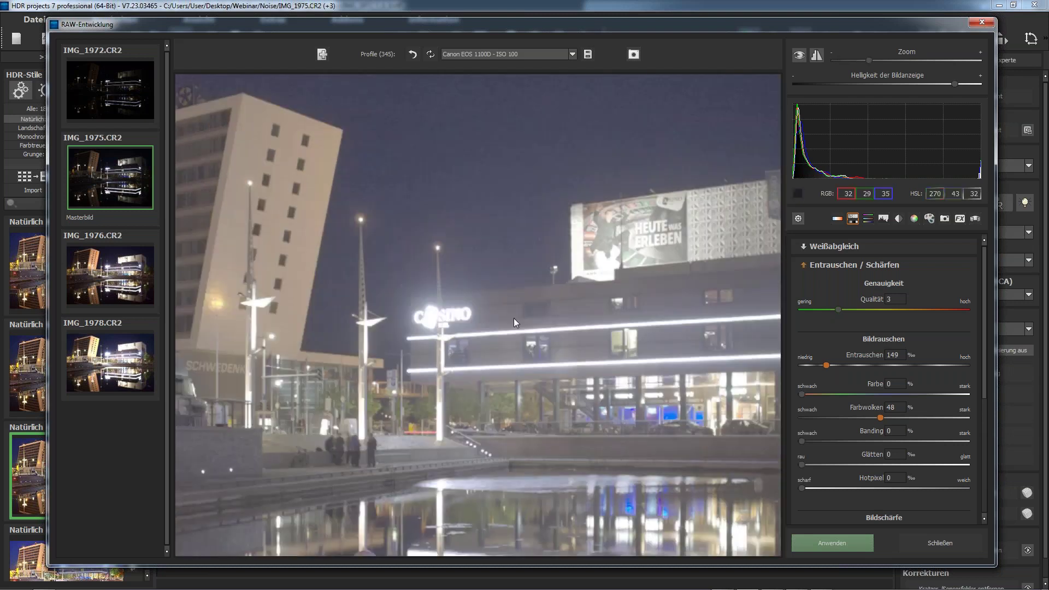
scroll(513, 318, "up", 3)
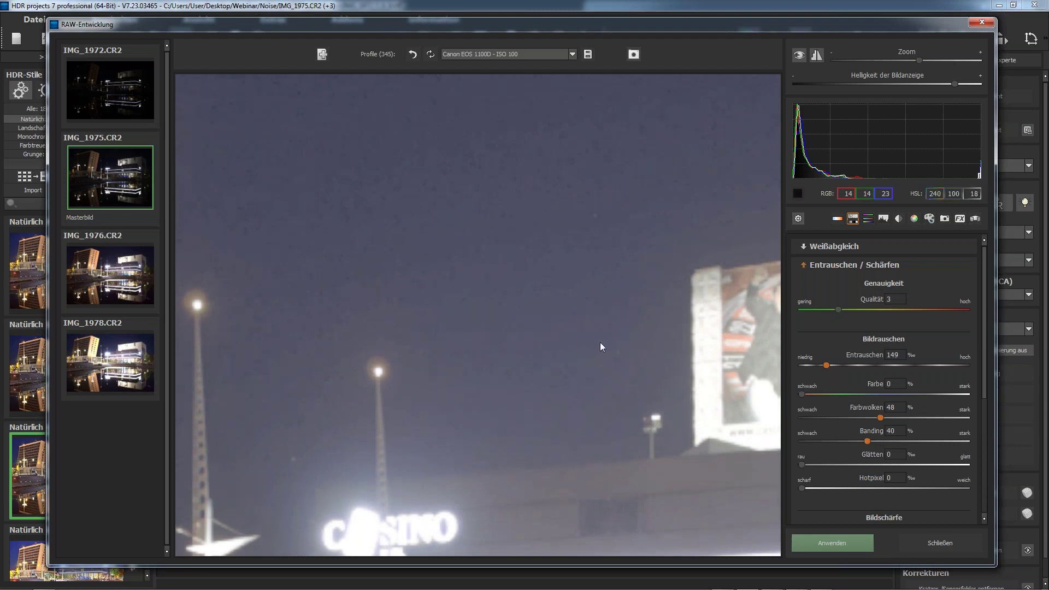
left_click_drag(868, 442, 880, 442)
scroll(556, 294, "up", 2)
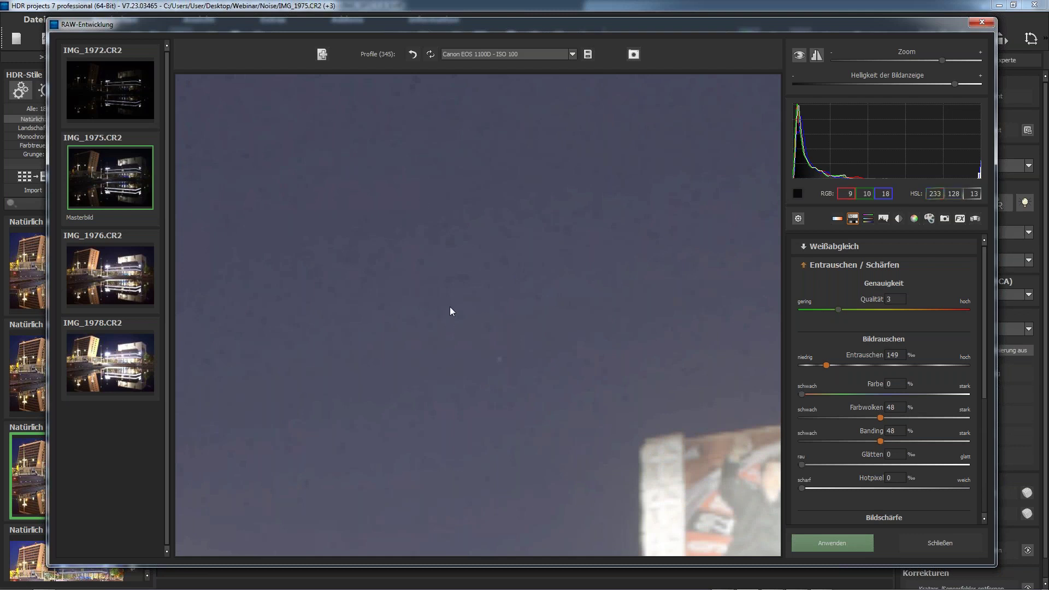
Return the preview brightness to its middle setting and apply the denoising without saving it in the camera profile.
left_click_drag(958, 83, 886, 85)
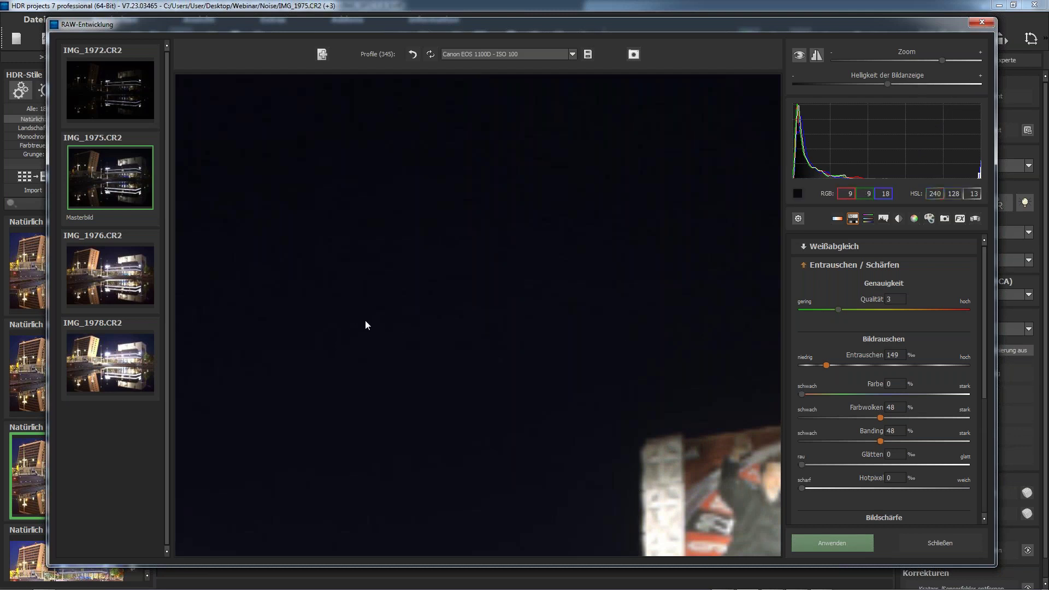
left_click(365, 320)
left_click(833, 540)
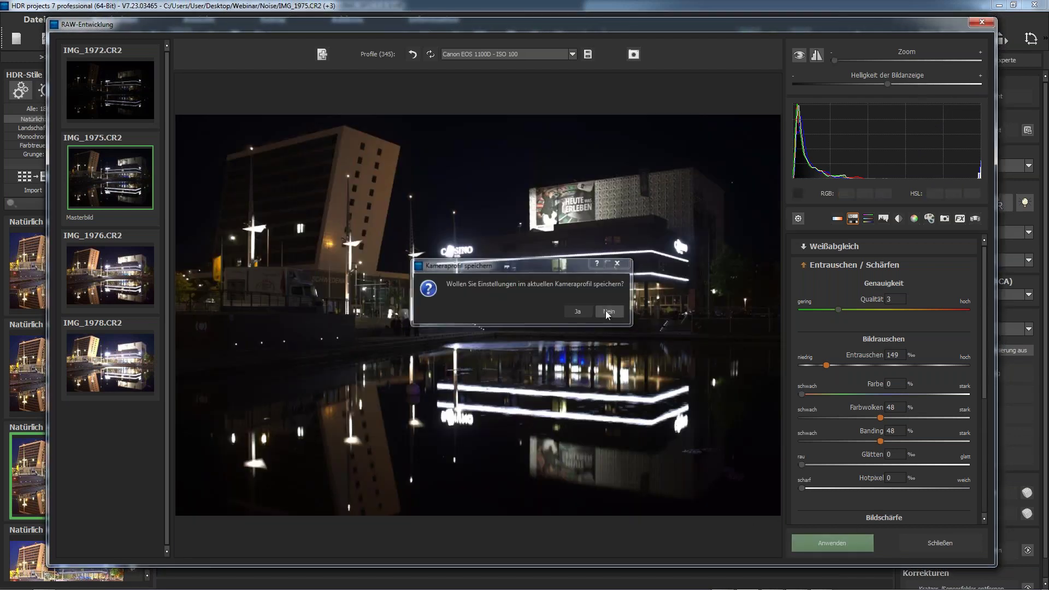
left_click(605, 311)
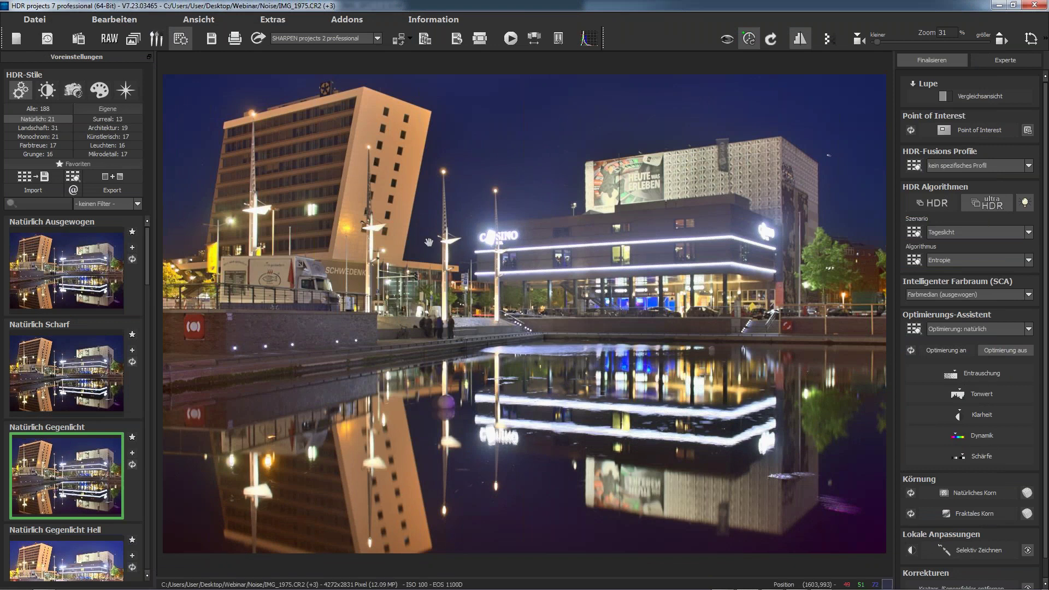
Transfer the HDR image of the night scene to SHARPEN projects 2 professional and sharpen it with the automatic adjustment.
left_click(258, 39)
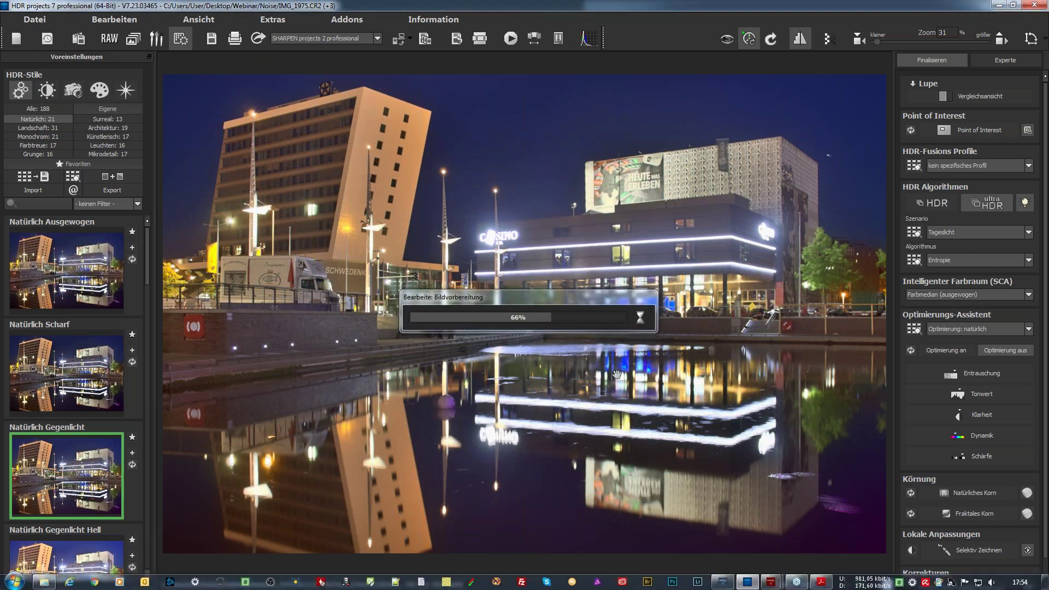
left_click(771, 582)
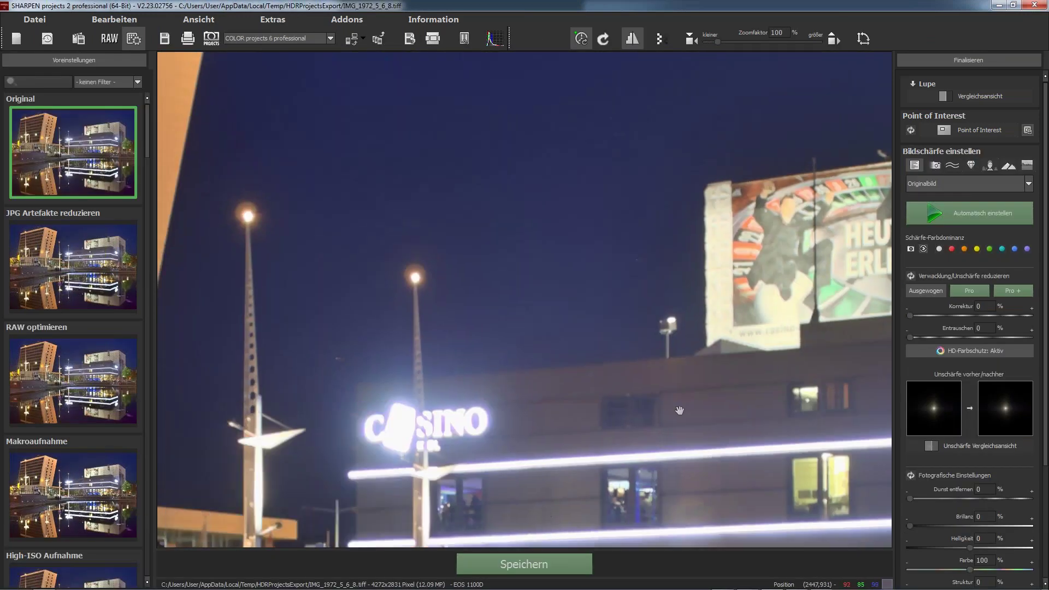
left_click_drag(680, 410, 532, 392)
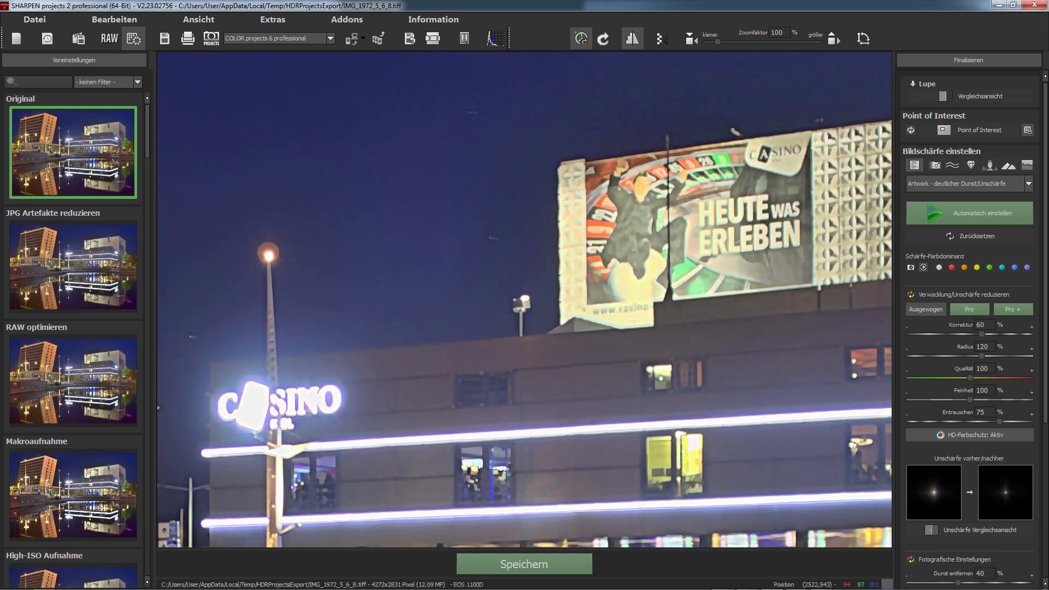
Examine the sharpened billboard edge and night sky at about 500% magnification for noise, and return to the full image.
scroll(517, 314, "up", 2)
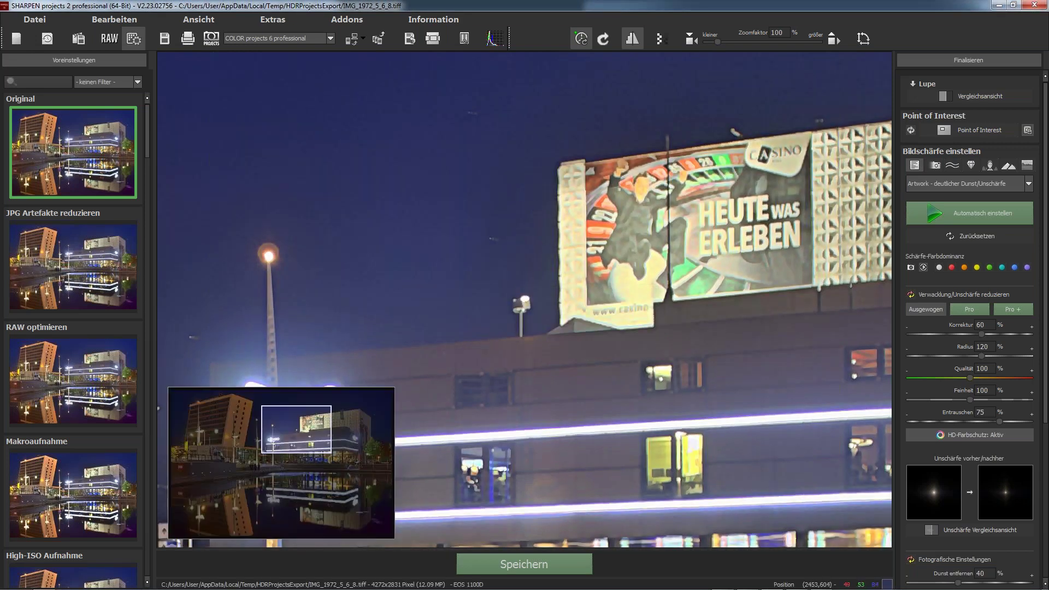
scroll(517, 314, "up", 10)
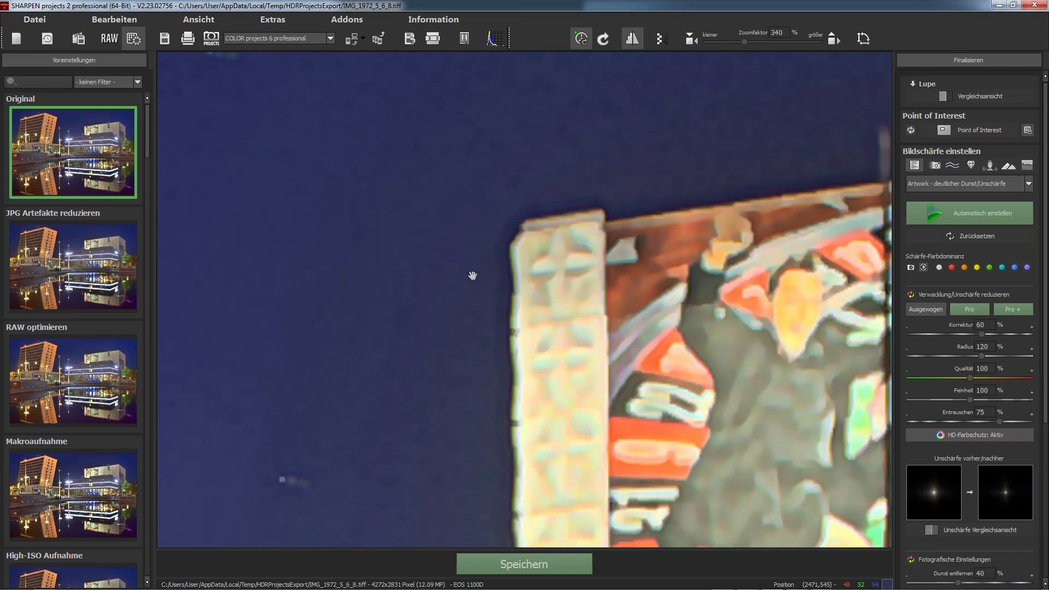
scroll(473, 276, "up", 2)
scroll(473, 276, "up", 1)
scroll(475, 283, "up", 1)
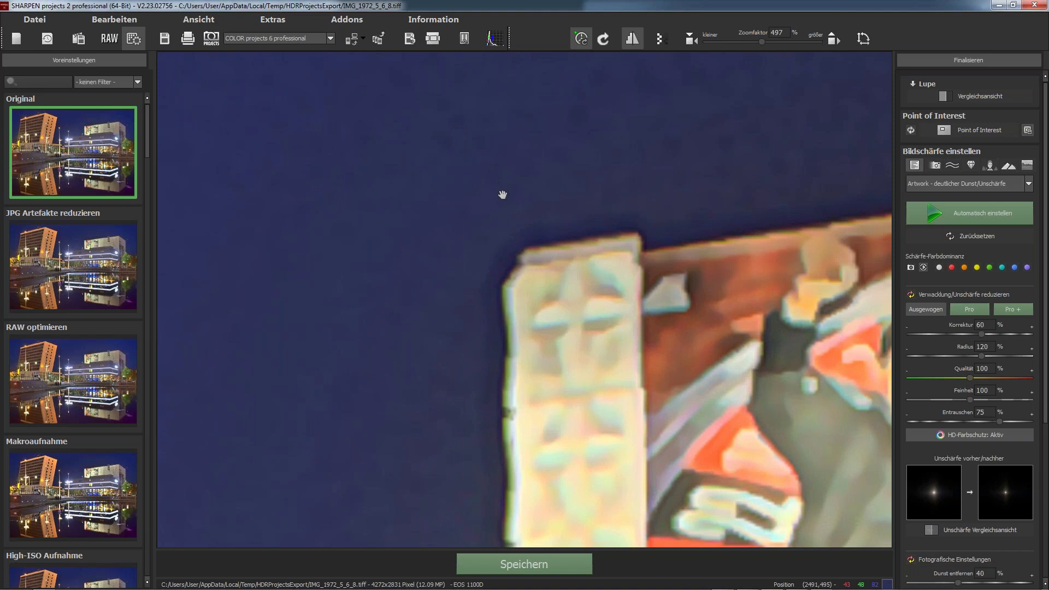
scroll(498, 297, "down", 8)
scroll(500, 352, "down", 9)
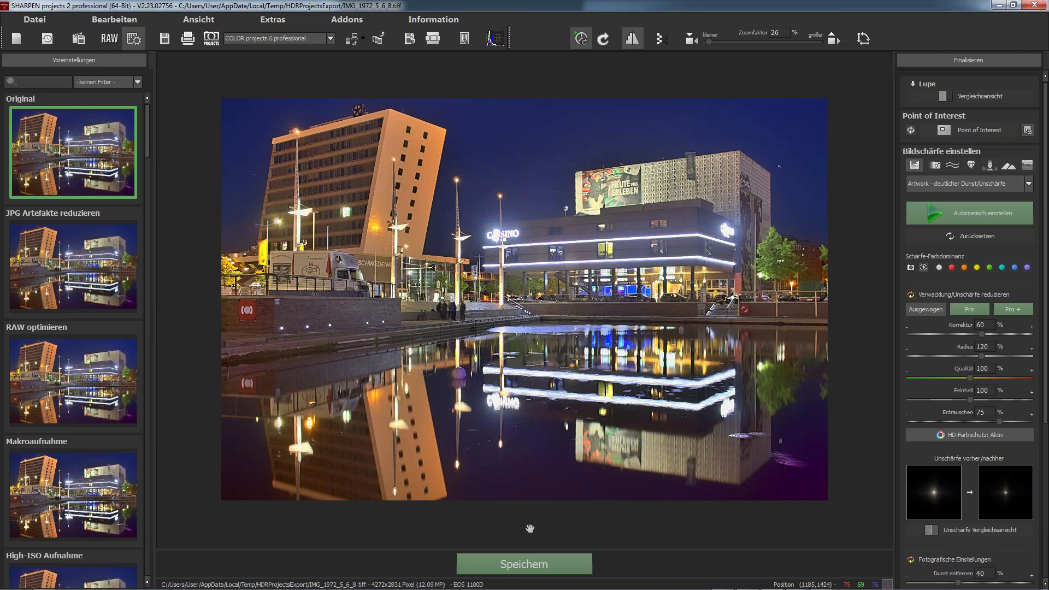
Switch back to HDR projects 7 and apply the preset Natürlich Gegenlicht Hell.
mouse_move(749, 586)
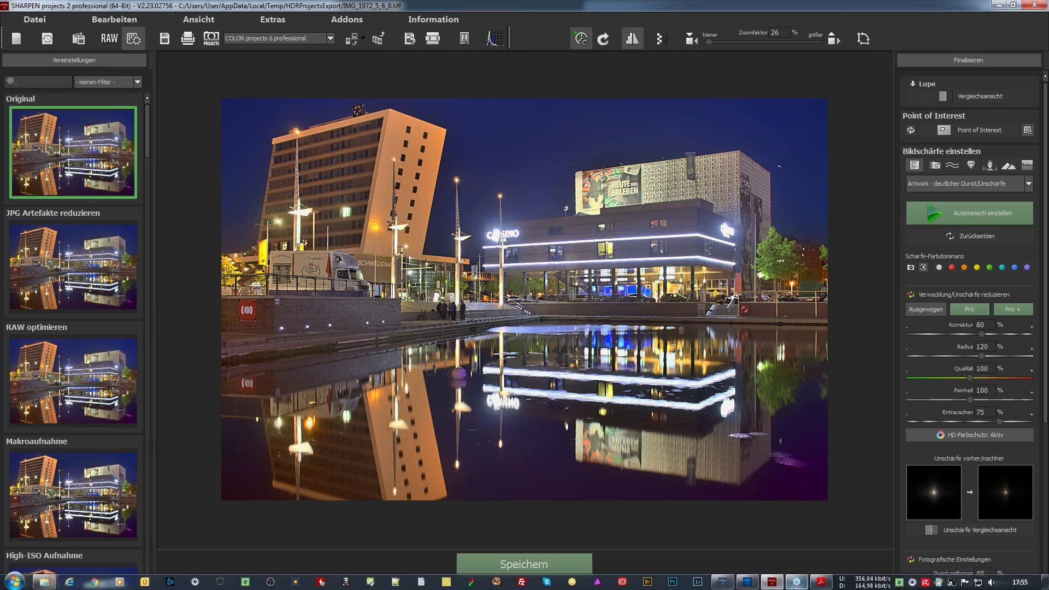
left_click(747, 582)
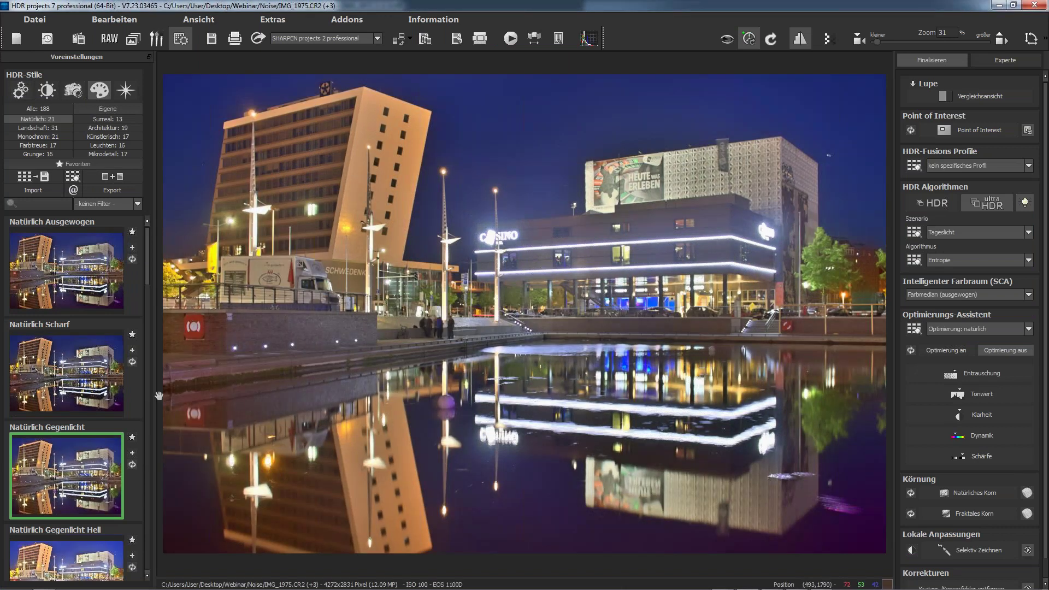
scroll(104, 349, "down", 2)
scroll(104, 349, "down", 3)
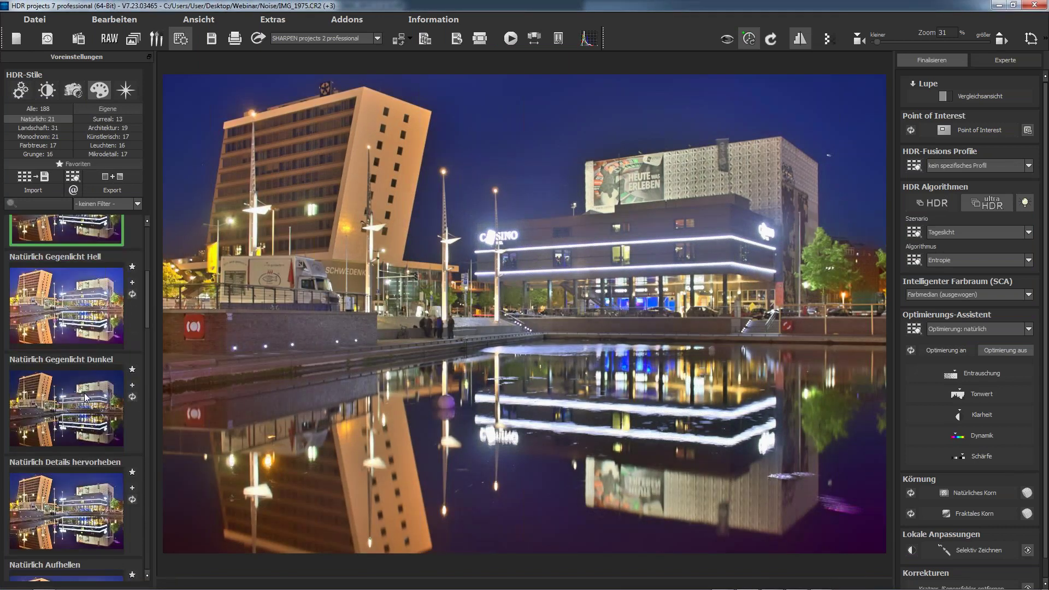
left_click(88, 315)
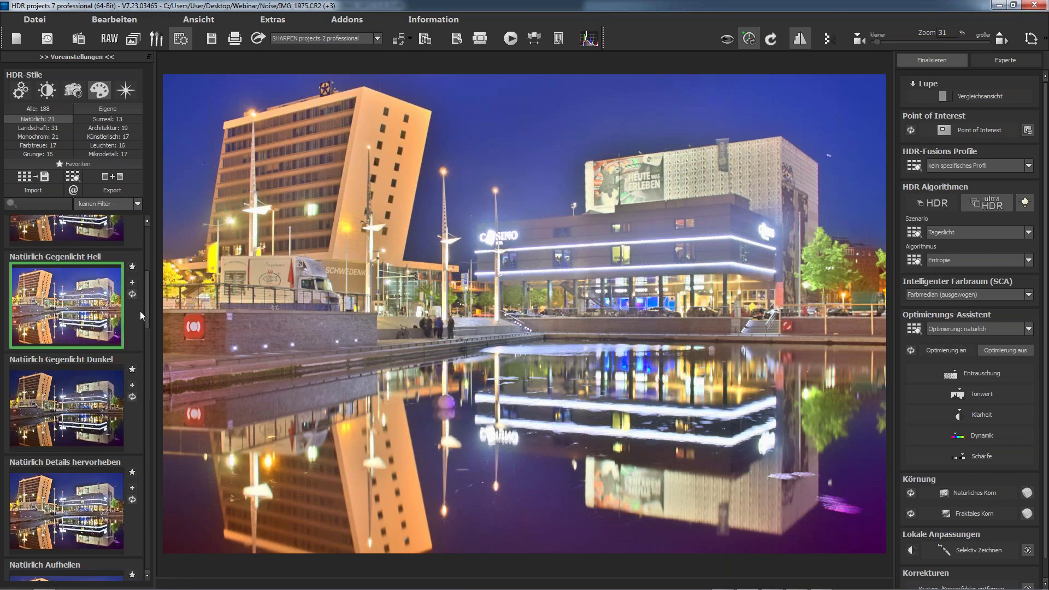
Apply the preset Natürlich Ausgewogen and switch off Schärfe in the optimisation assistant.
scroll(141, 315, "up", 5)
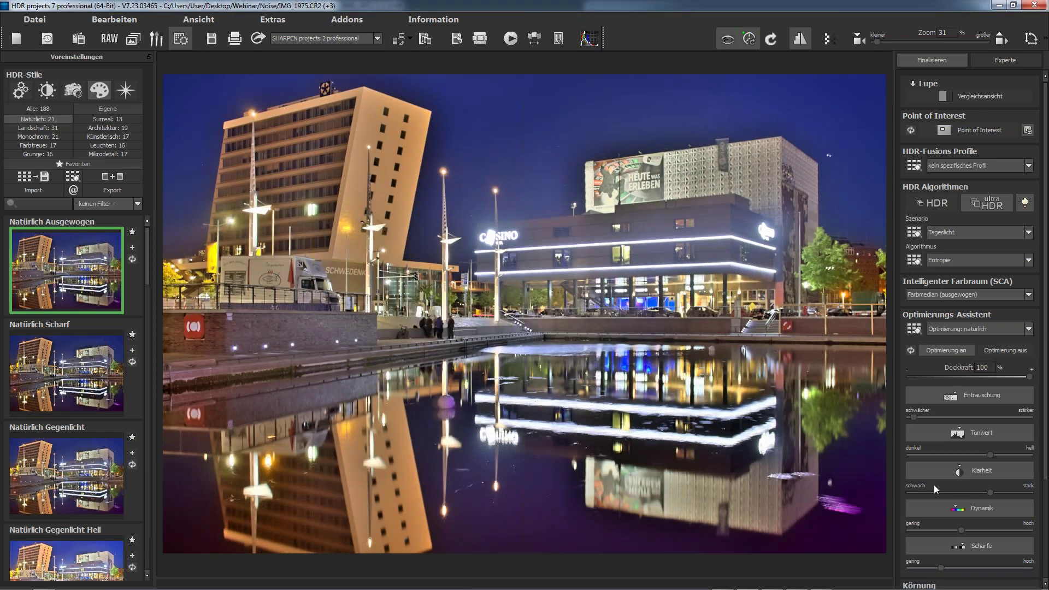
scroll(987, 410, "down", 2)
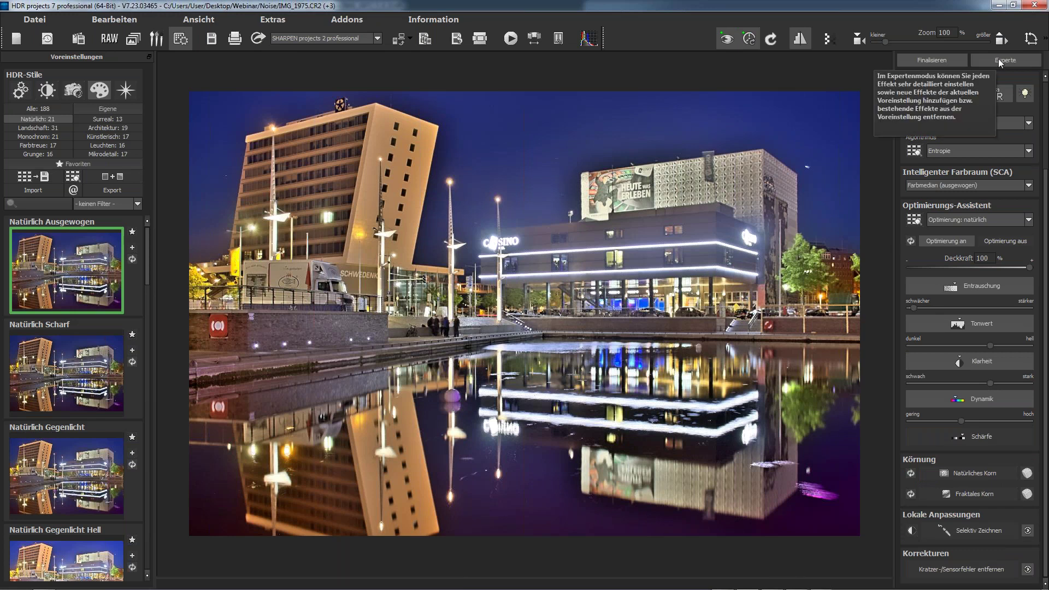
Open the expert mode and show the settings and mask curve of the Schärfe optimieren effect.
left_click(998, 61)
scroll(1041, 452, "down", 2)
scroll(1040, 453, "down", 2)
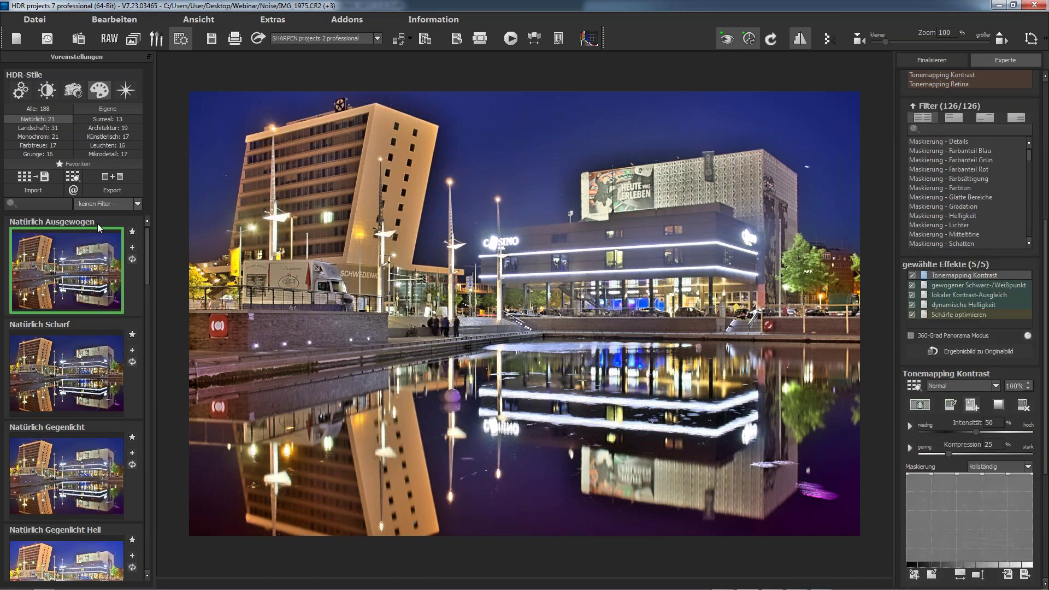
left_click(970, 316)
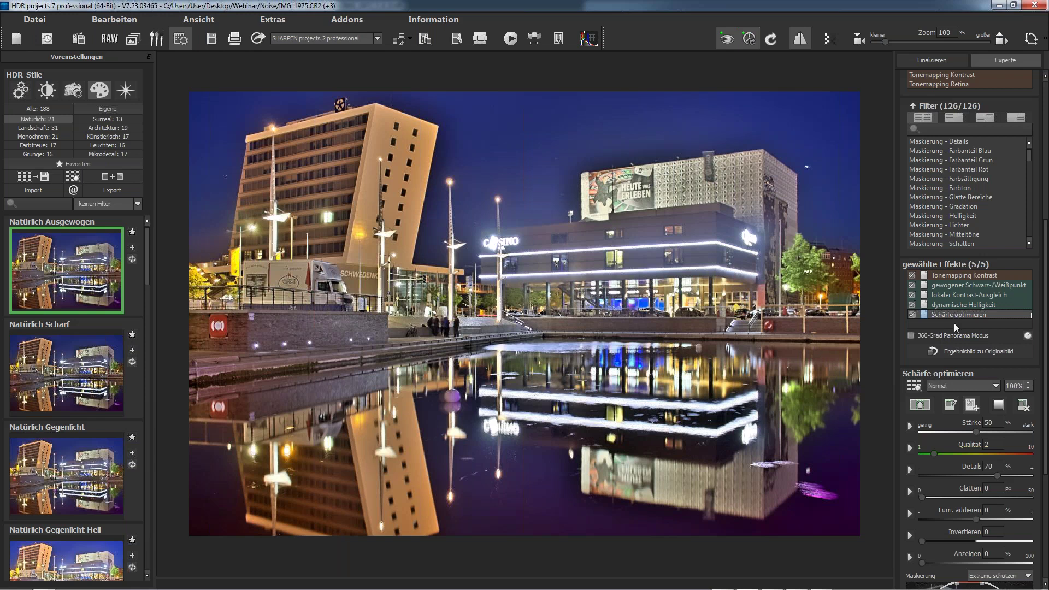
left_click_drag(1047, 275, 1047, 276)
scroll(972, 242, "down", 5)
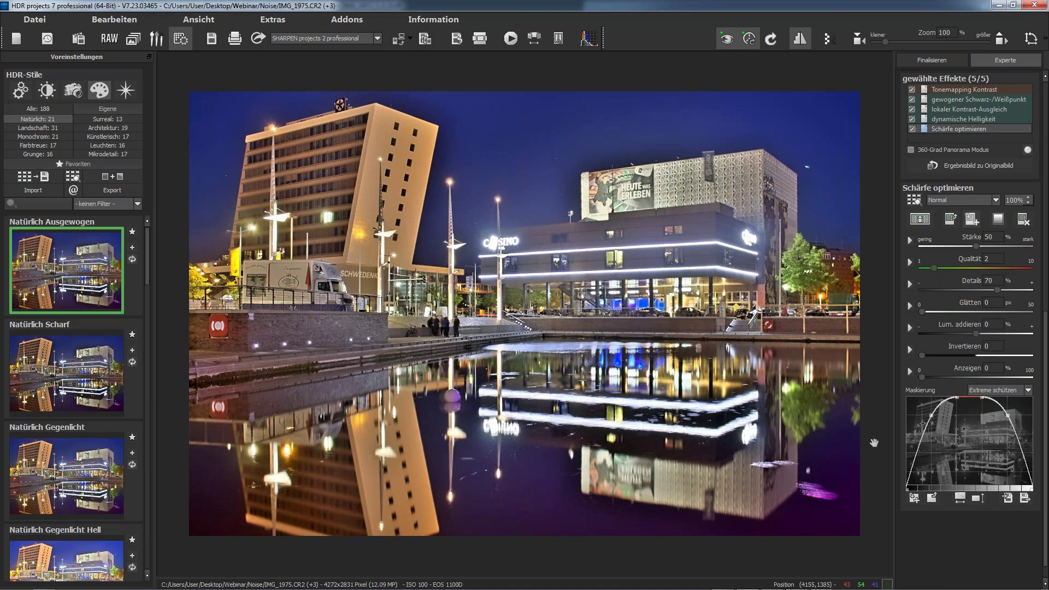
Switch to SHARPEN projects 2 and compare the sharpened details on the billboard and the parked truck in close-up.
mouse_move(772, 587)
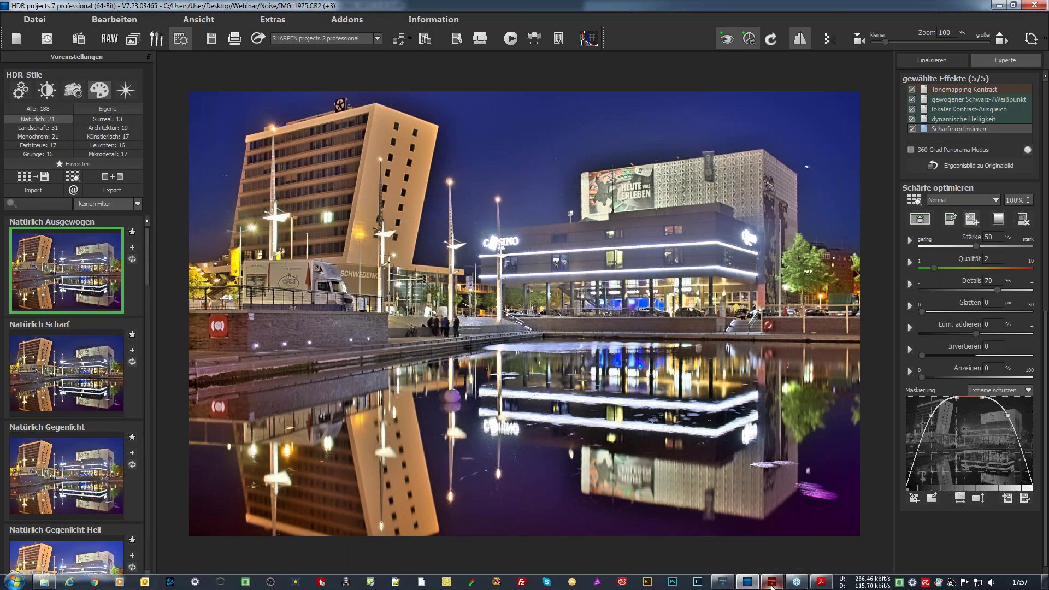
left_click(772, 587)
scroll(586, 287, "up", 3)
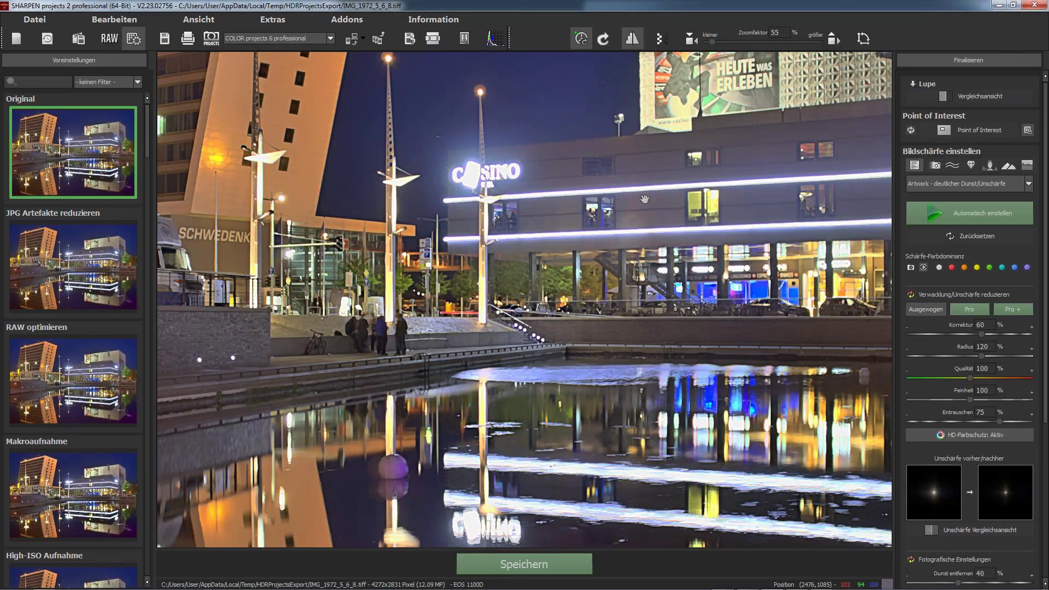
scroll(585, 287, "up", 5)
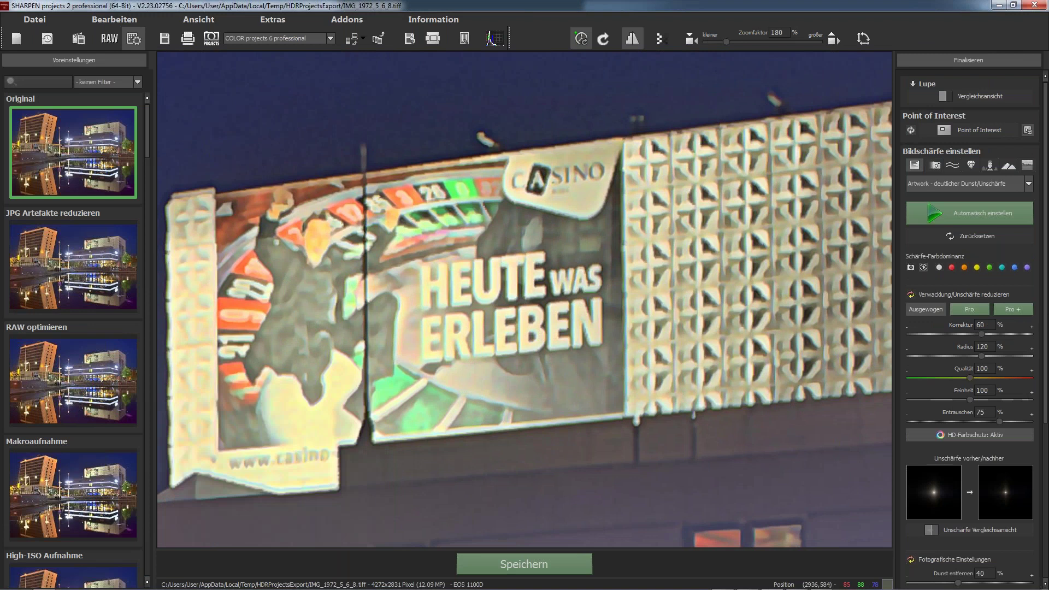
scroll(567, 230, "down", 3)
left_click_drag(567, 230, 820, 383)
scroll(819, 383, "up", 3)
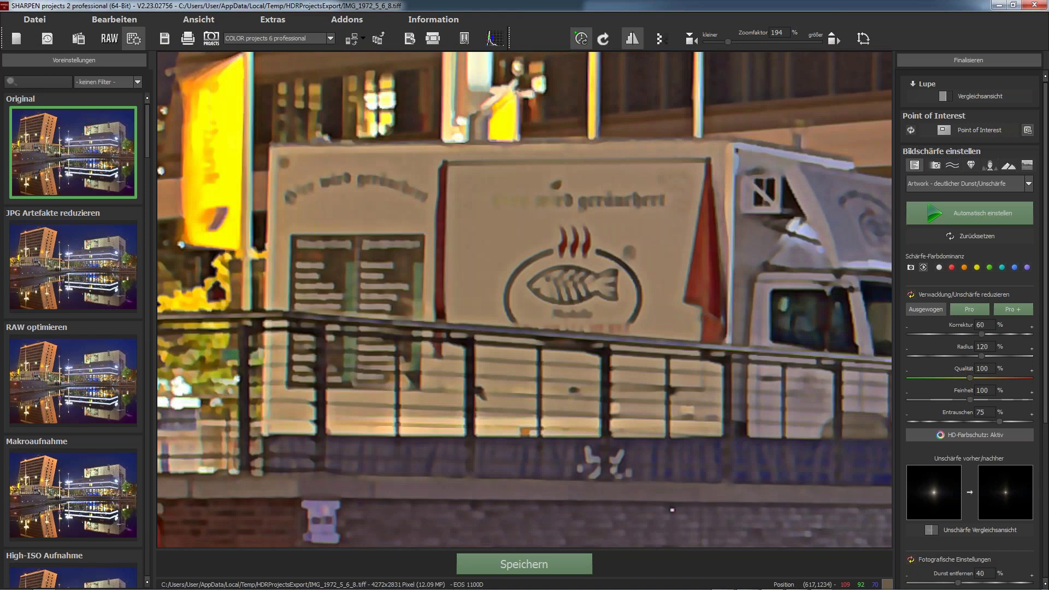
scroll(499, 330, "down", 5)
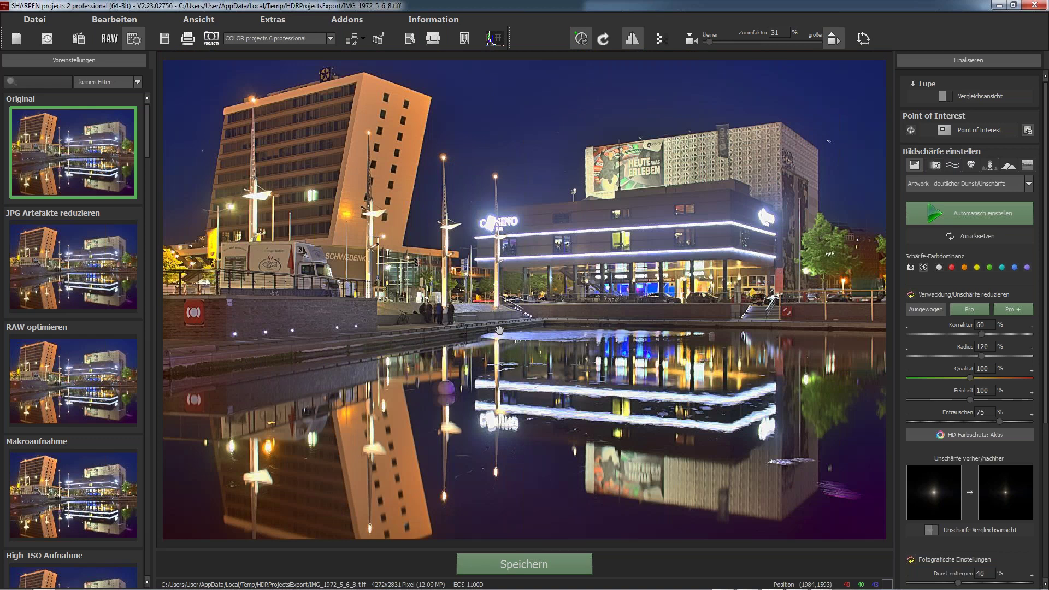
Change the sharpening category to camera shake and run the automatic adjustment on the whole image.
left_click(934, 166)
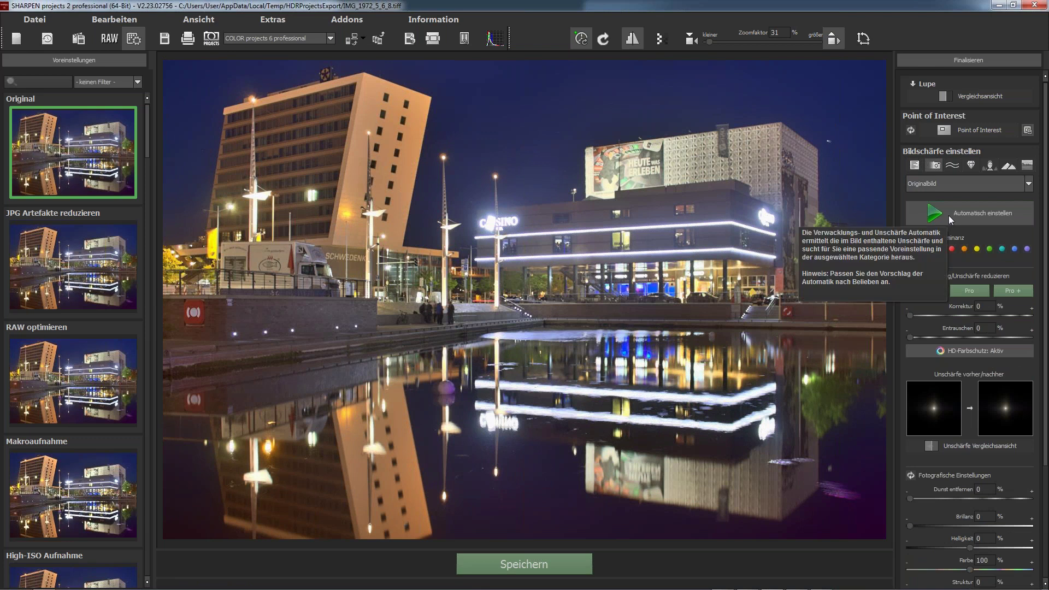
left_click(934, 216)
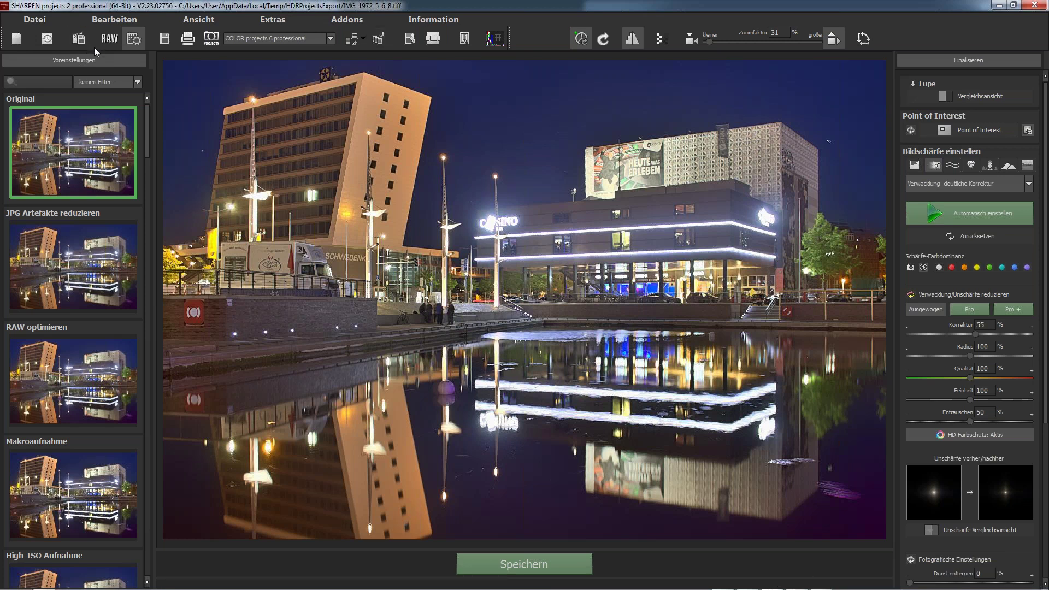
Switch to HDR projects 7, show the exposure series settings, and open the 003 MP See folder in Windows Explorer.
mouse_move(445, 588)
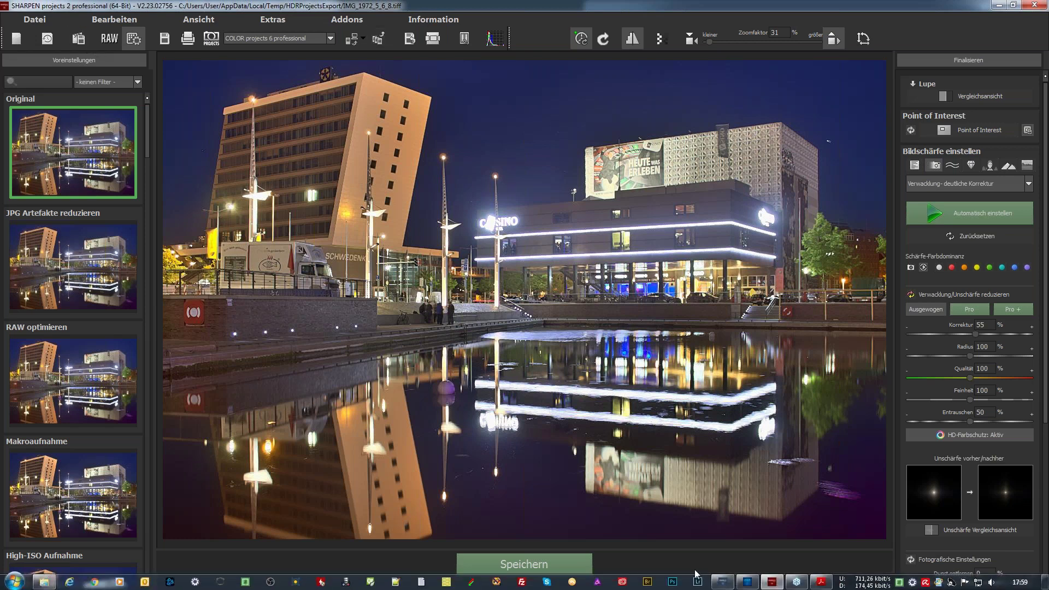
left_click(747, 582)
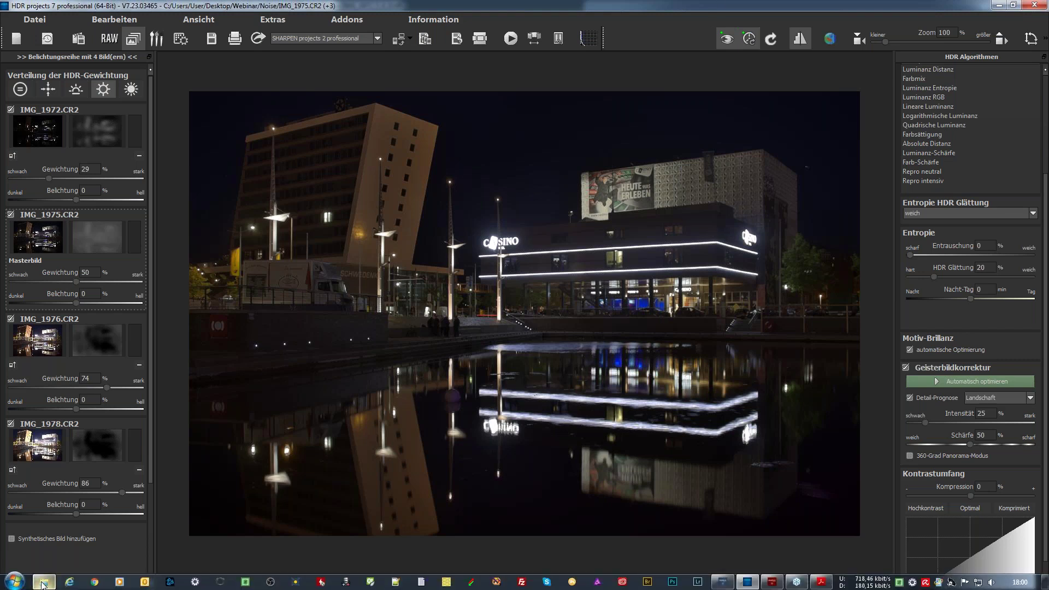
left_click(42, 585)
key("alt+Up")
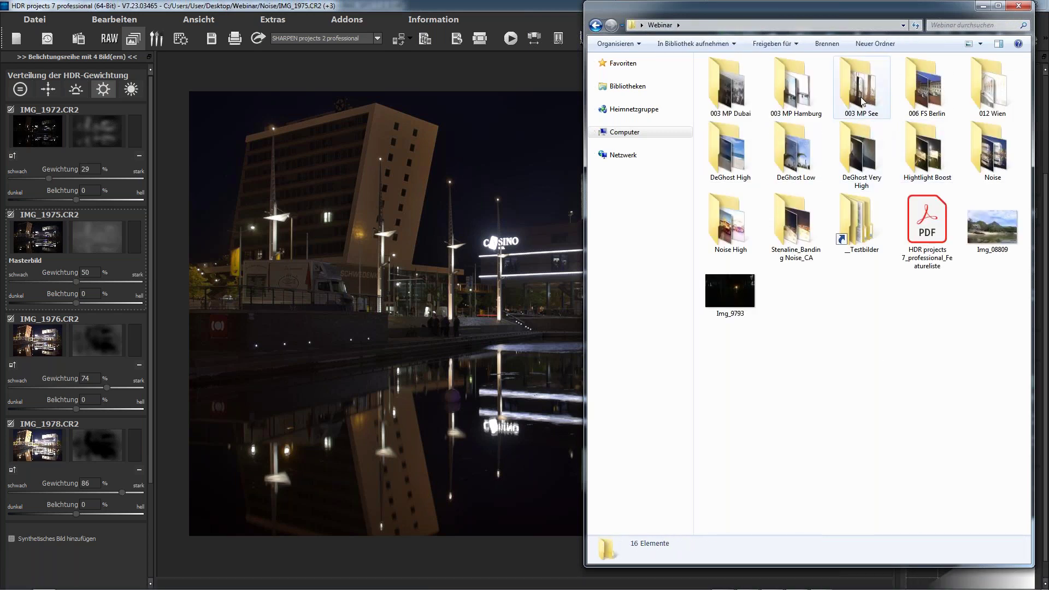
double_click(862, 102)
Look through the bracketed lakeside forest photos starting with IMG_20467 in the photo viewer, and close the viewer.
left_click(926, 219)
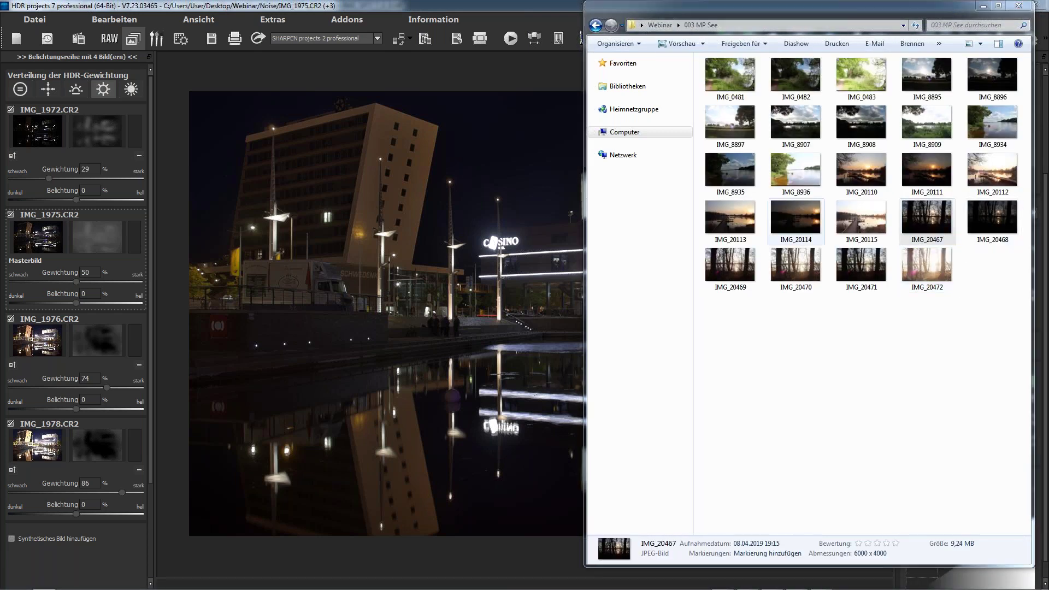
double_click(926, 218)
key("Right")
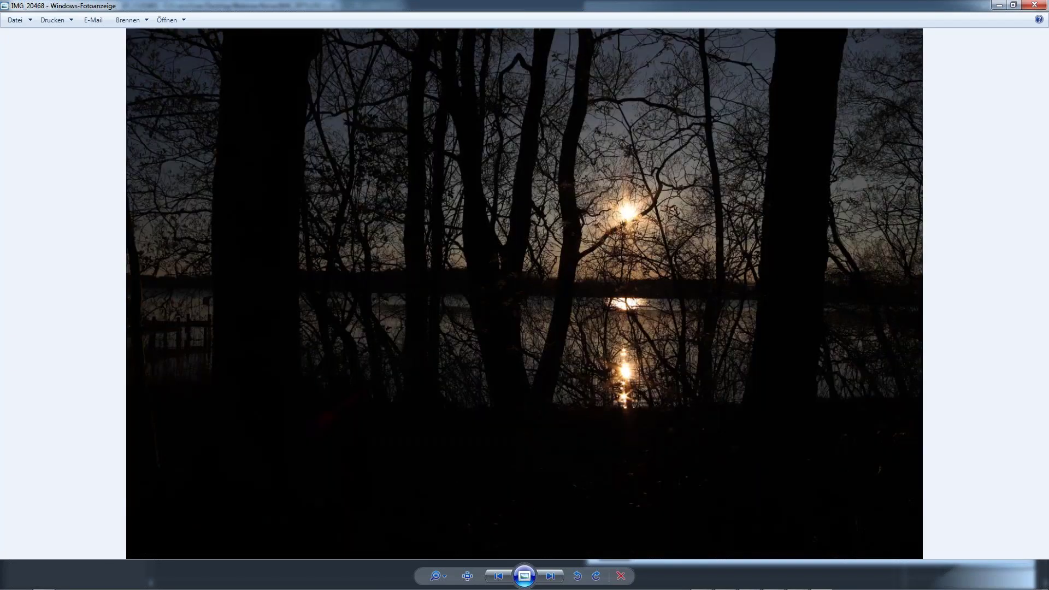
key("Right")
key("Left")
key("Right")
key("Right")
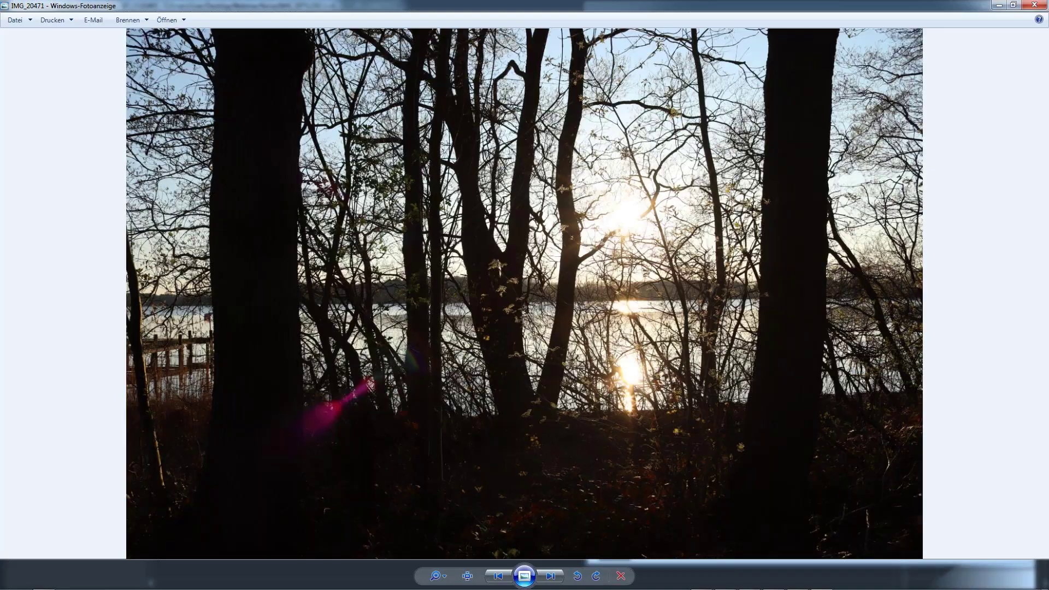
key("Left")
key("Right")
key("Delete")
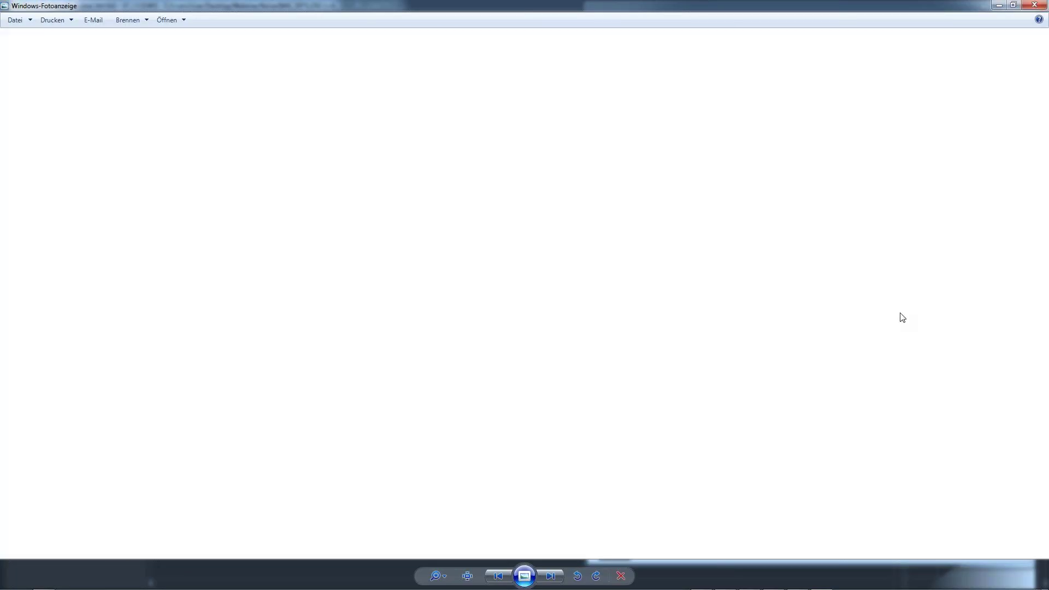
key("Escape")
Load the photo series IMG_20467 to IMG_20472 into HDR projects 7 as a new exposure series.
left_click(927, 267, "shift")
left_click_drag(927, 268, 398, 283)
key("Return")
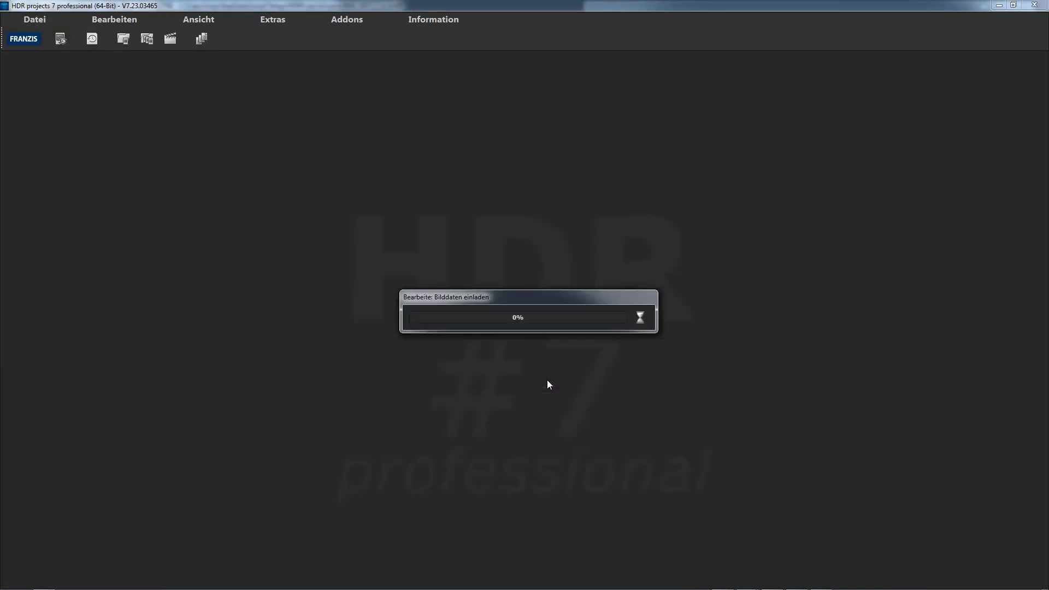